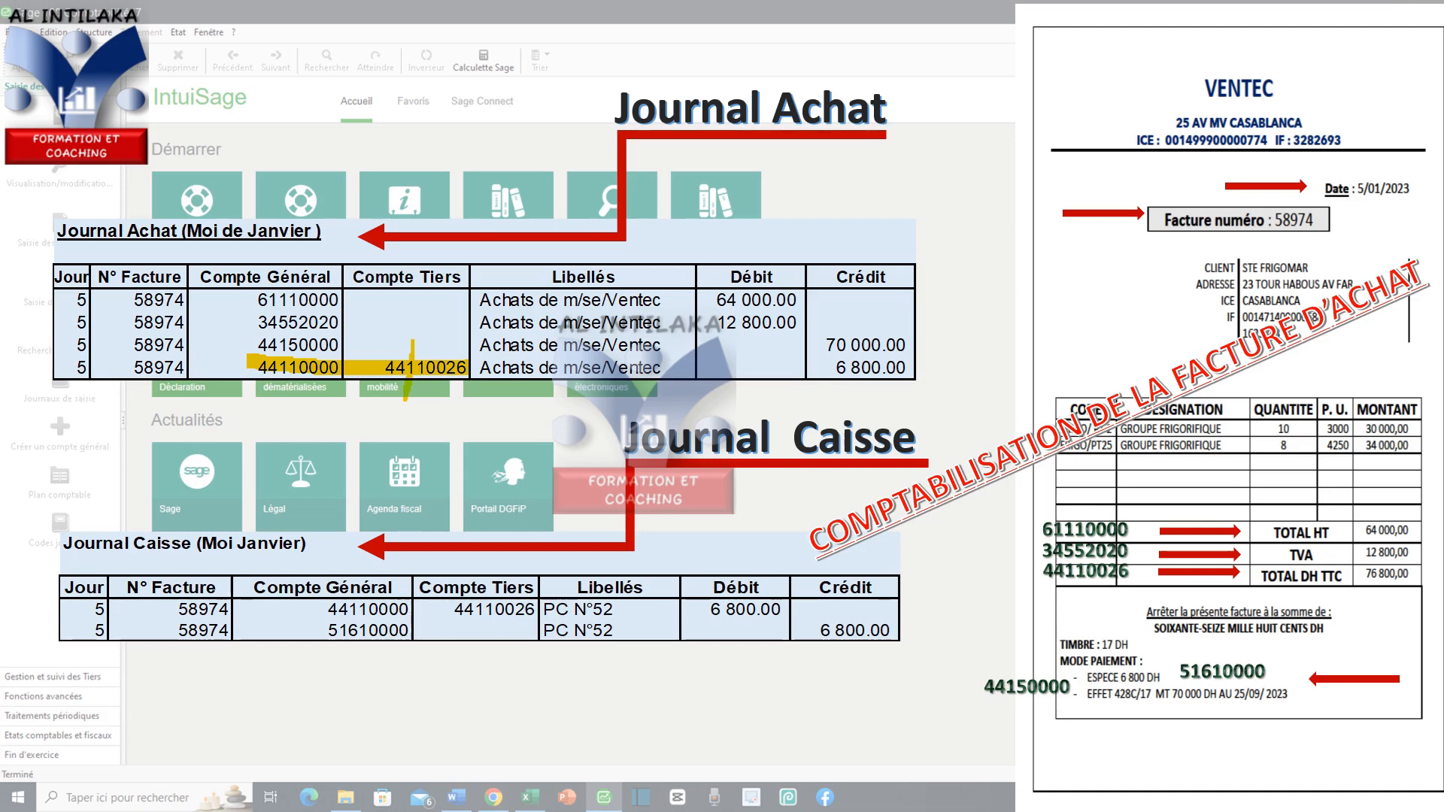
mouse_move(220, 289)
left_mouse_down()
mouse_move(212, 379)
mouse_move(203, 349)
mouse_move(212, 288)
mouse_move(217, 379)
left_mouse_up()
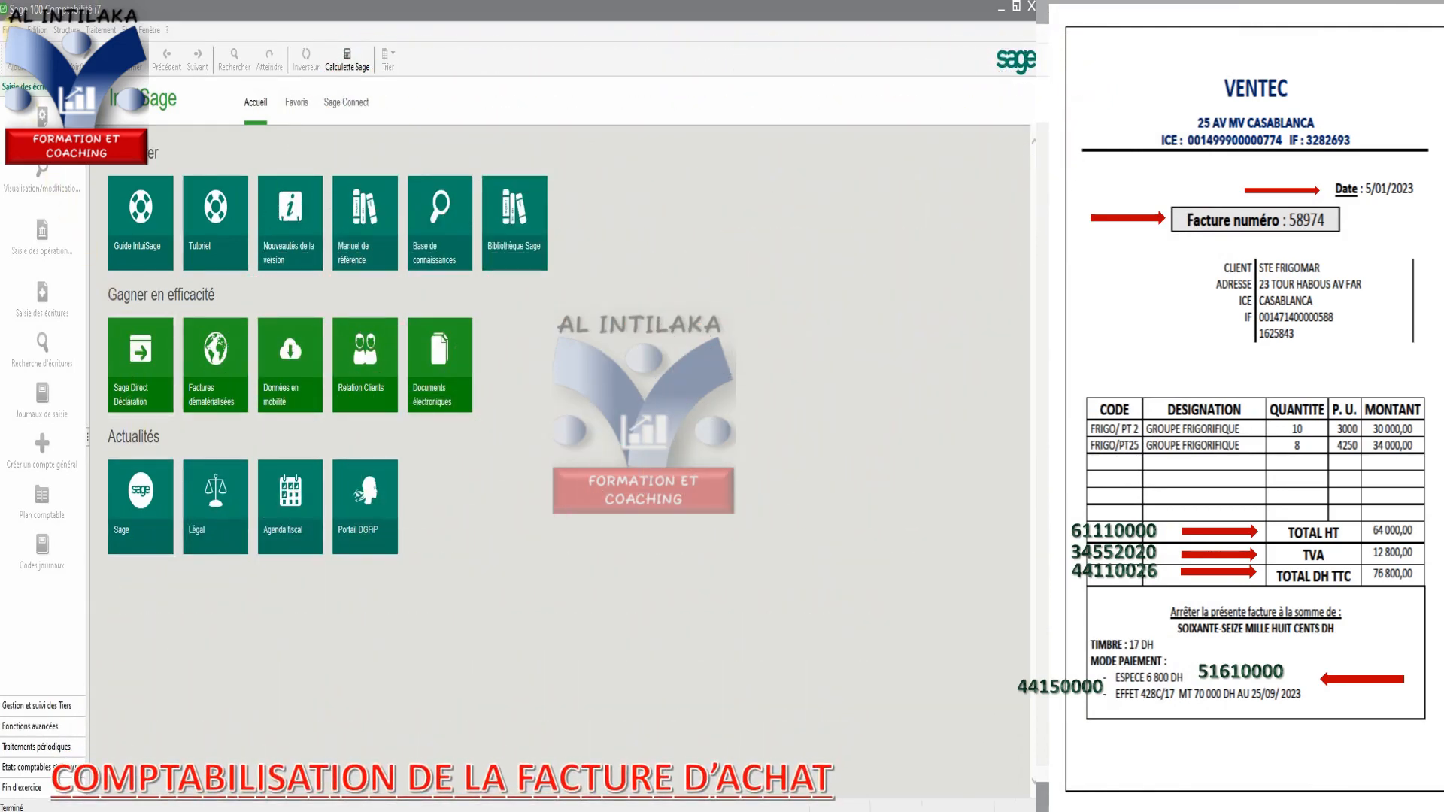
- Open the FRIGOMAR AL INTILAKA accounting file and log in as the administrator
left_click(9, 30)
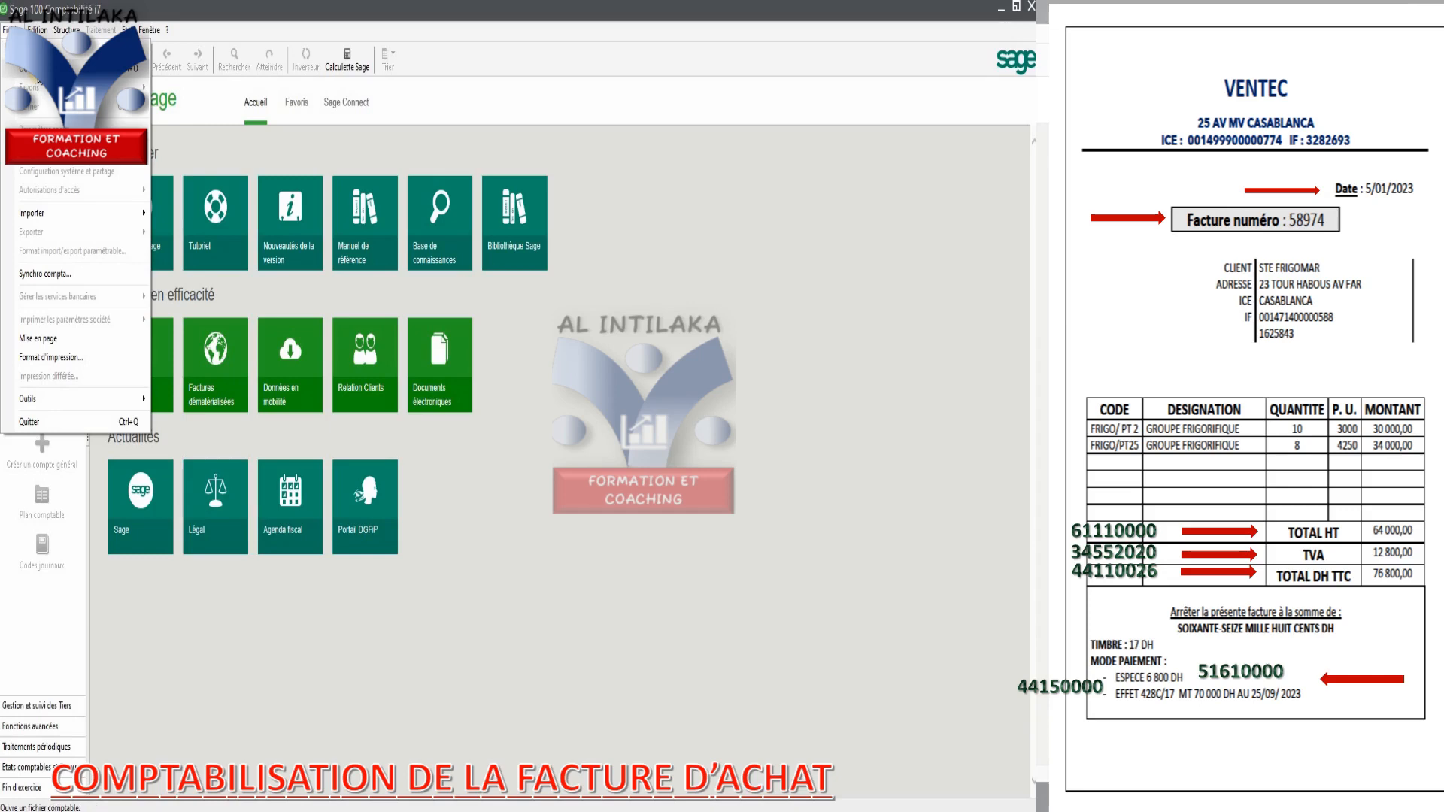
key("Return")
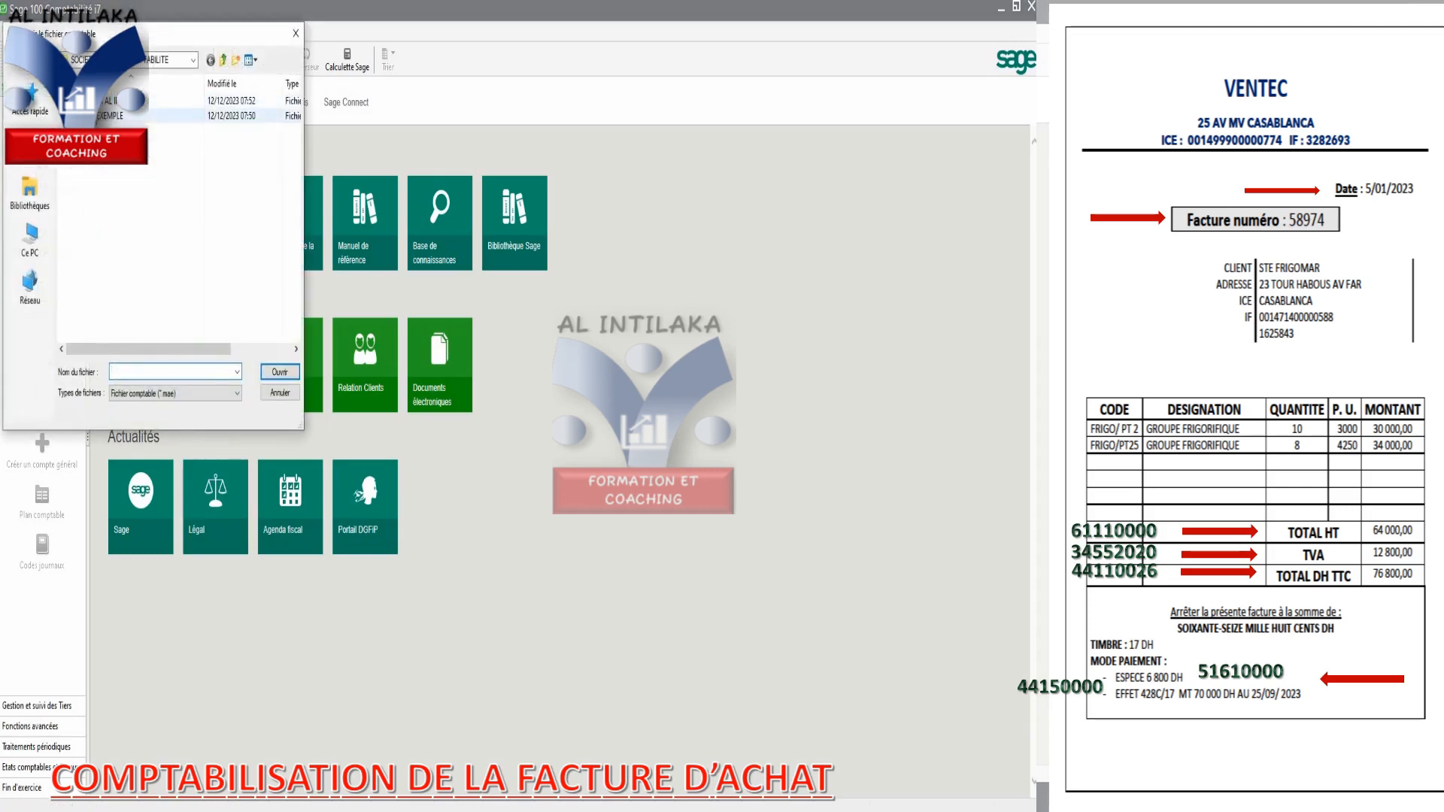
left_click(226, 100)
left_click(278, 374)
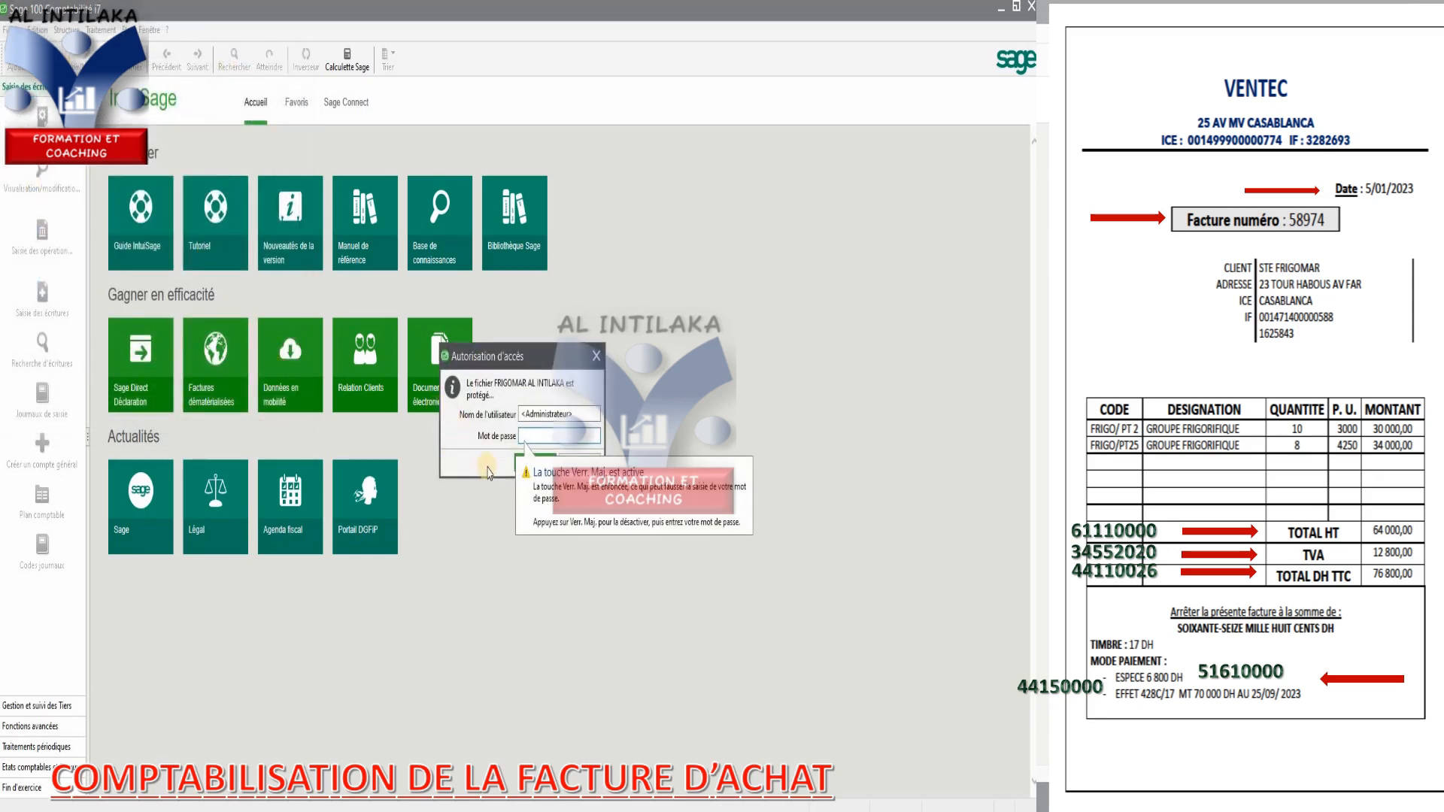
left_click(533, 461)
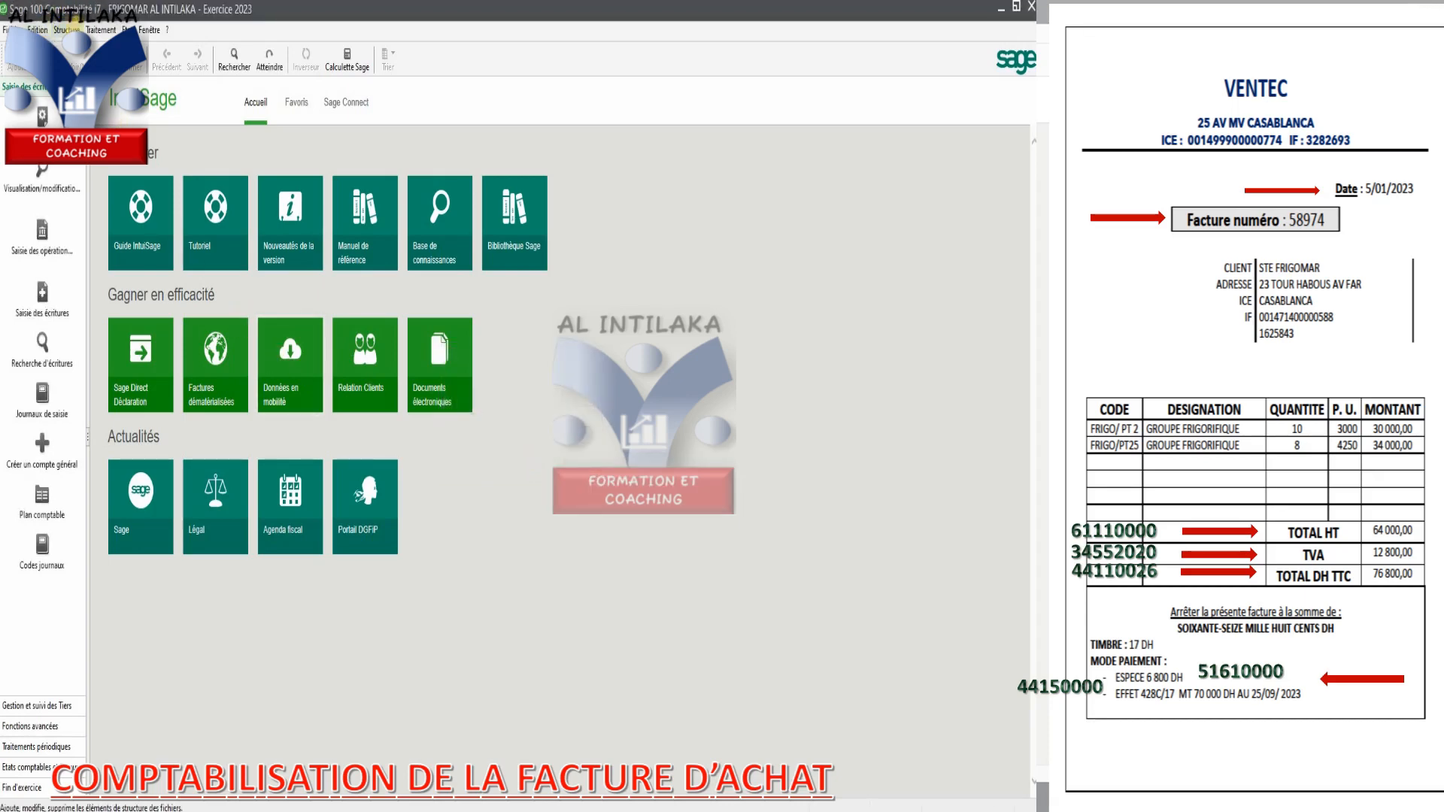
- Open the January 2023 ACHAT journal for entry and maximize its window
left_click(93, 30)
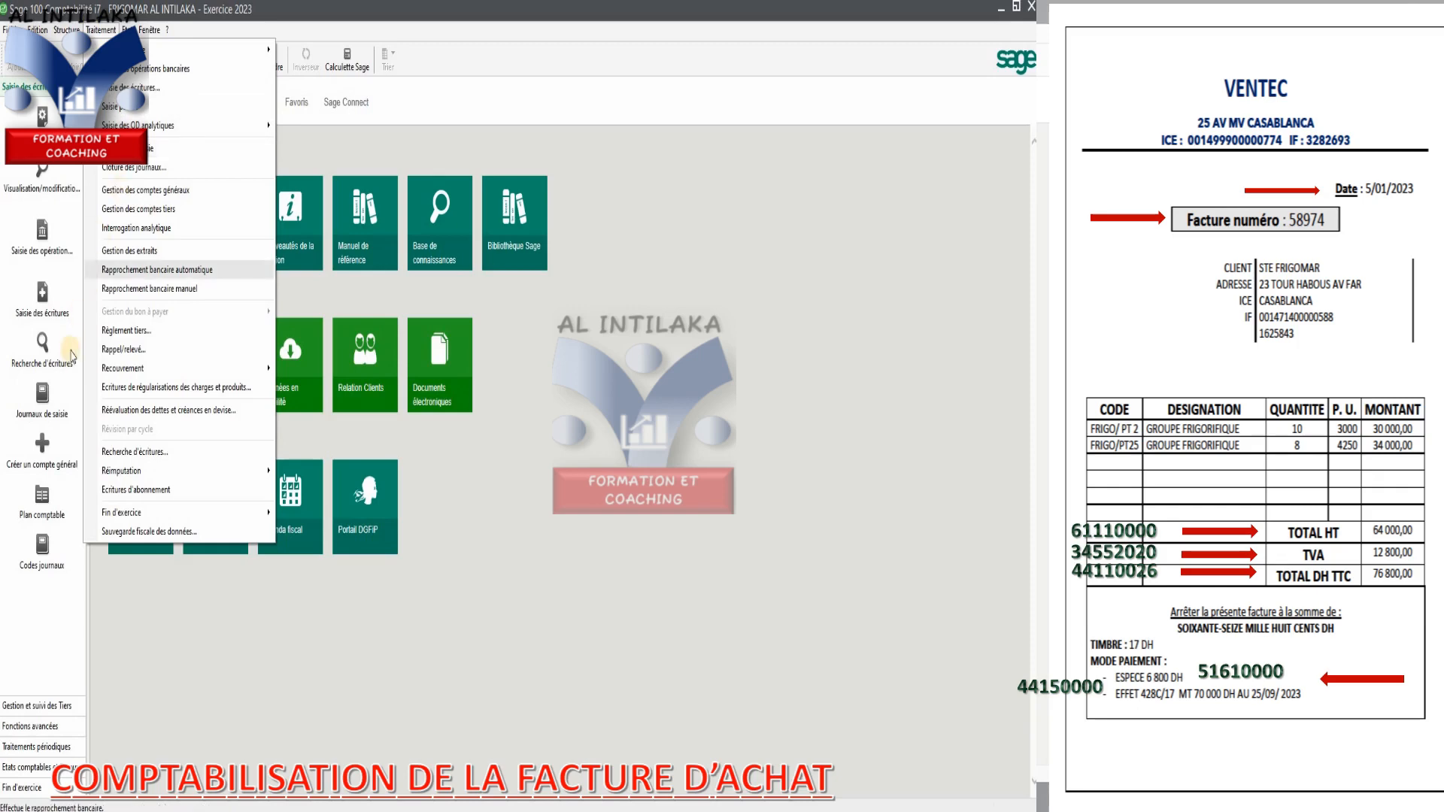
left_click(43, 399)
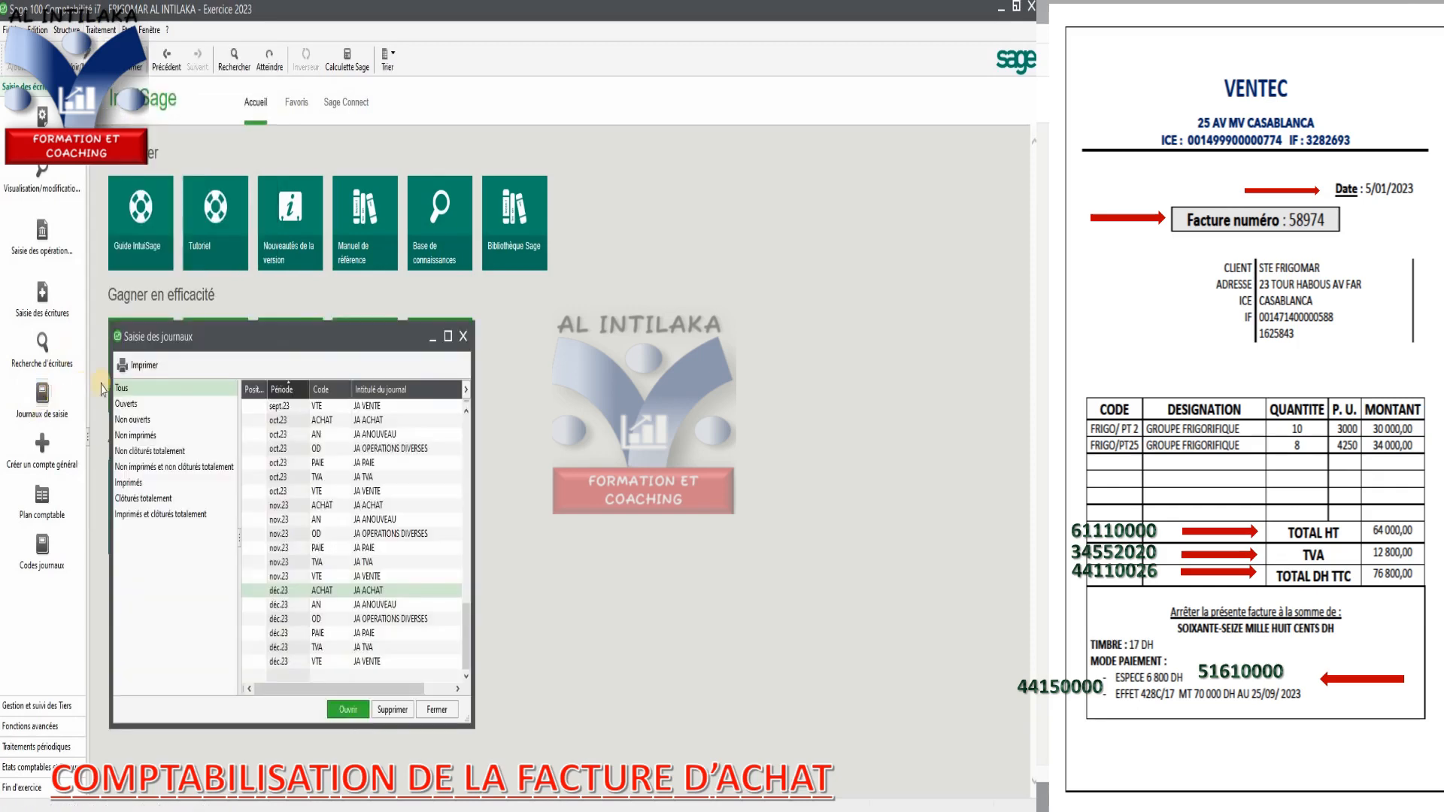
scroll(335, 474, "up", 15)
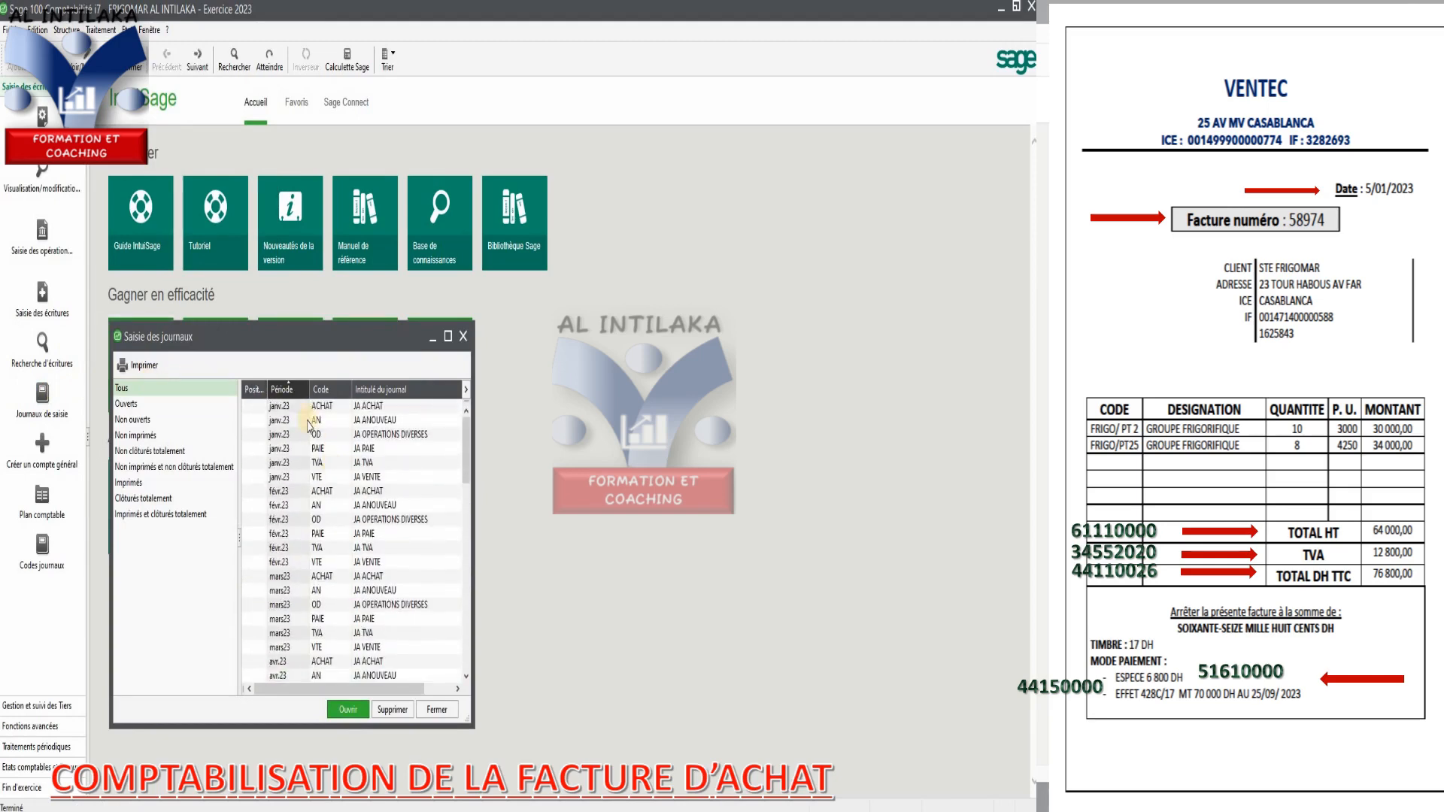
double_click(328, 407)
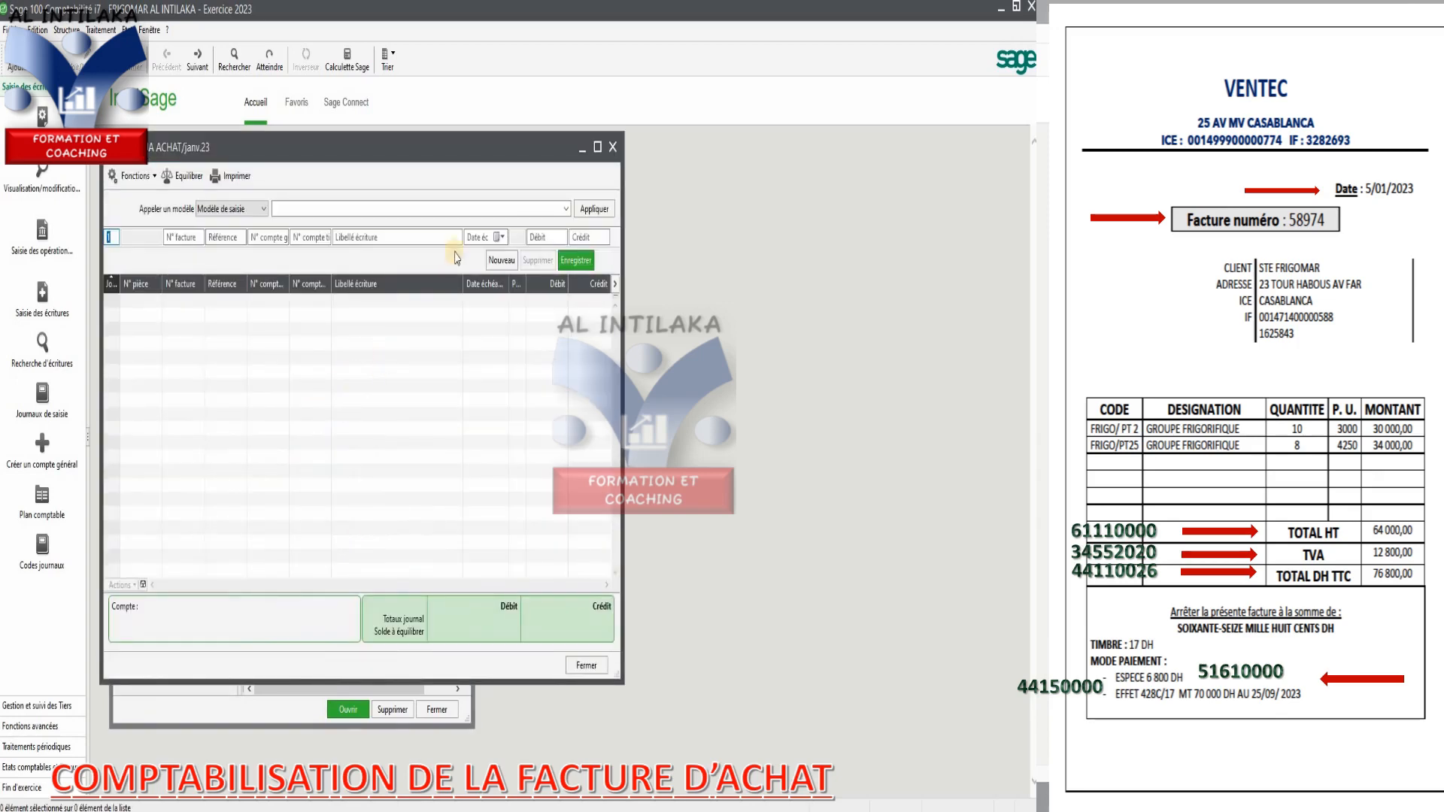
left_click(597, 149)
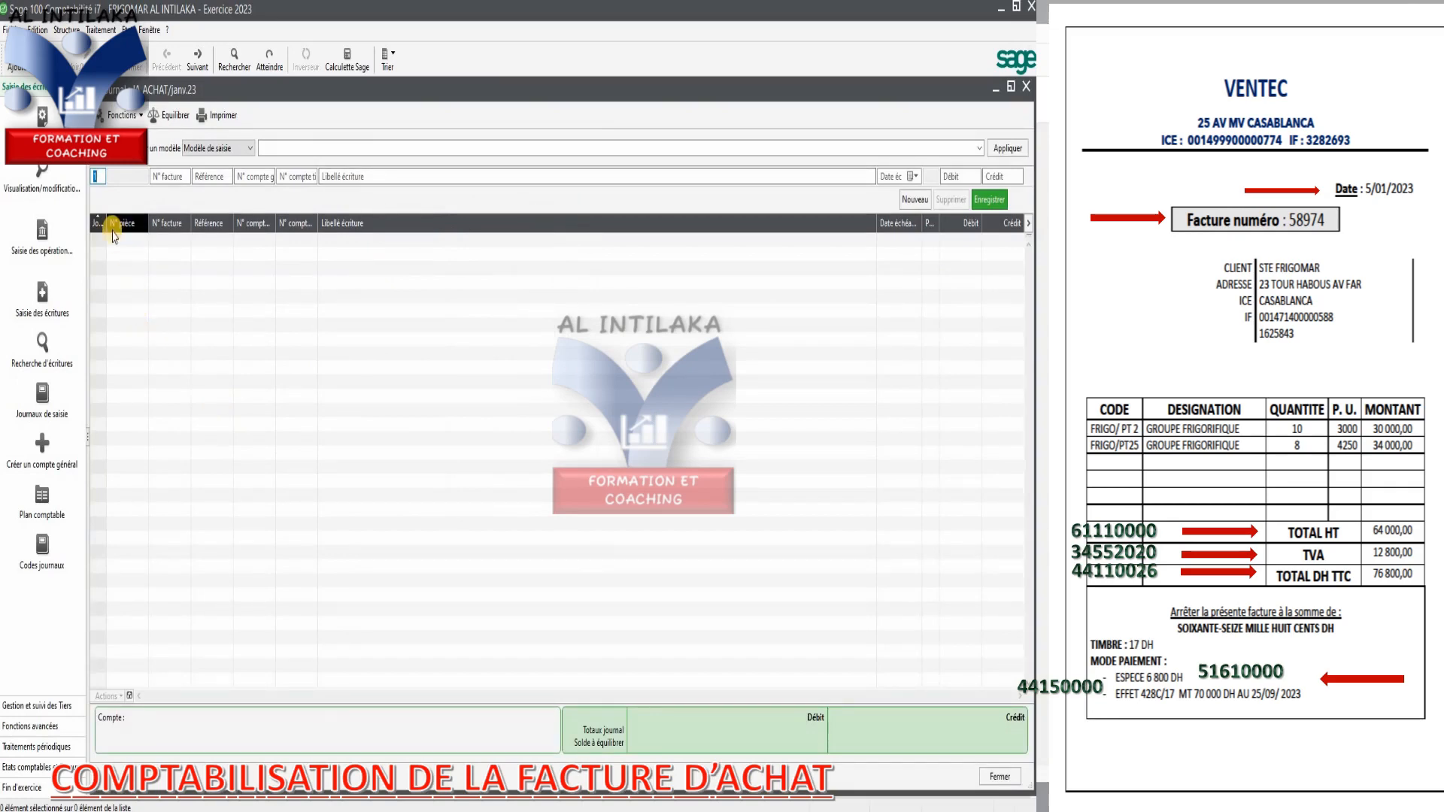
- Record a line for day 5, invoice 58974, general account 61110000, labelled ACHAT DE M/SES/VENTEC, with a debit of 64000
type("5")
left_click(158, 176)
type("58974")
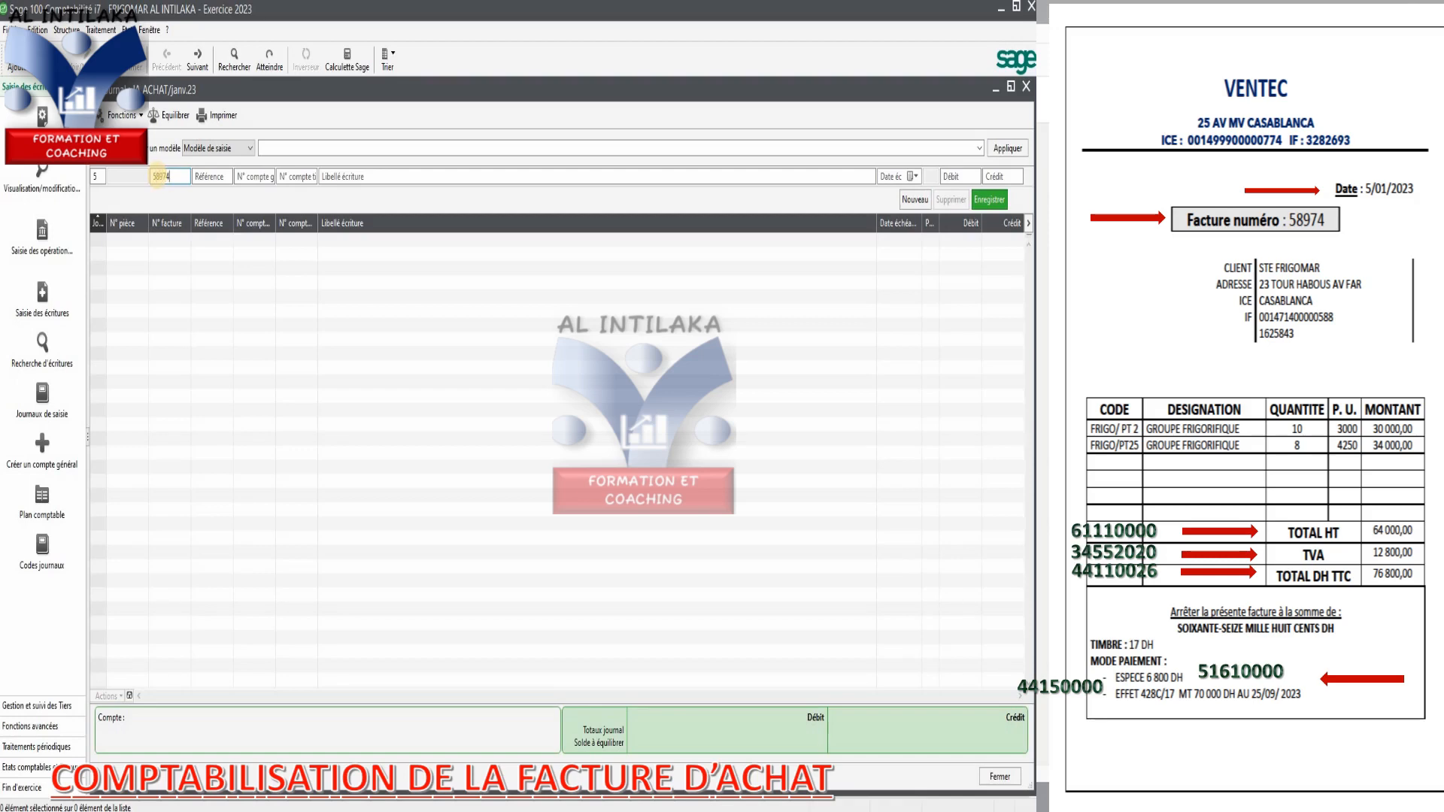
left_click(251, 176)
type("61110000")
key("Tab")
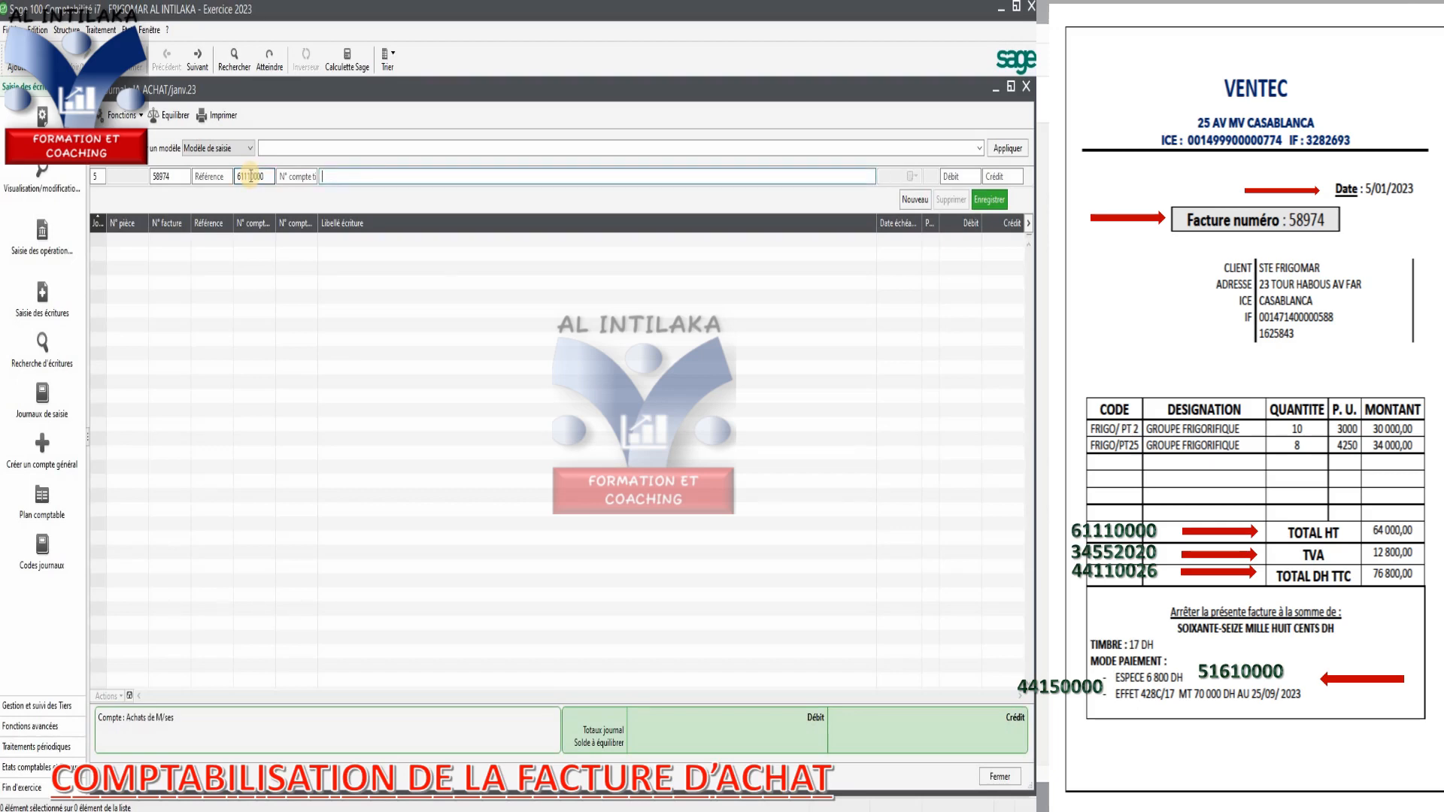
type("ACHAT DE M/SES")
type("/VENTEC")
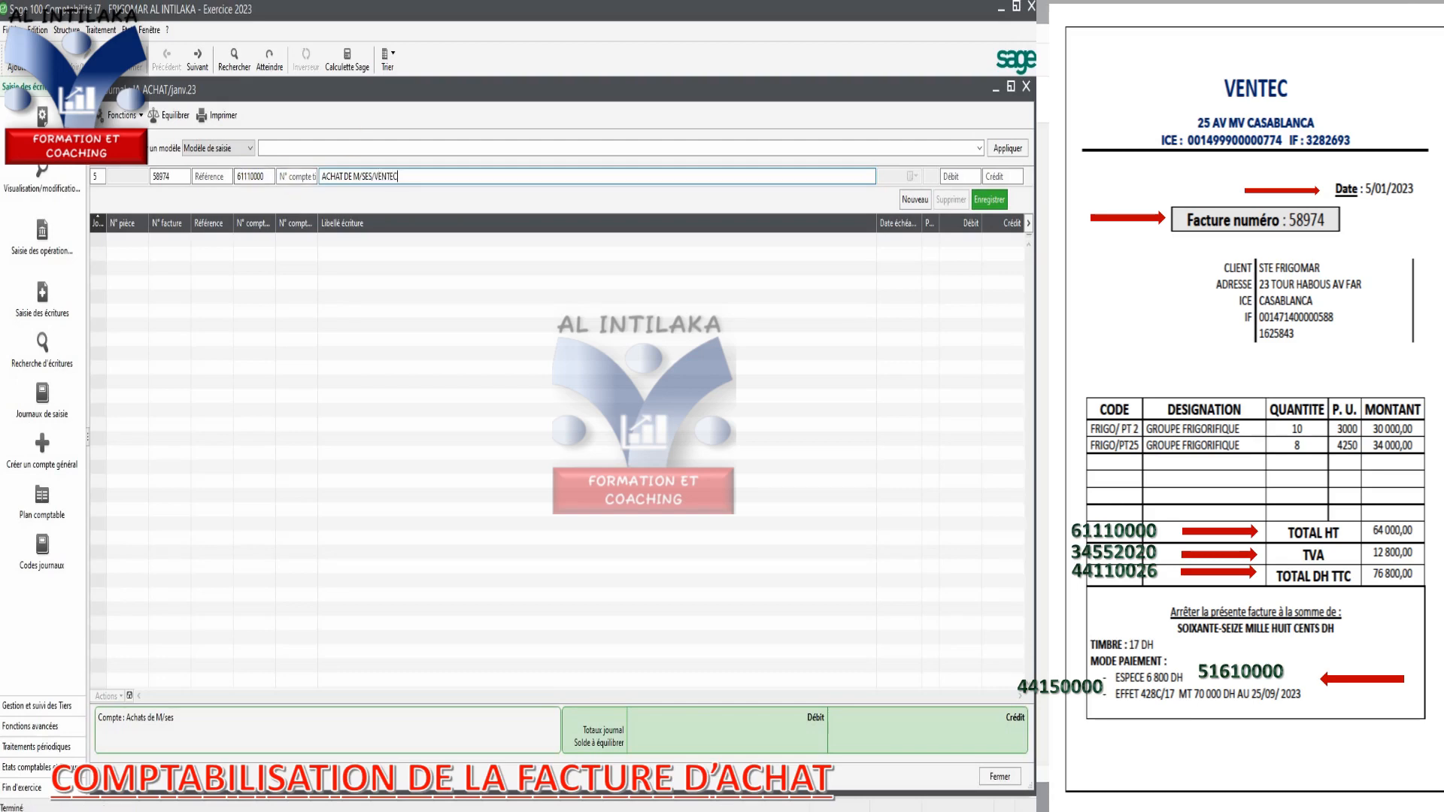
left_click(972, 176)
left_click(328, 399)
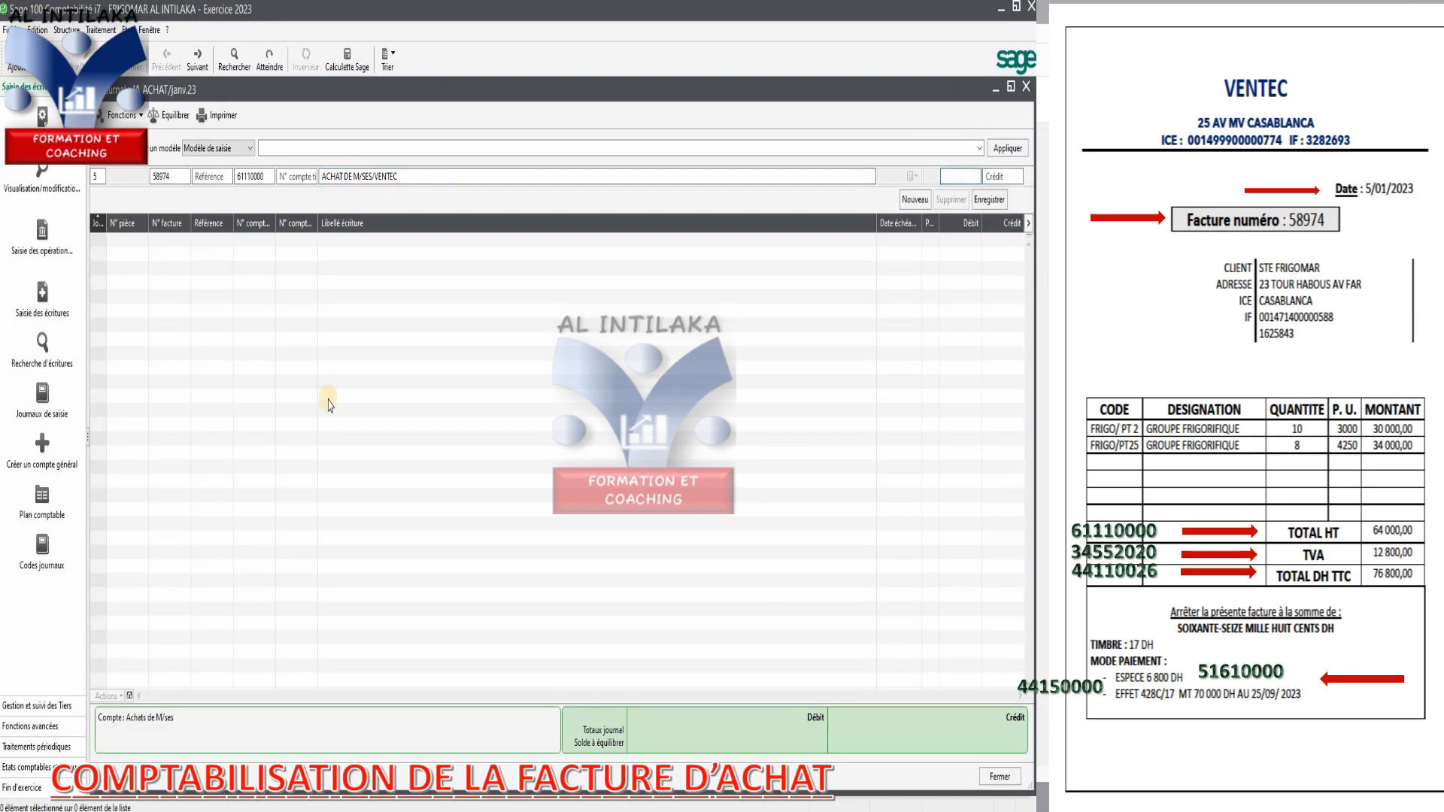
type("64000")
key("Return")
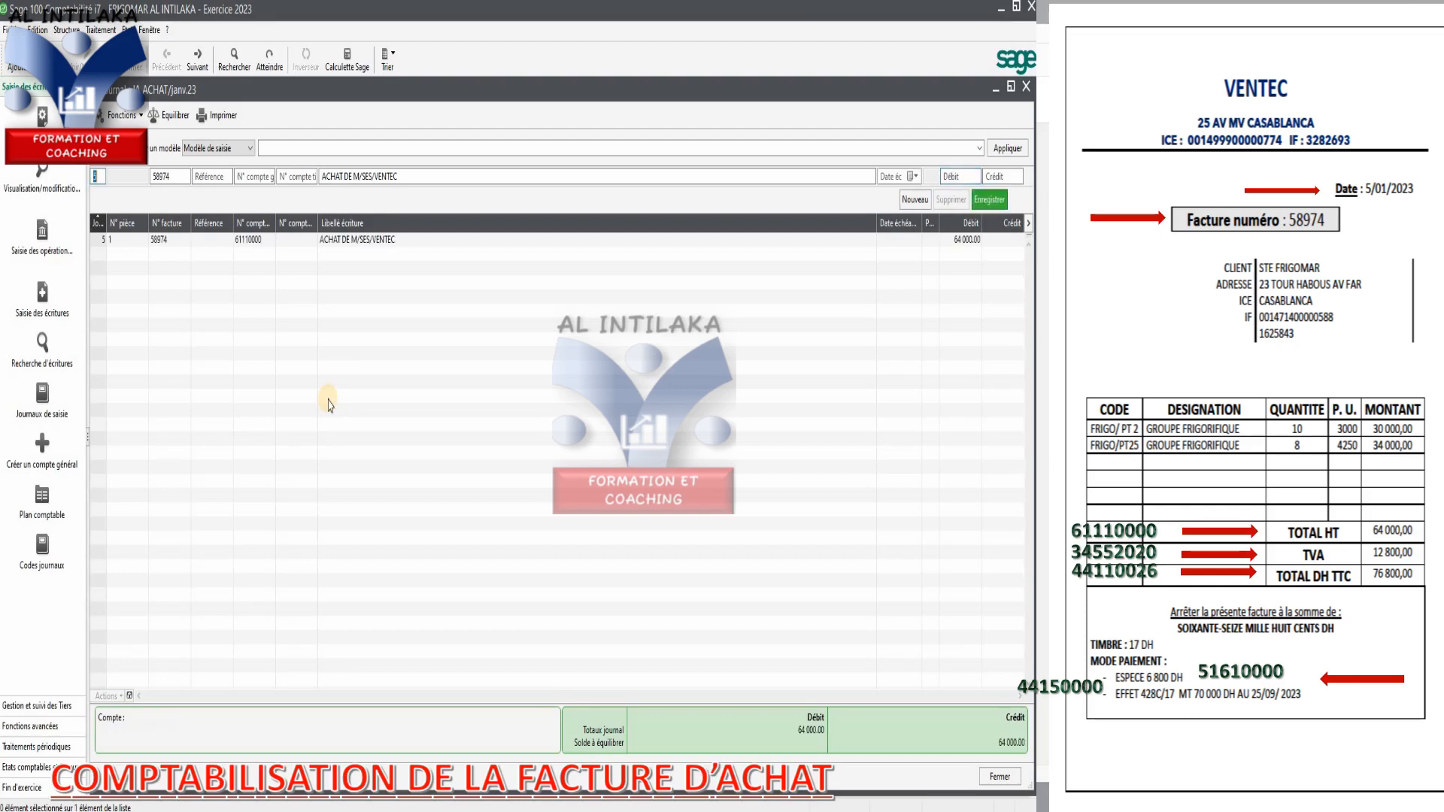
- Record the invoice's VAT line on general account 34552020 with a debit of 12800
left_click(267, 177)
type("3455")
key("Tab")
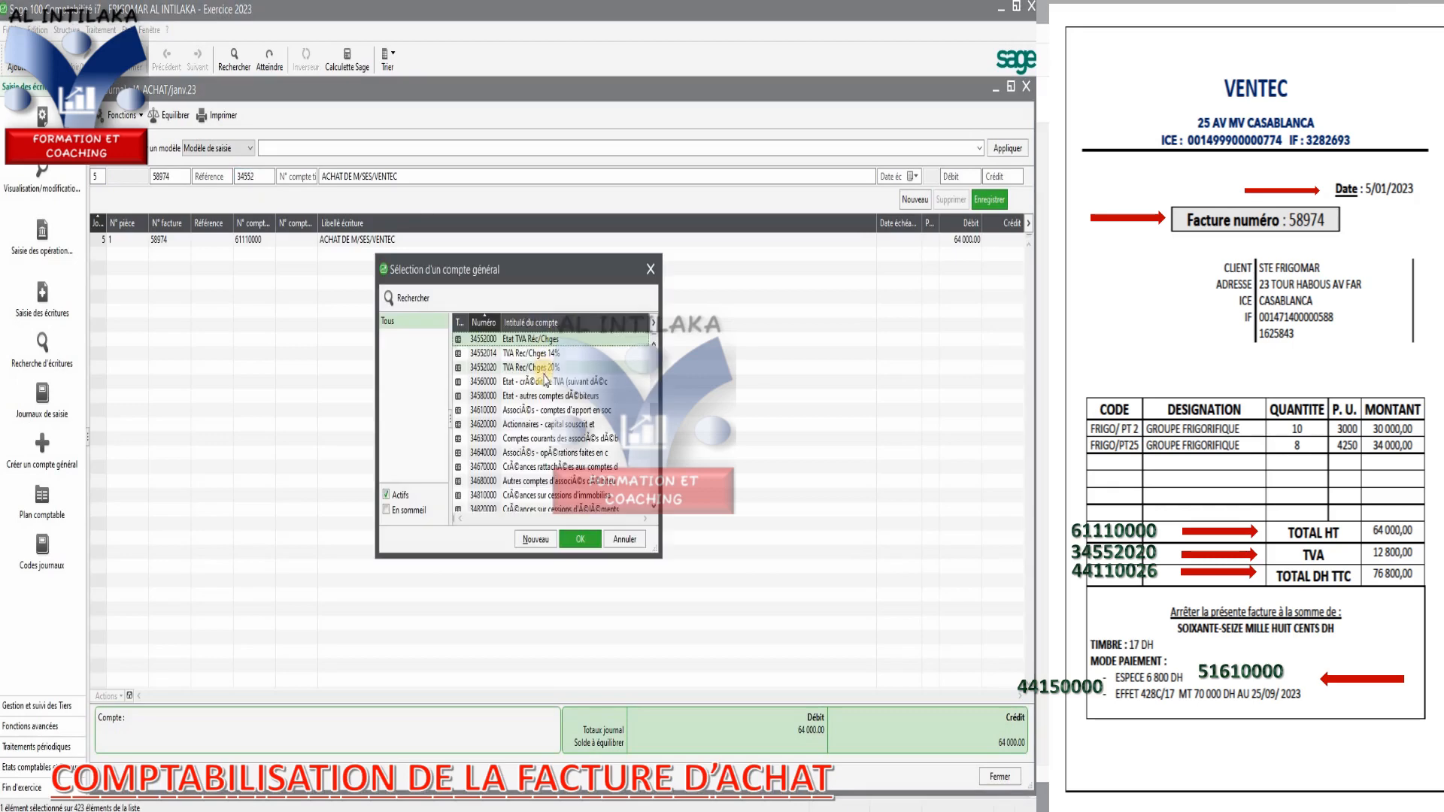
double_click(545, 368)
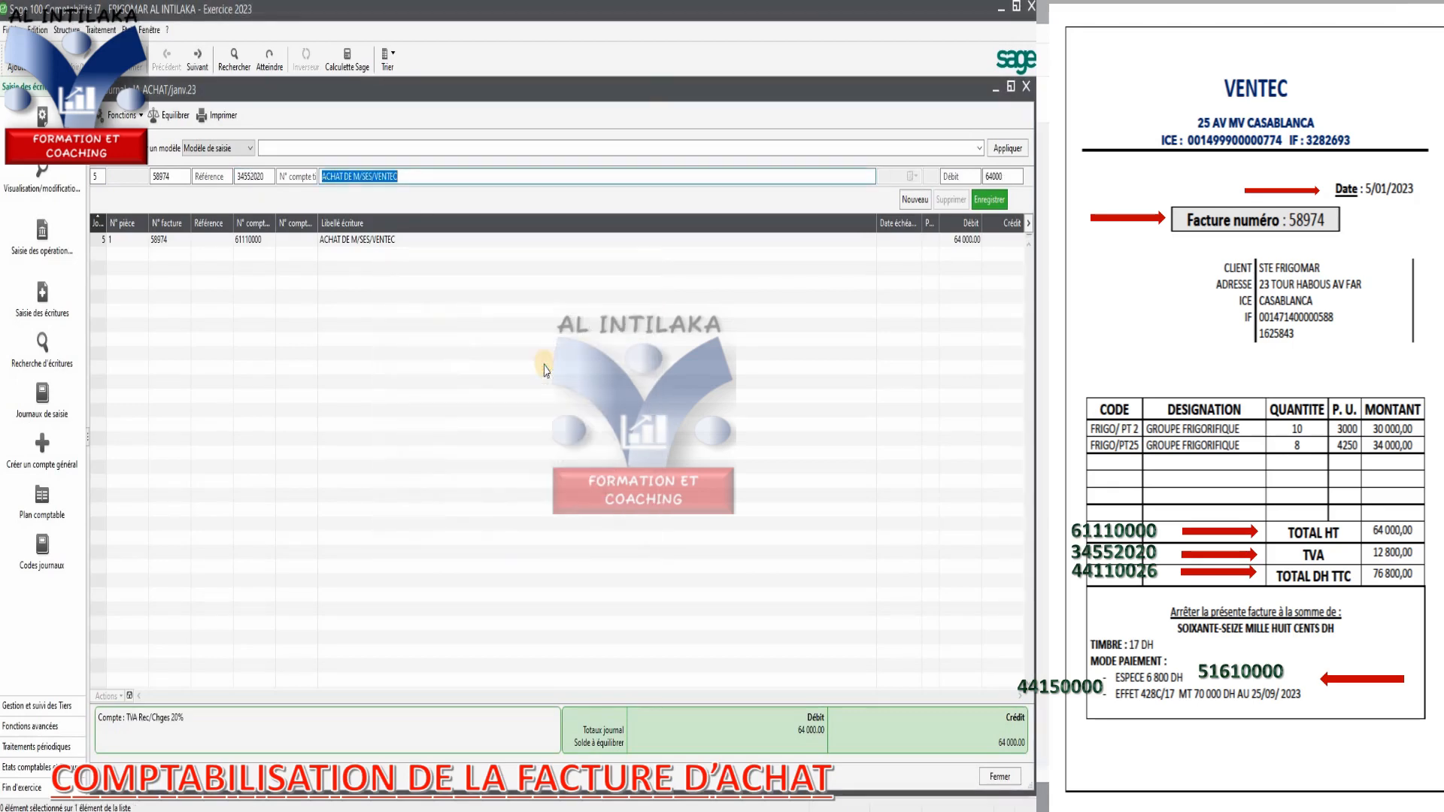
left_click(954, 176)
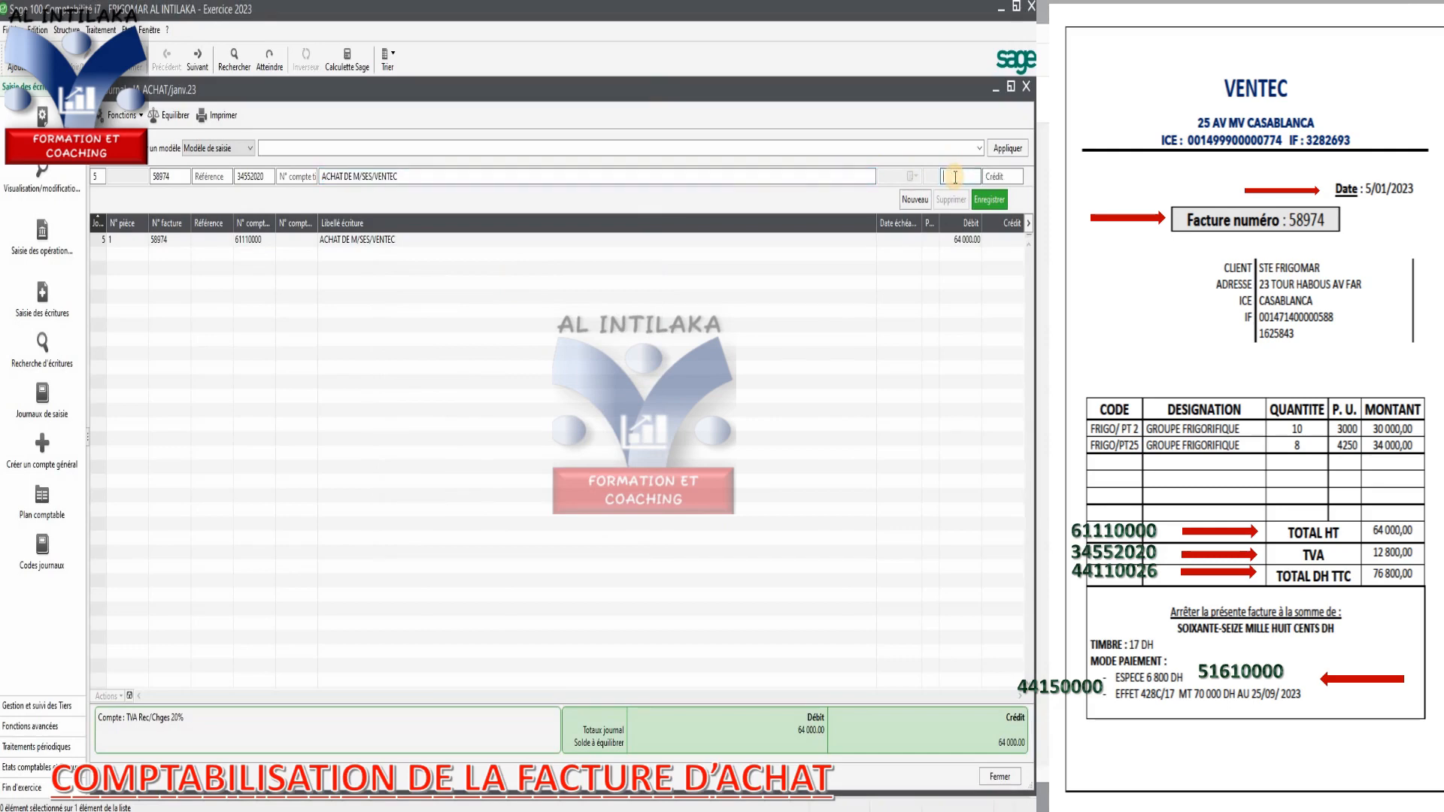
type("12800")
left_click(1000, 200)
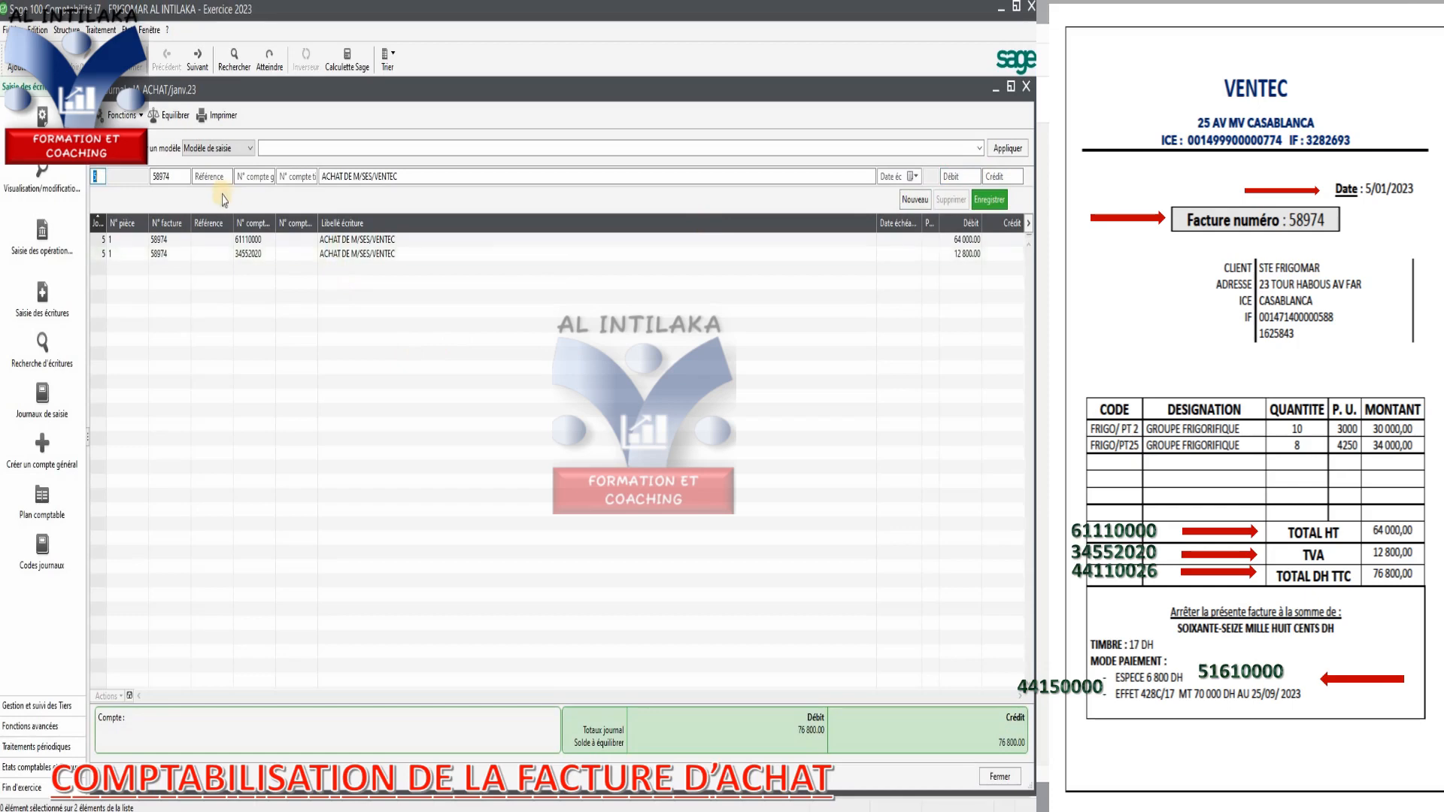
- Record the bill-of-exchange line on general account 44150000 with a credit of 70 000
left_click(246, 178)
type("44150000")
key("Tab")
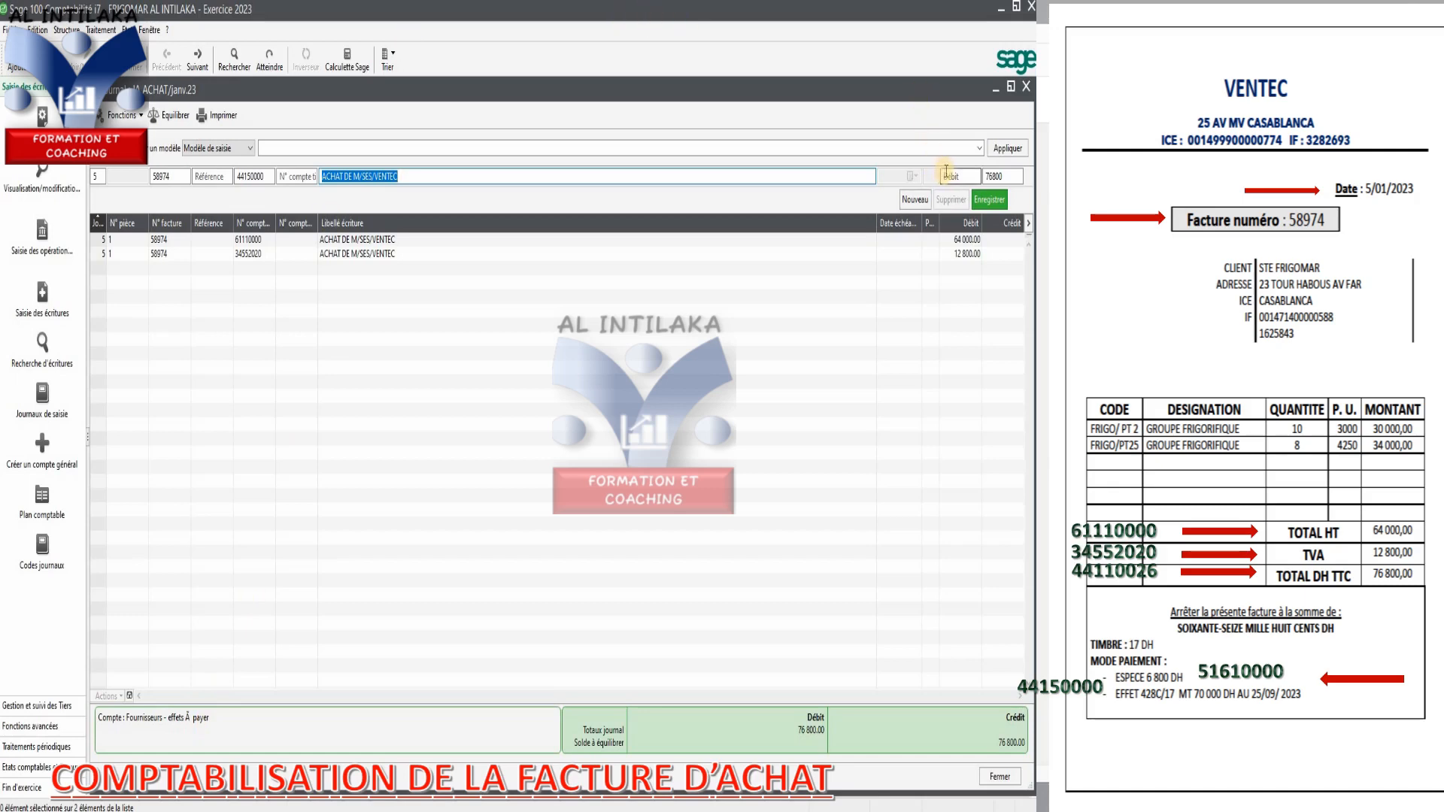
left_click(1009, 176)
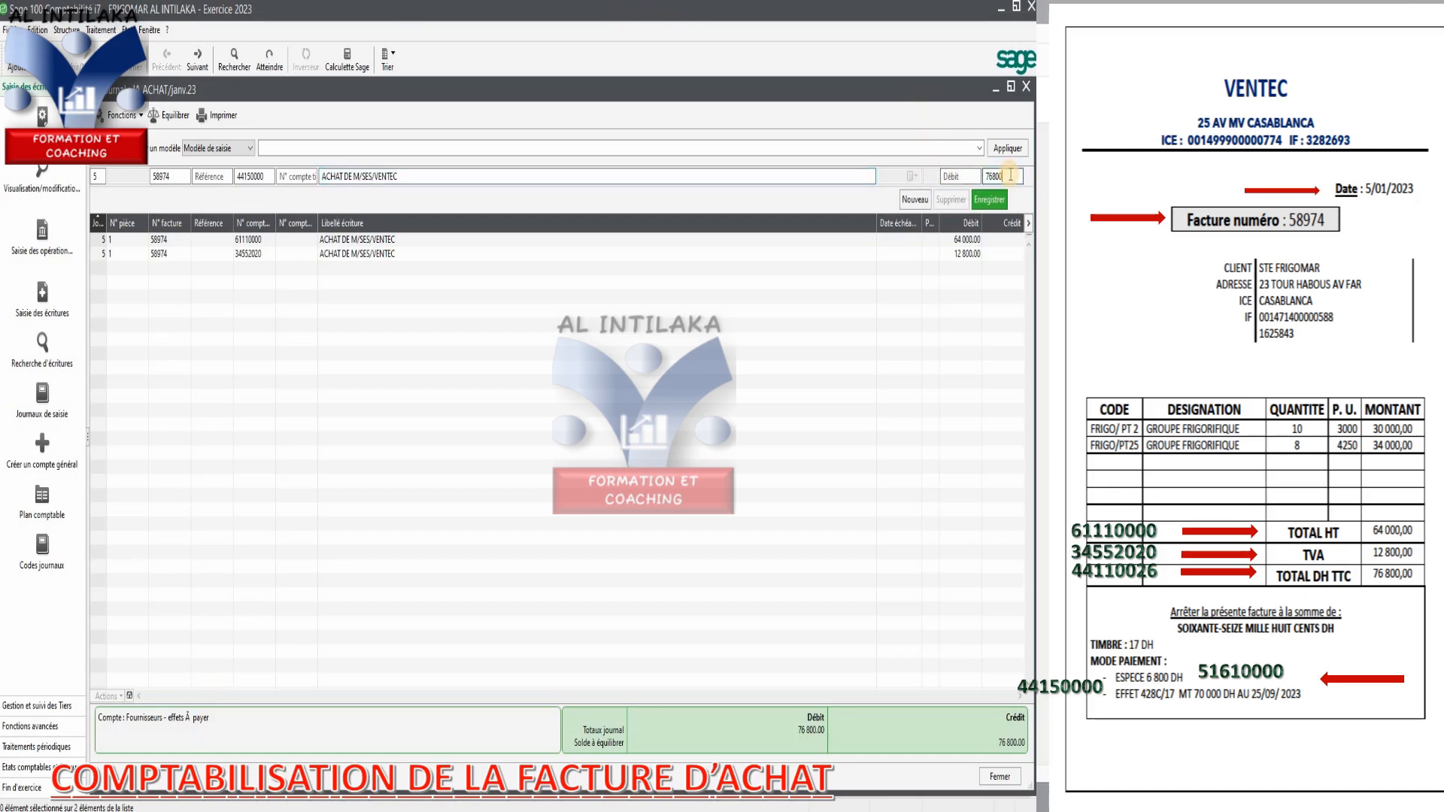
key("BackSpace")
key("BackSpace")
key("BackSpace")
key("BackSpace")
key("BackSpace")
type("70 000")
key("Return")
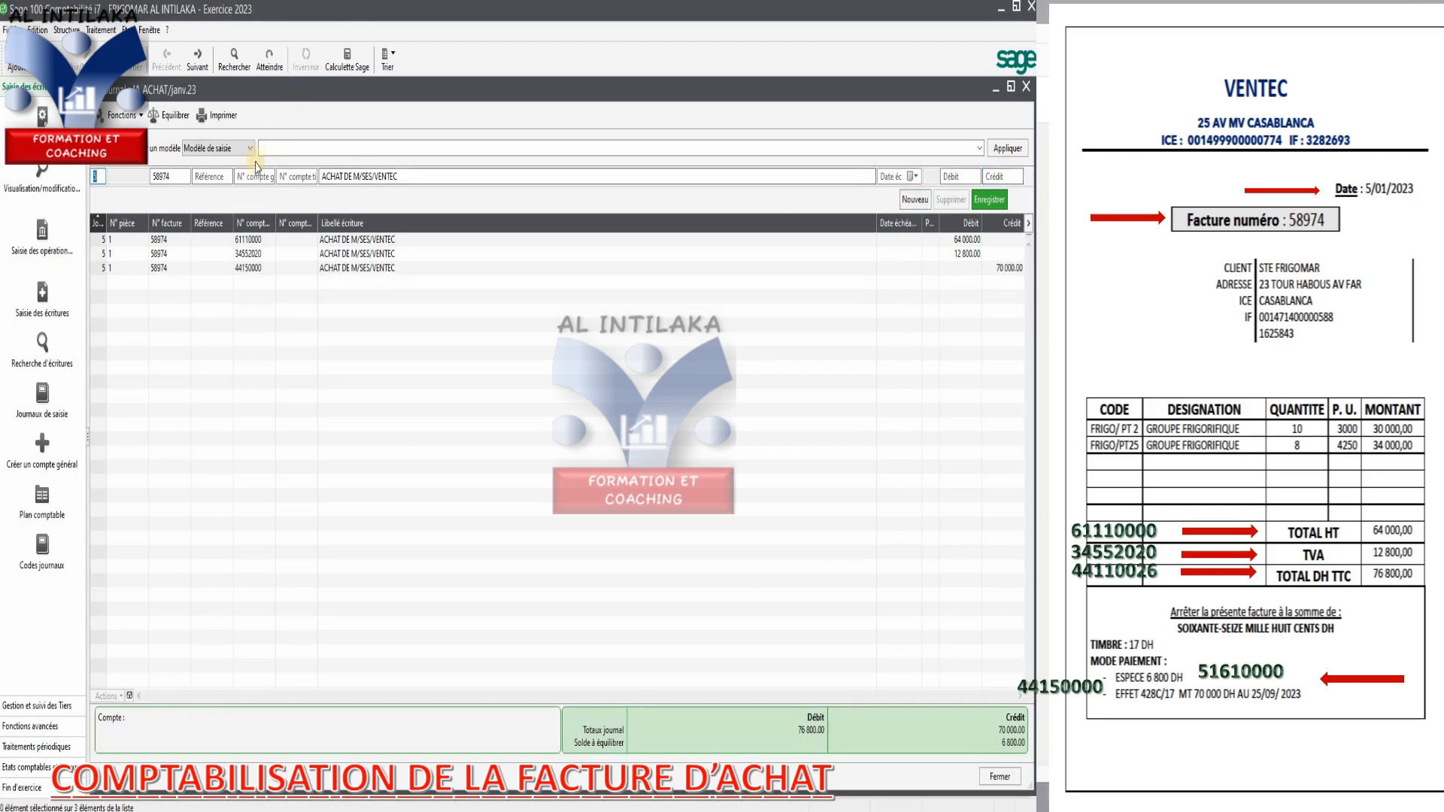
- Record a supplier line on general account 44110000 with a credit of 6800
left_click(254, 174)
type("44110000")
key("Tab")
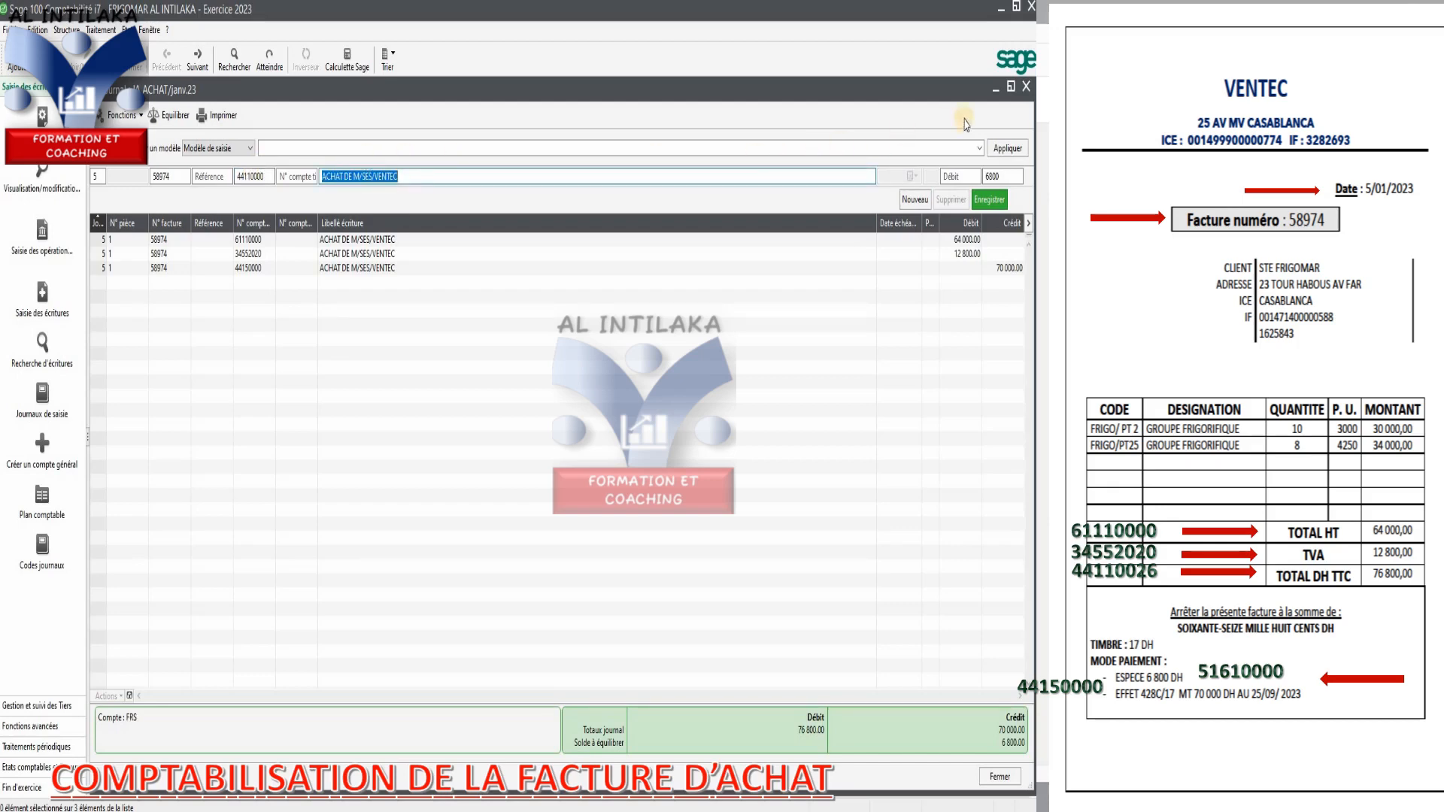
left_click(1011, 175)
left_click(173, 118)
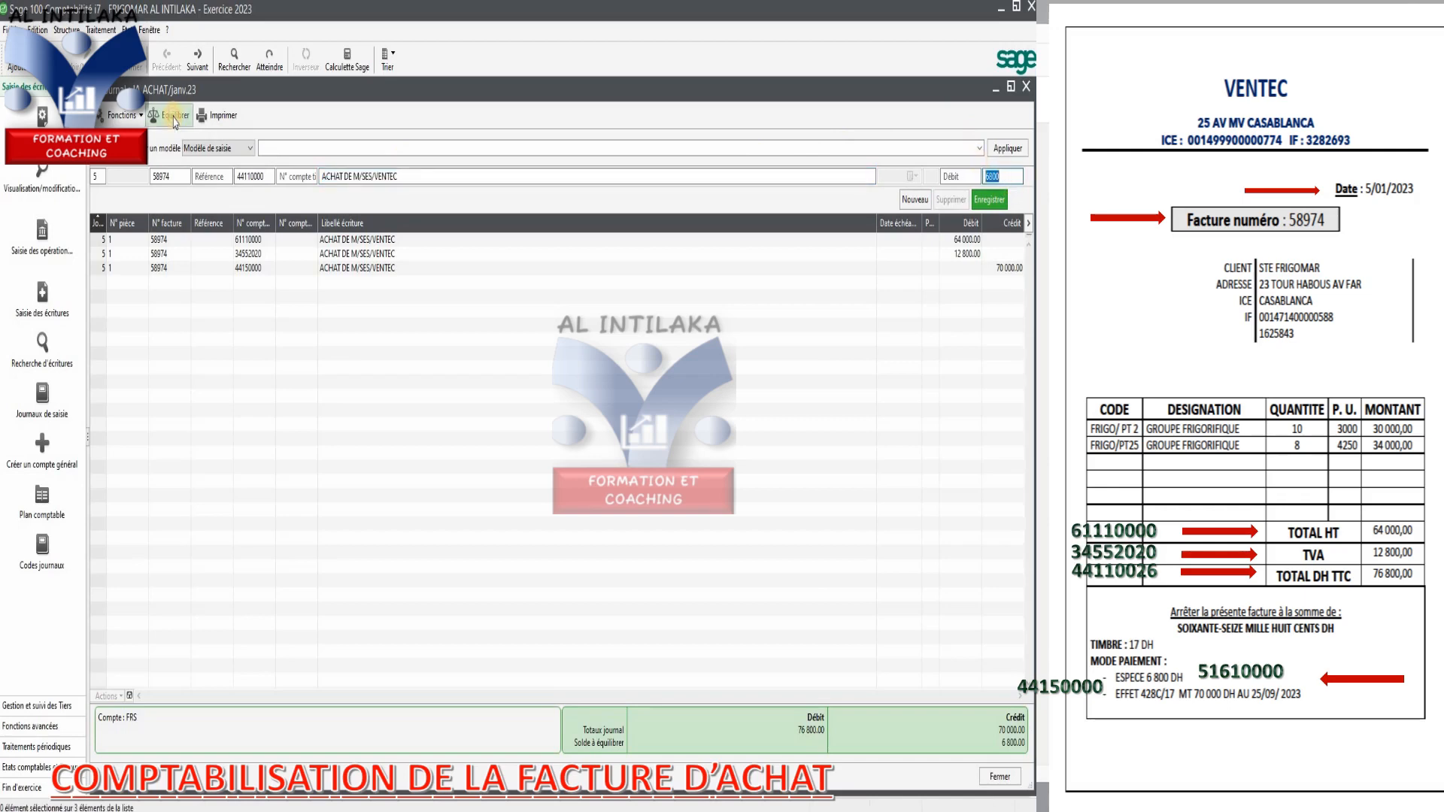
left_click(1005, 174)
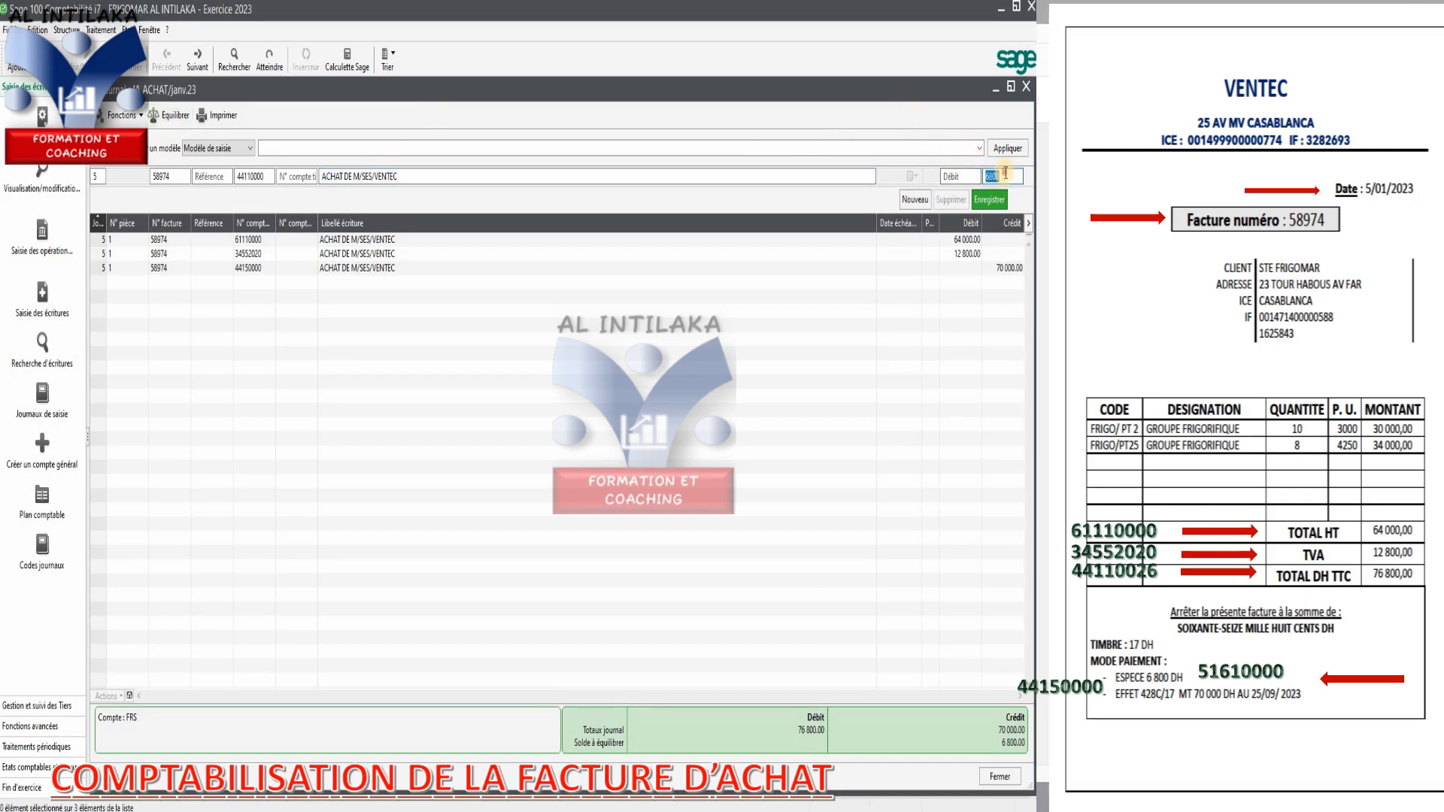
key("Return")
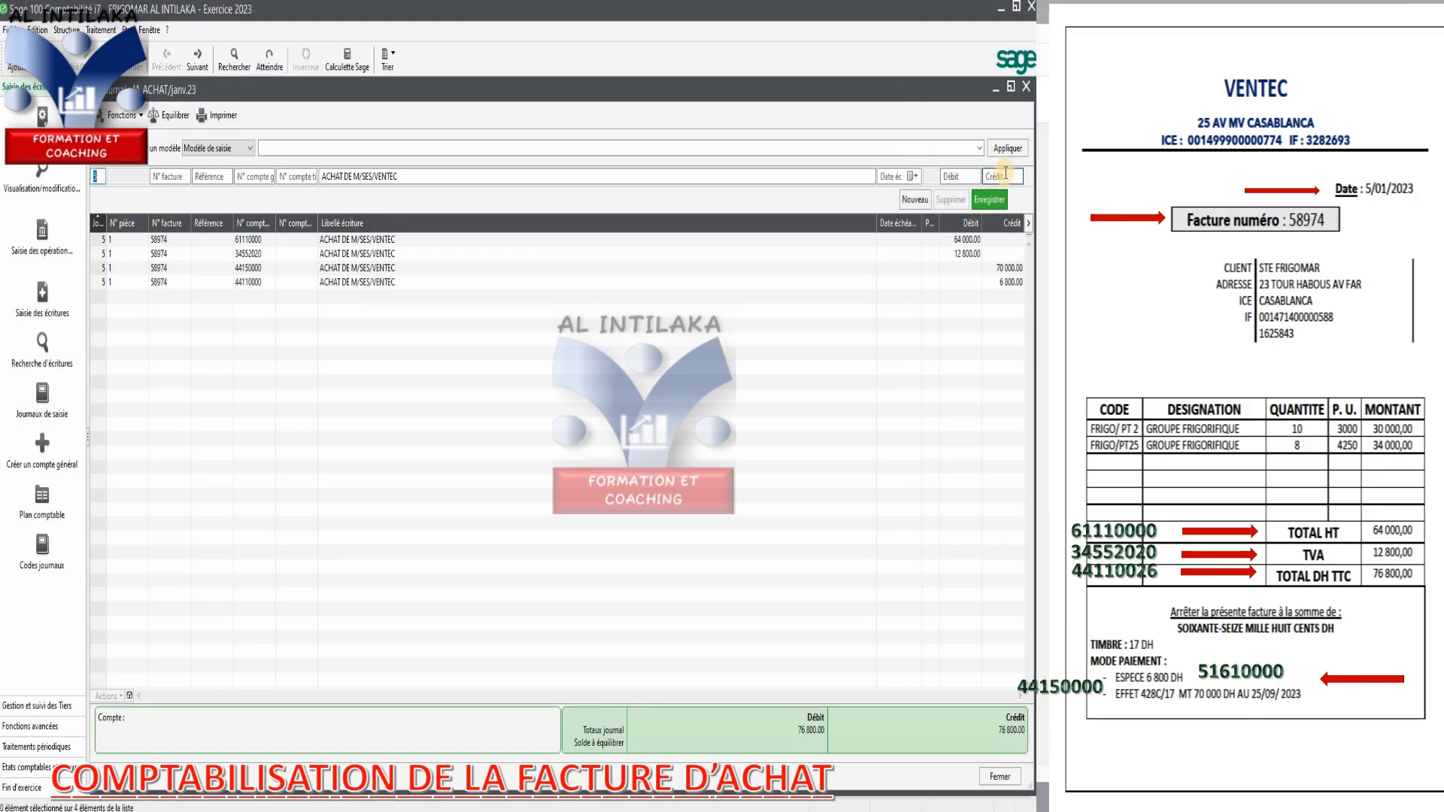
- Delete the supplier line on account 44110000 from the purchase journal
left_click(293, 283)
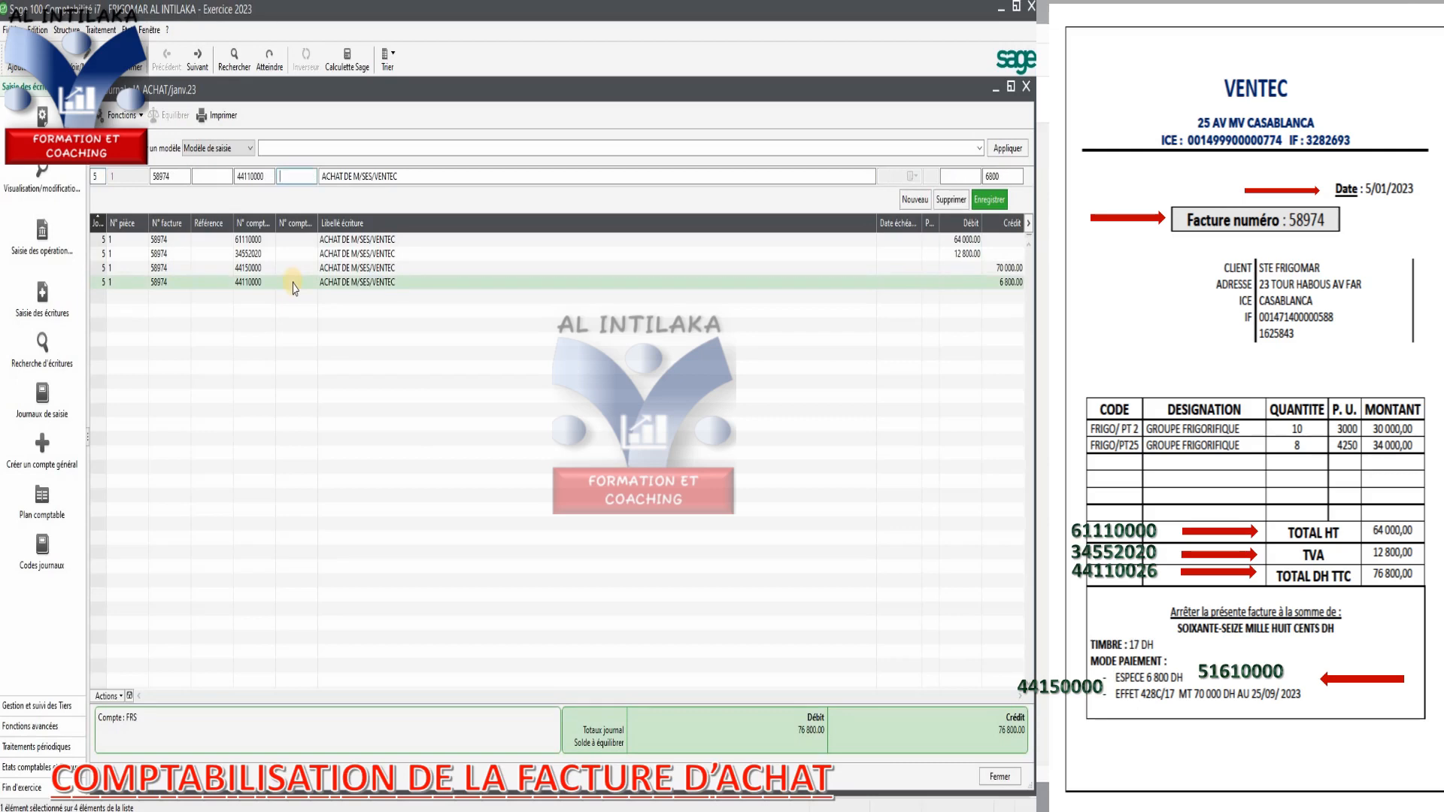
right_click(293, 287)
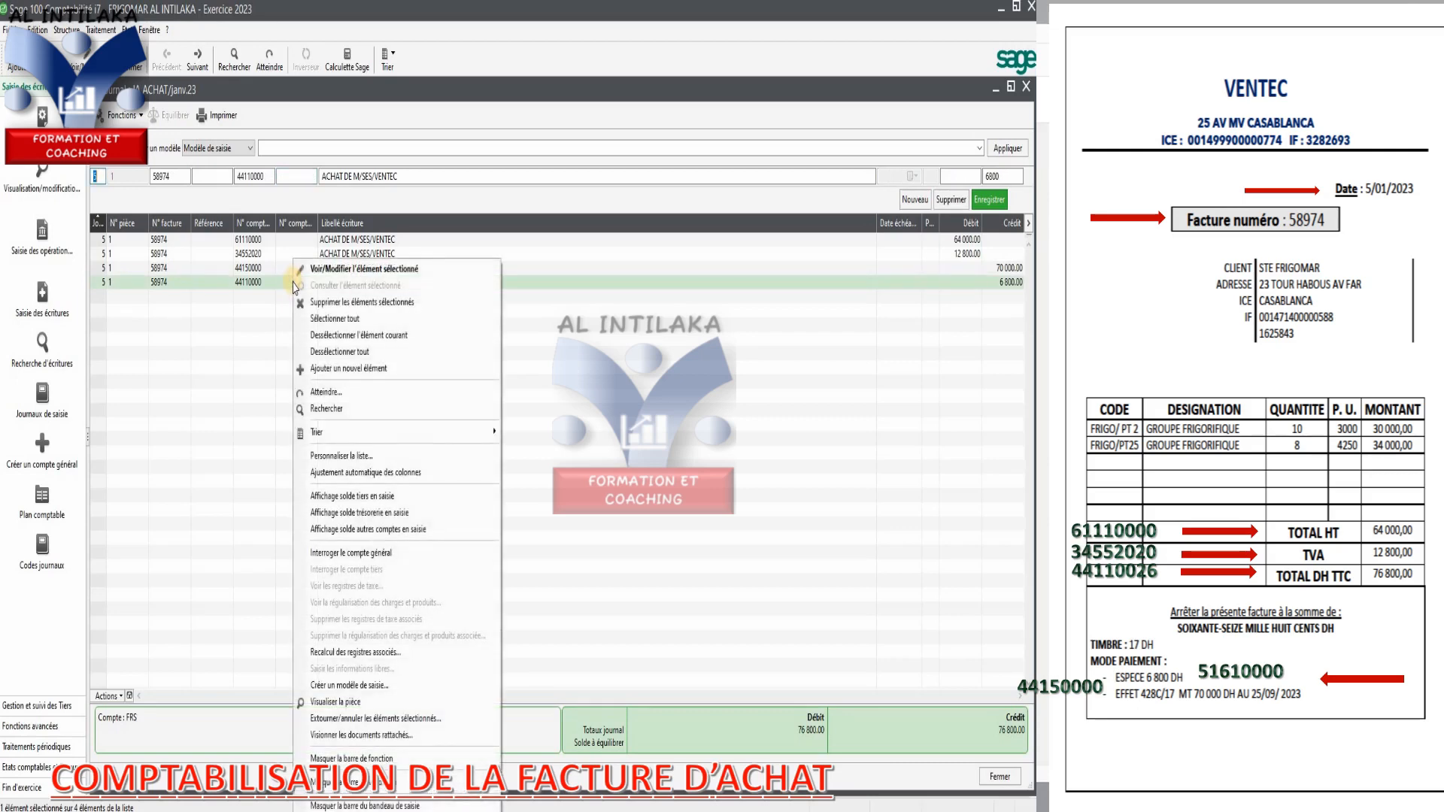
left_click(411, 302)
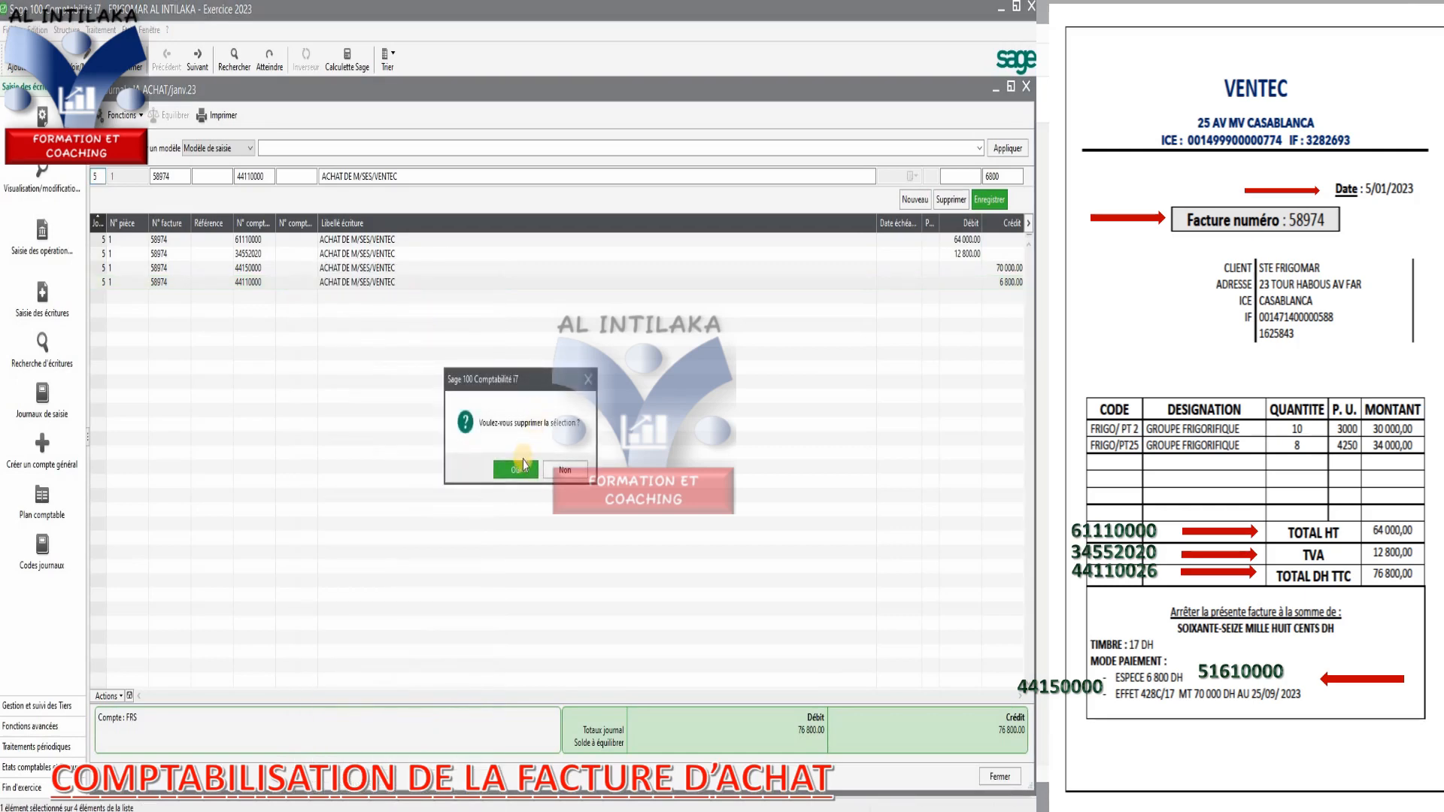
left_click(525, 470)
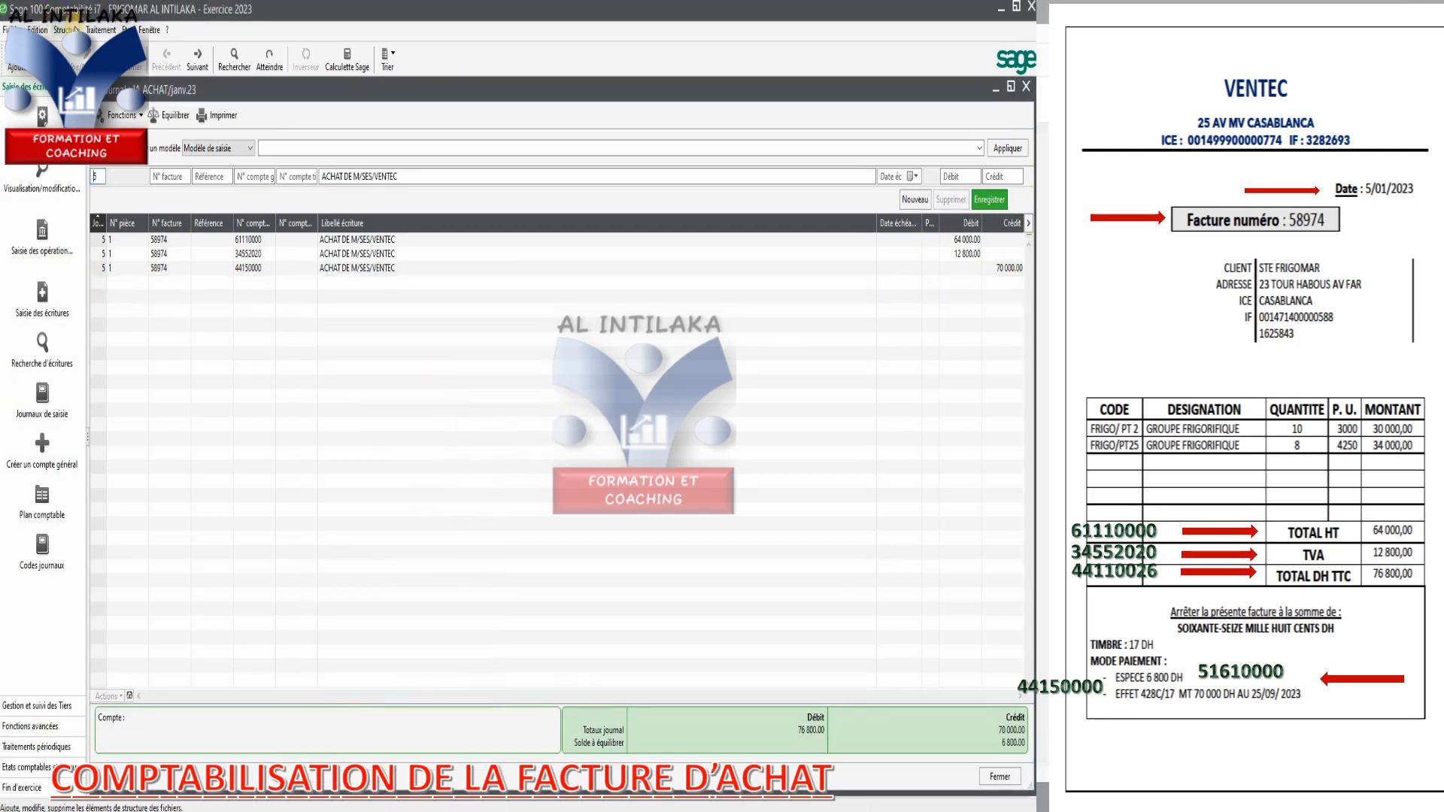
- Enable third-party account entry (Saisir le compte tiers) on general account 44110000 FRS in the chart of accounts
left_click(70, 30)
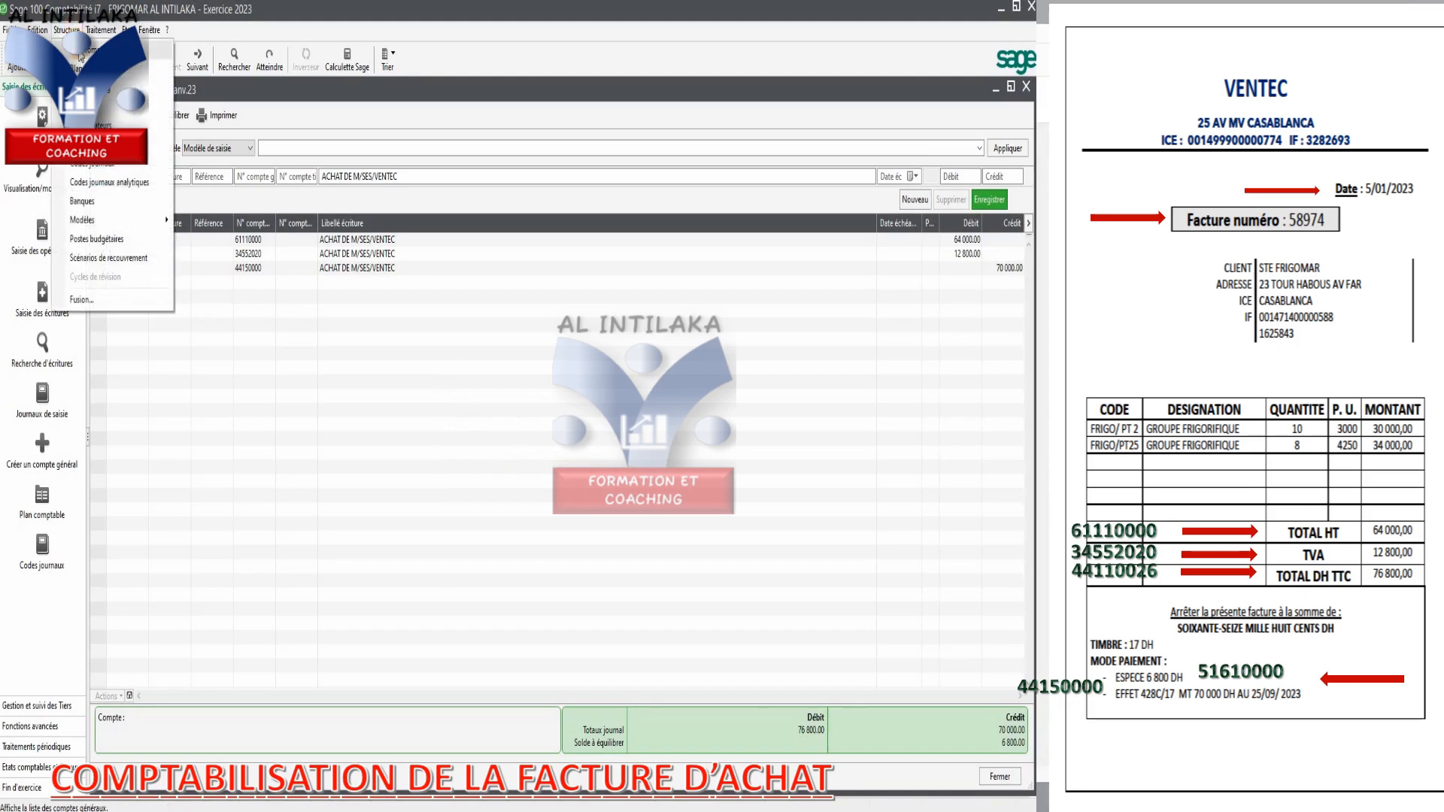
left_click(90, 50)
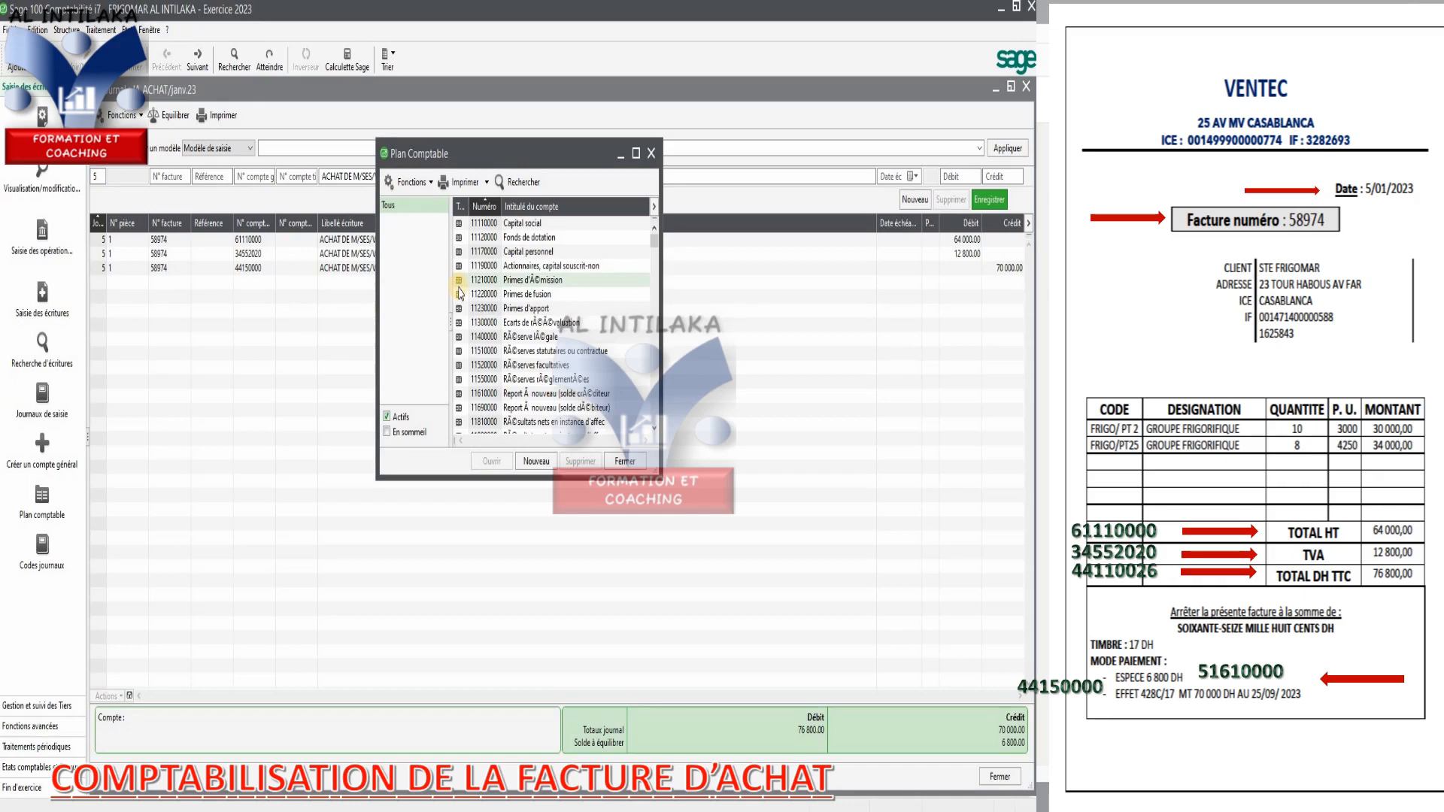
type("441")
left_click(541, 422)
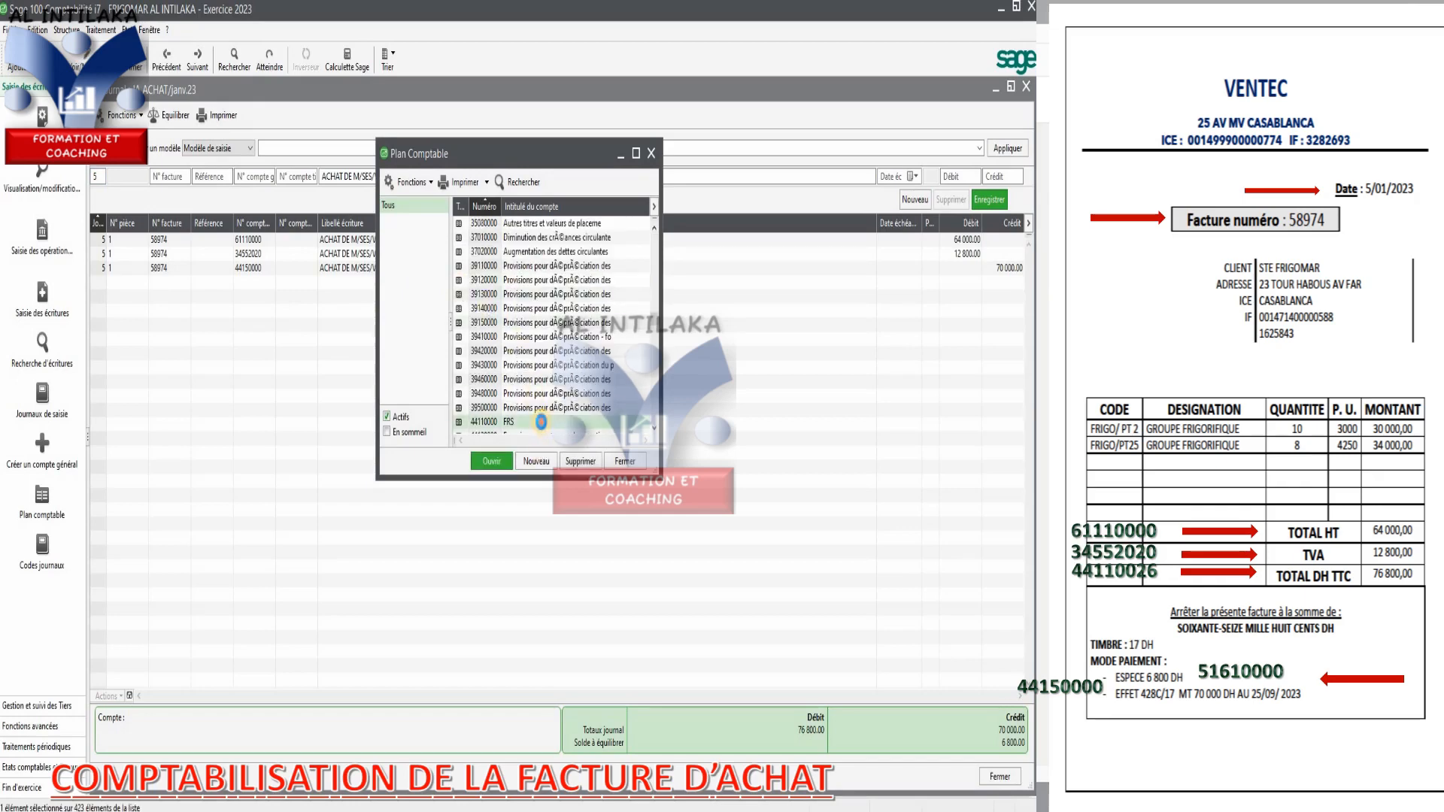
double_click(541, 422)
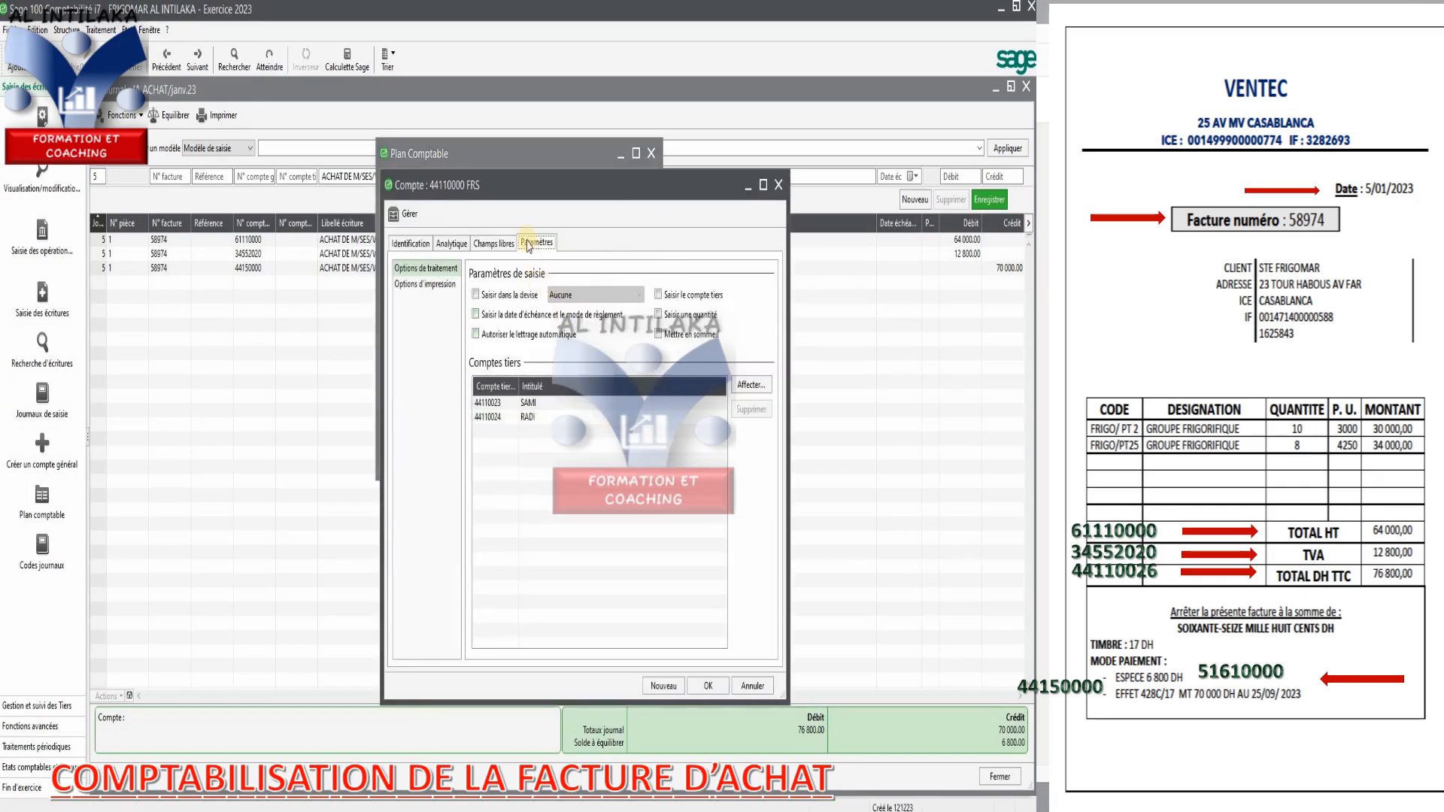
left_click(412, 242)
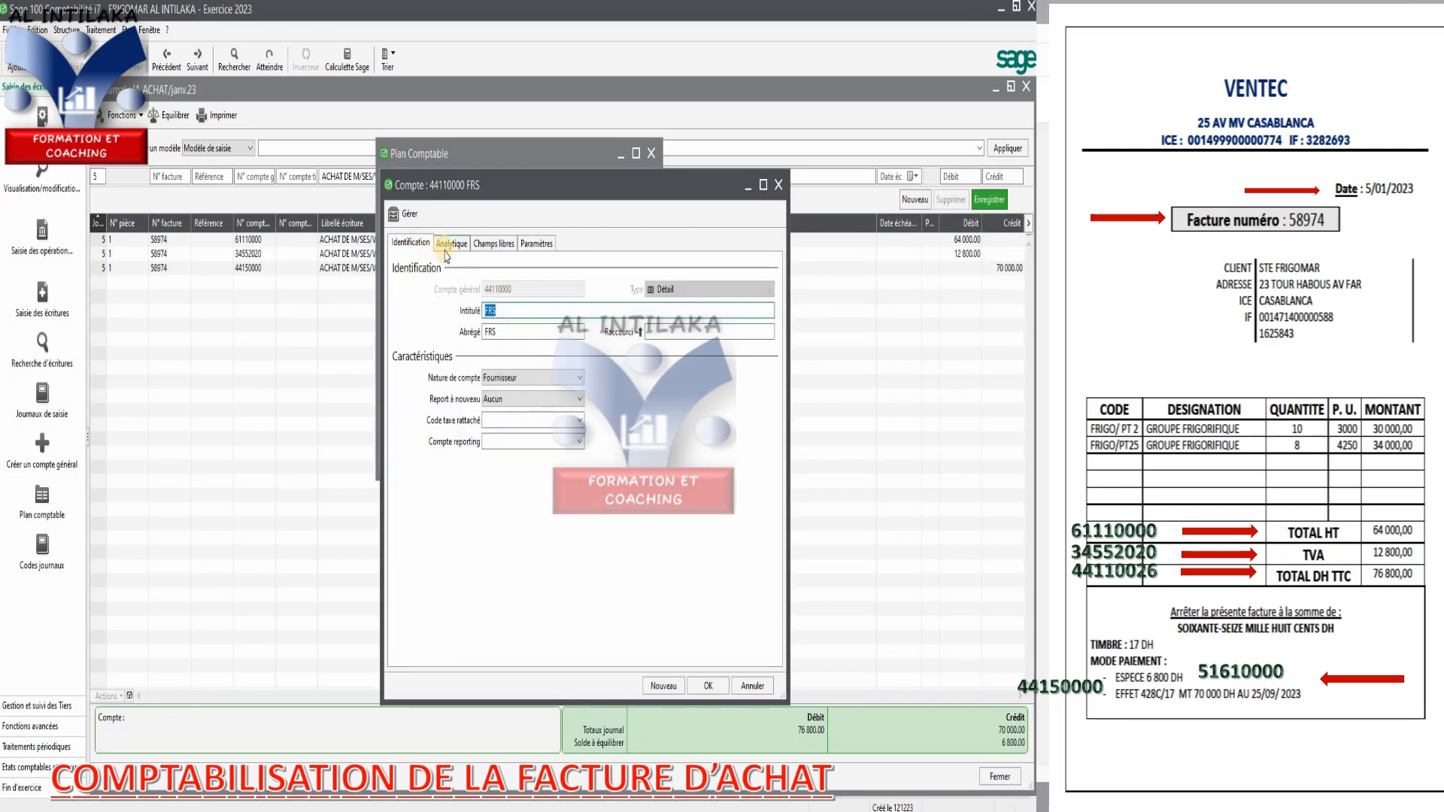
left_click(450, 244)
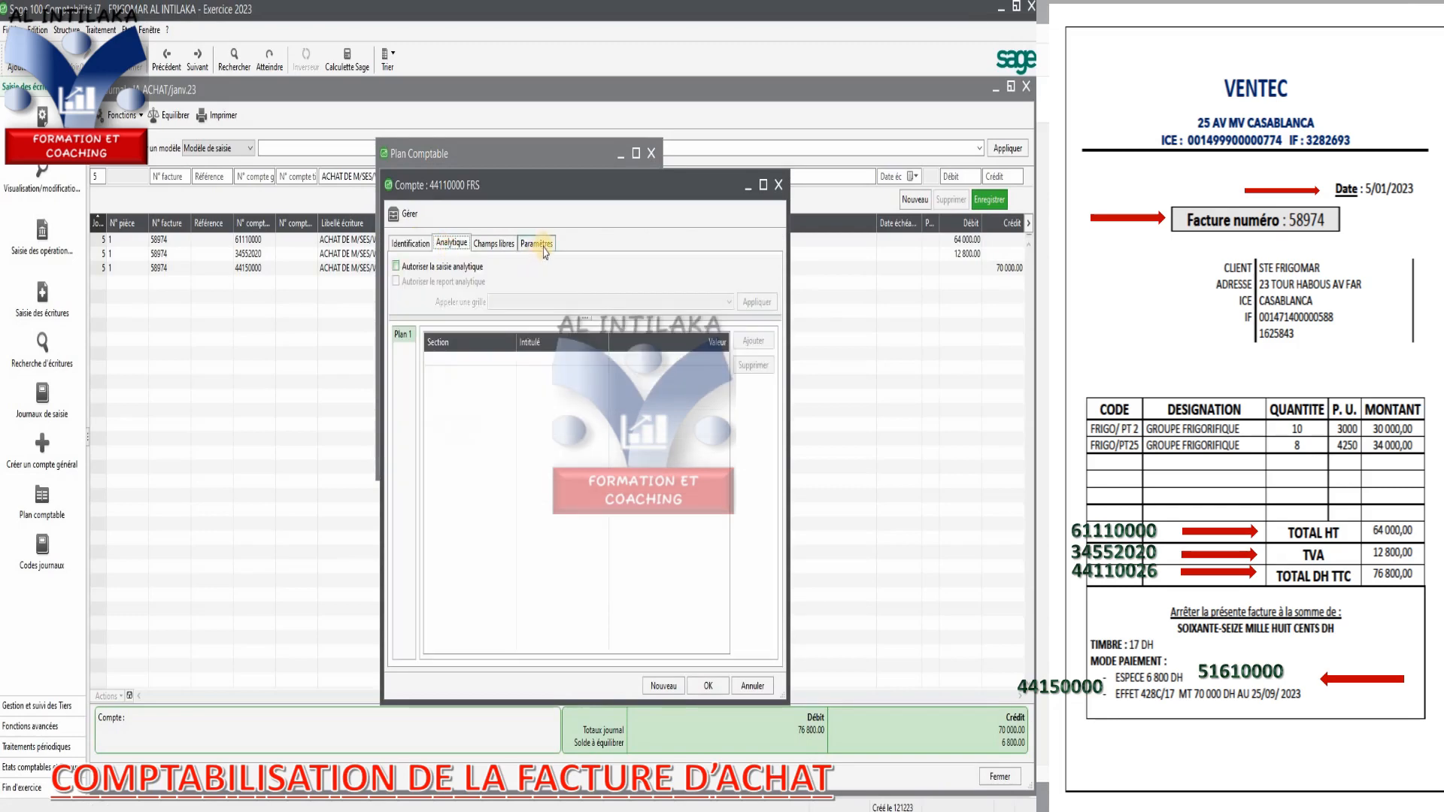
left_click(543, 248)
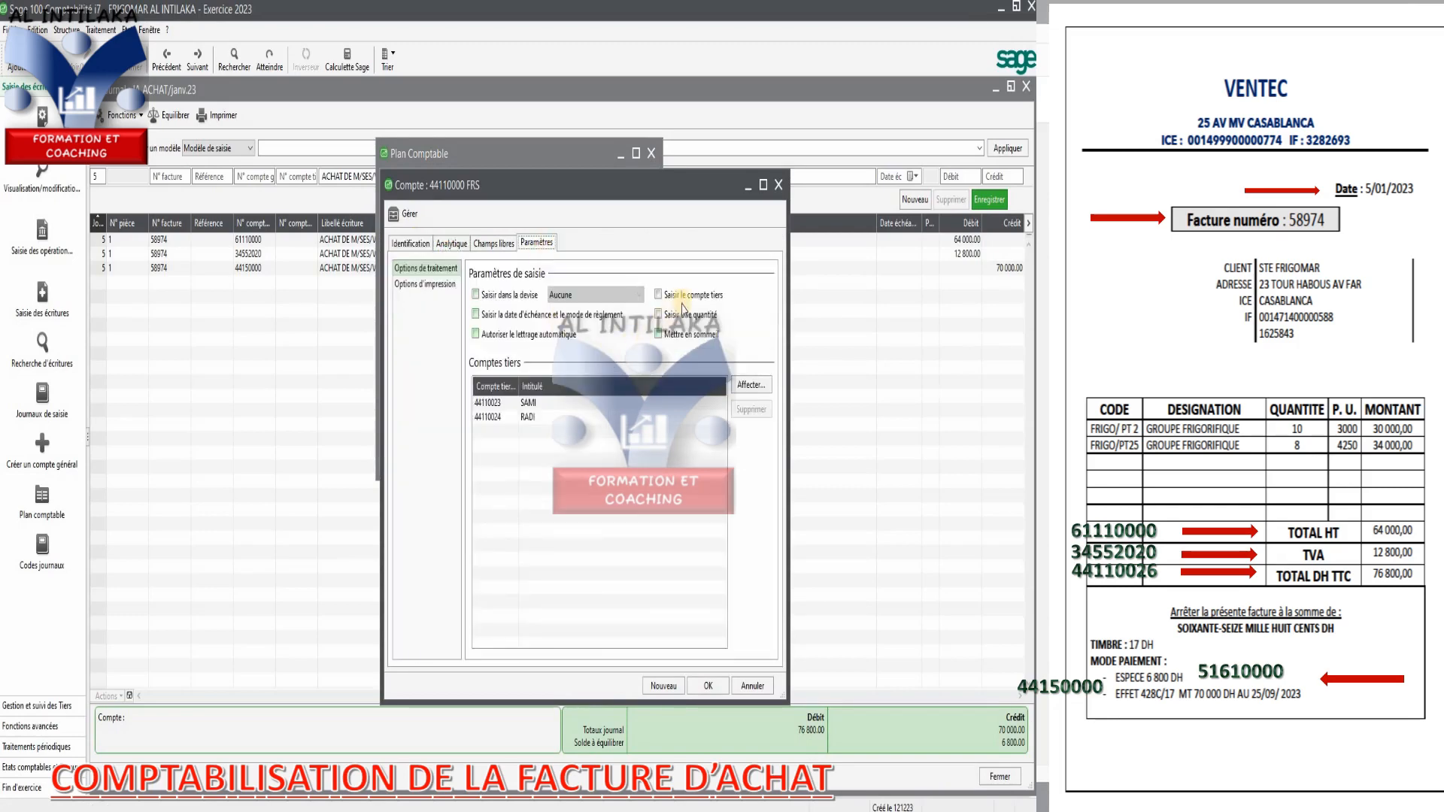
left_click(658, 295)
left_click(709, 687)
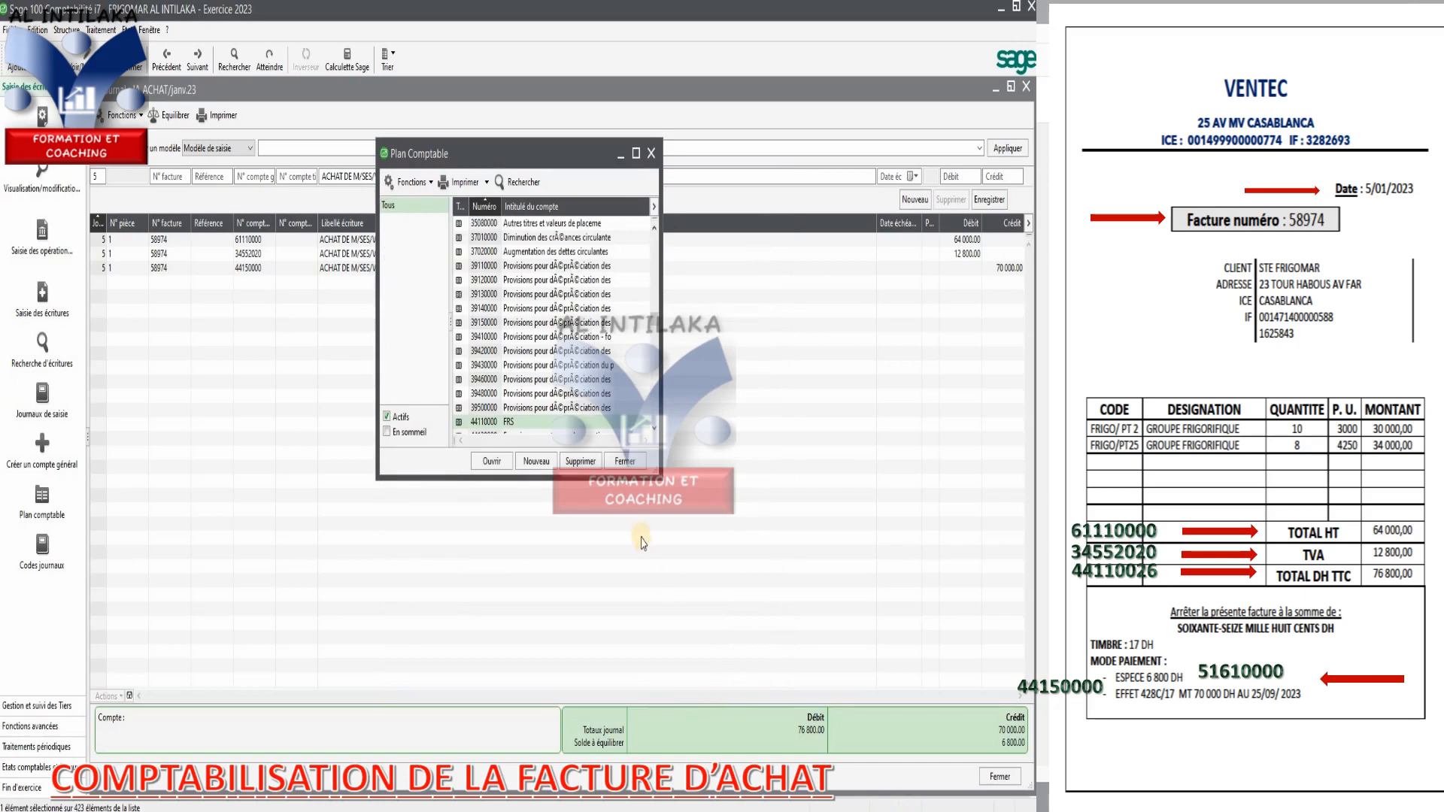
left_click(624, 462)
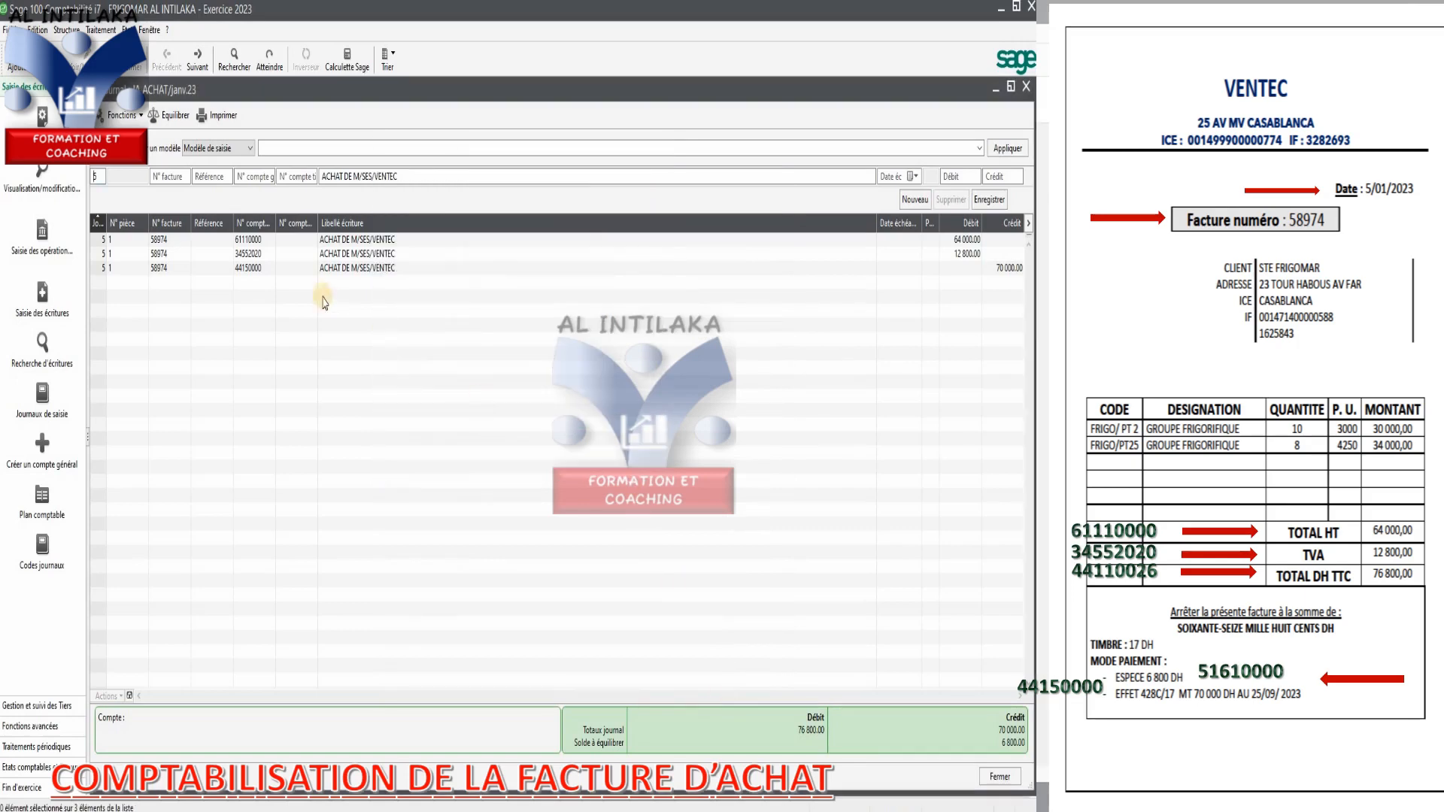
- Start a new purchase journal line for invoice 58974 on general account 44110000
left_click(164, 269)
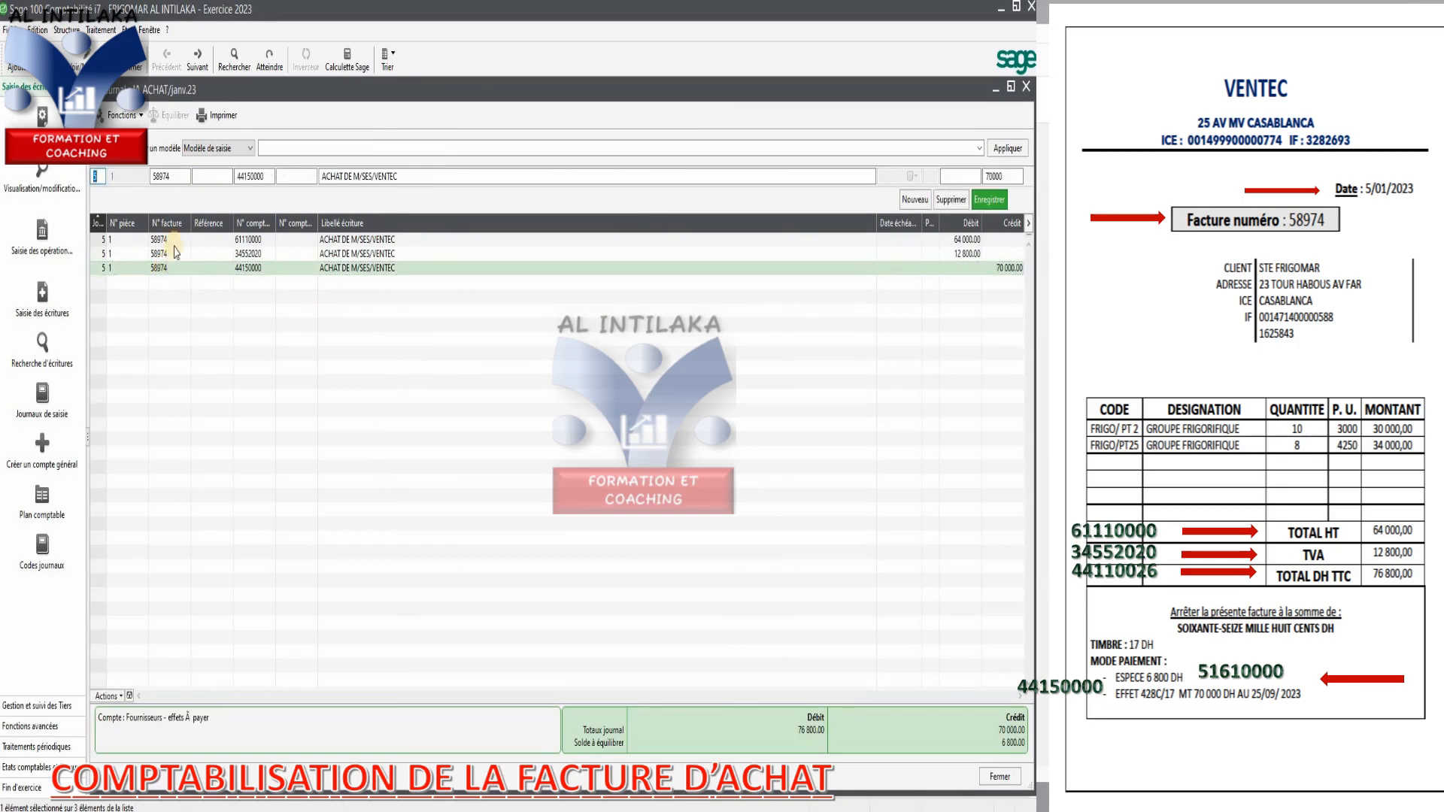
left_click(411, 178)
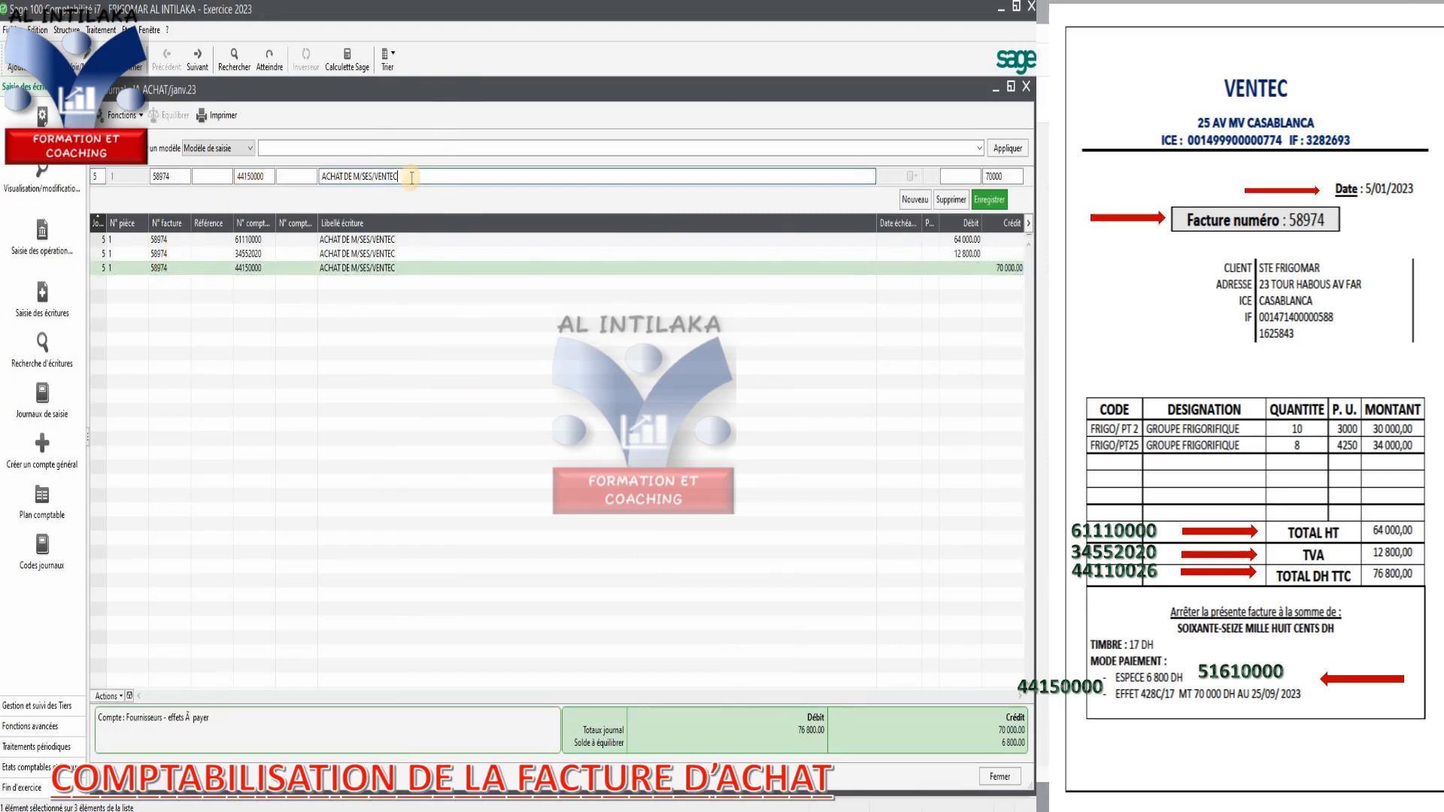
key("Return")
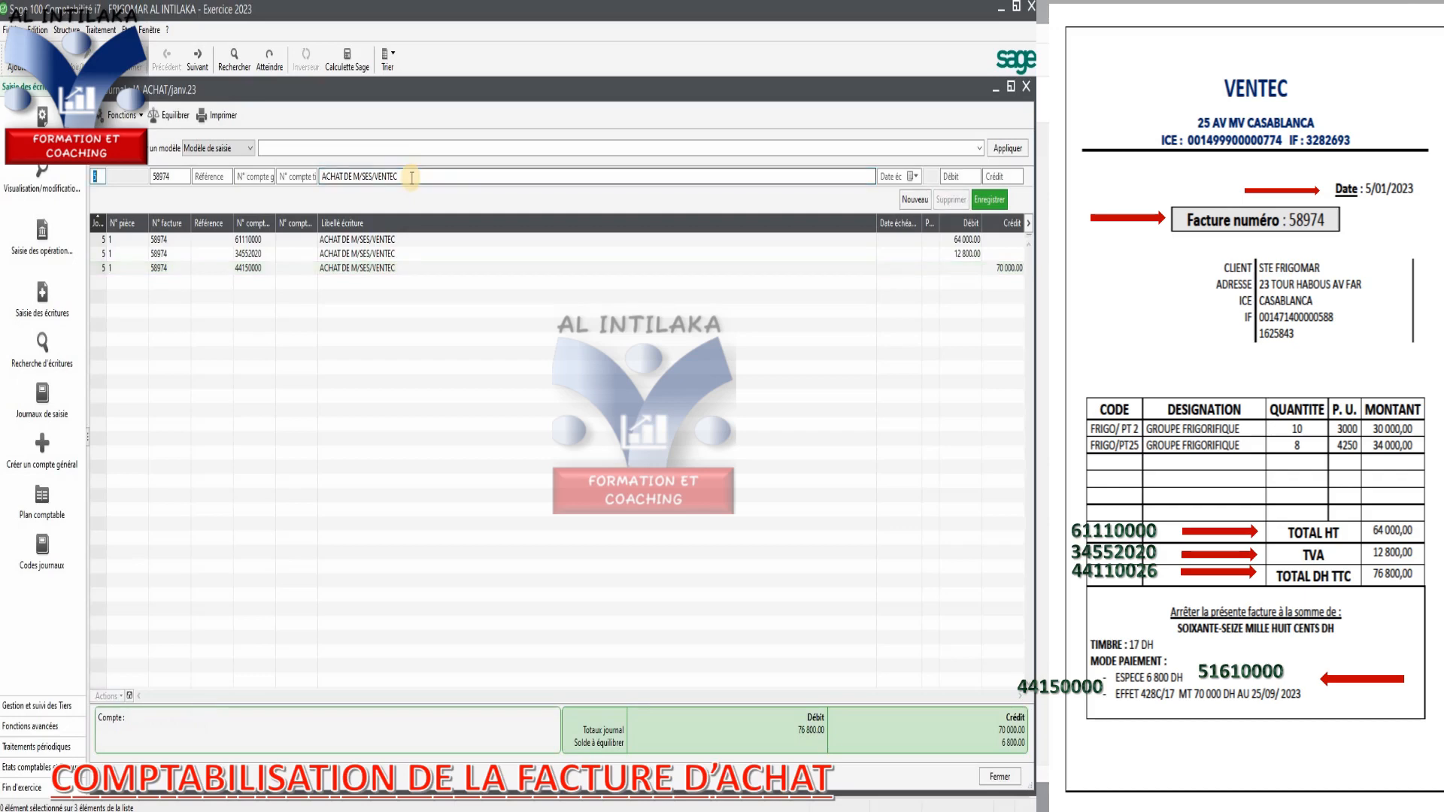
left_click(249, 177)
type("4411")
key("Tab")
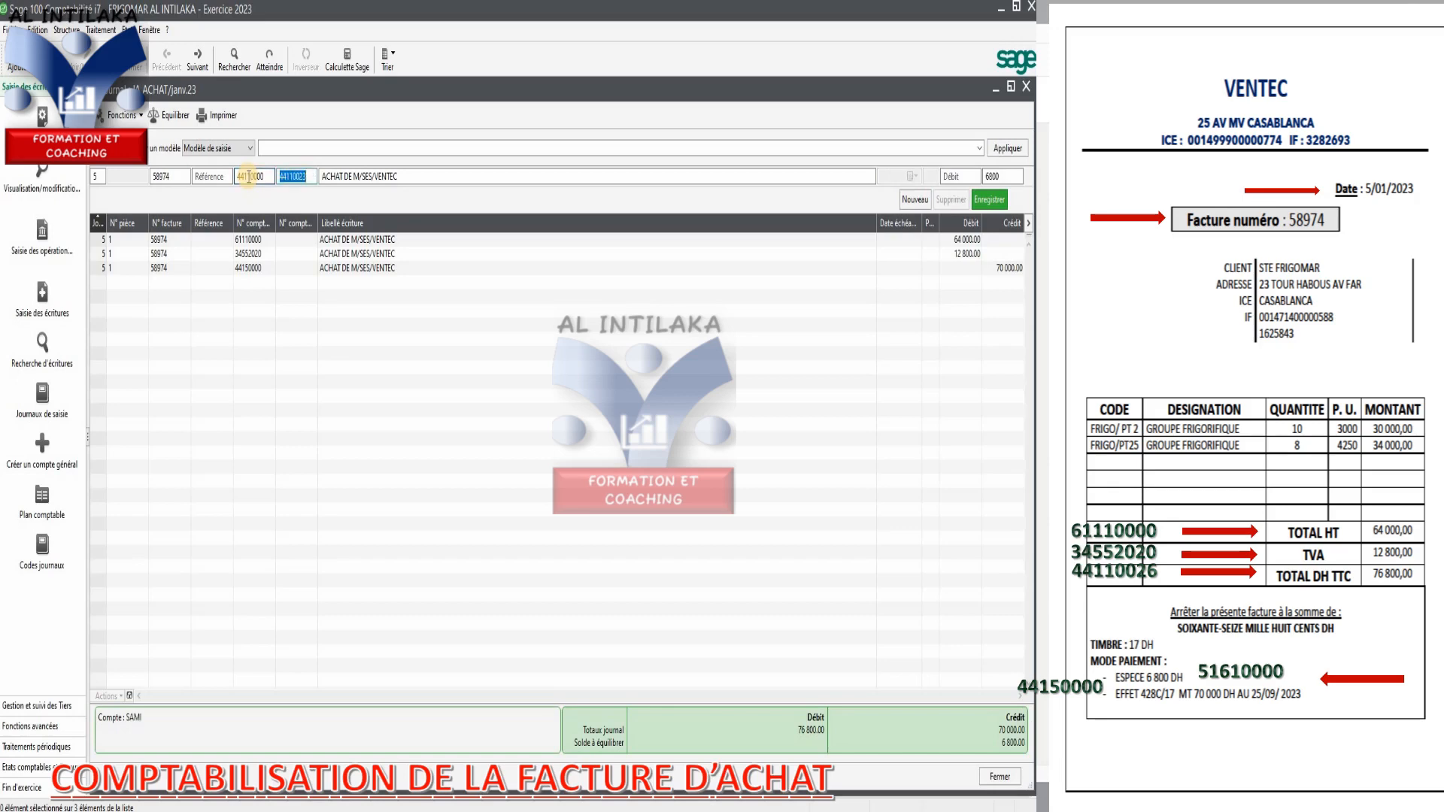
key("Tab")
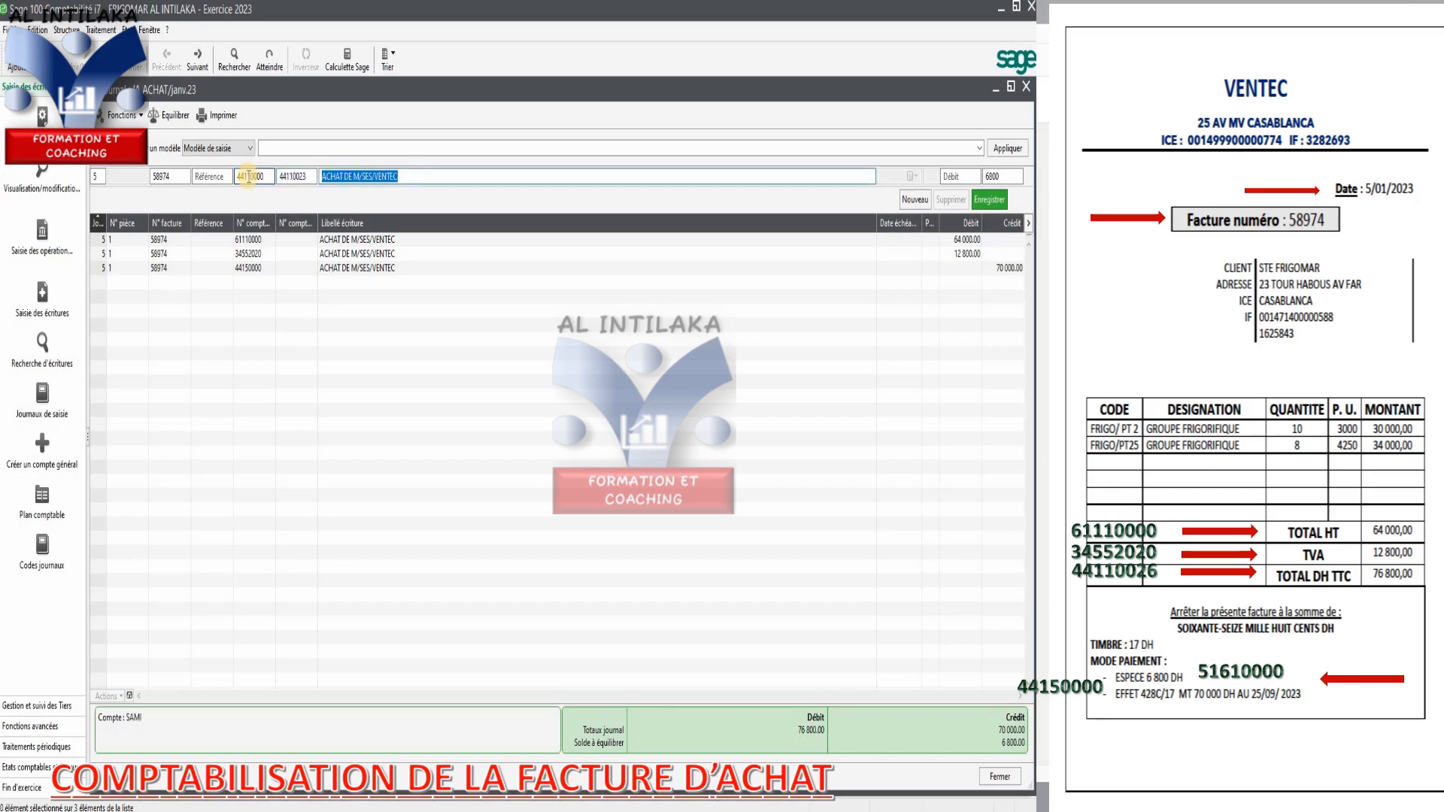
- Clear the third-party account proposed for the new supplier line
left_click(310, 177)
key("BackSpace")
key("BackSpace")
key("BackSpace")
key("BackSpace")
key("BackSpace")
key("BackSpace")
key("BackSpace")
key("BackSpace")
key("Tab")
- Set the supplier line's debit to 6800 and try to record it without a third-party account
left_click(949, 176)
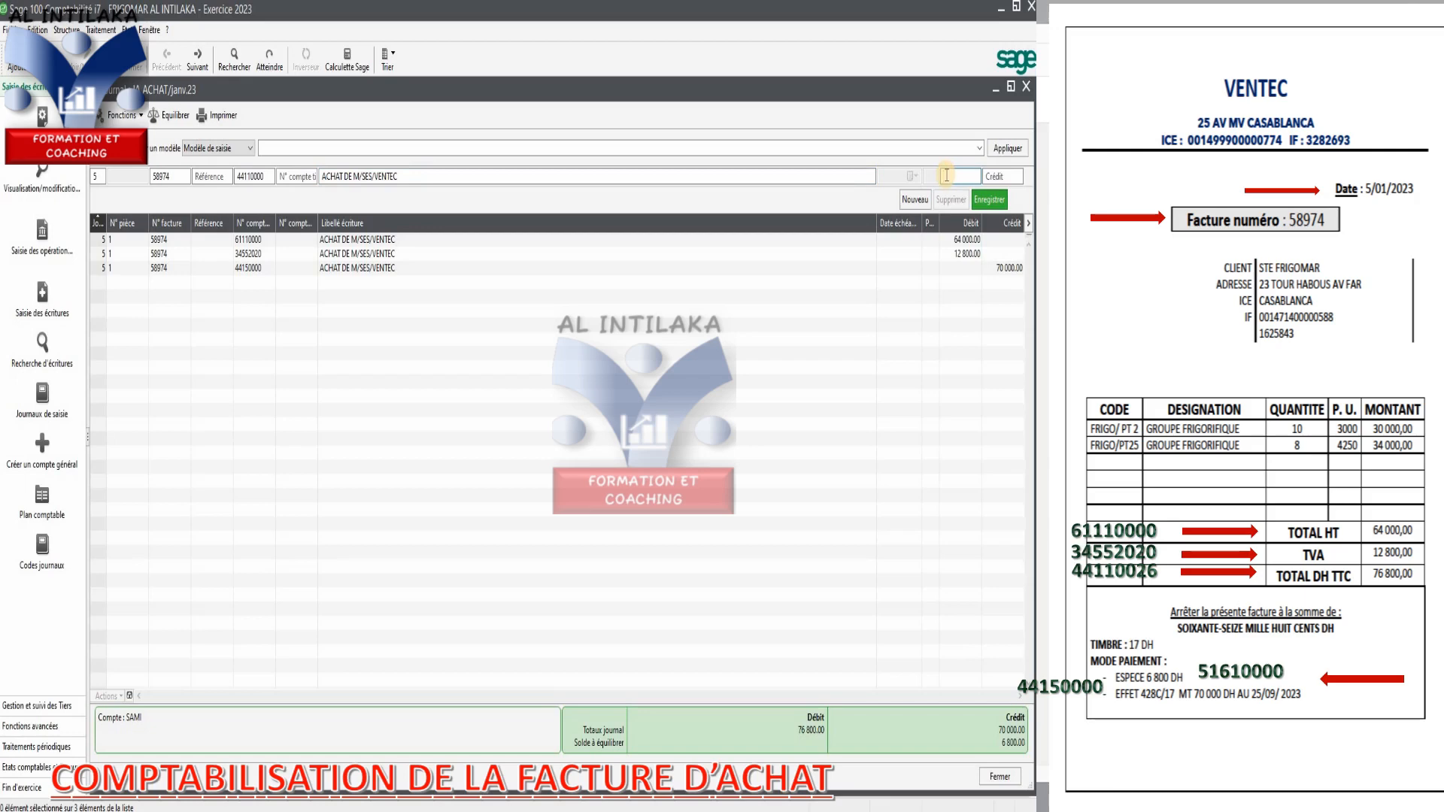
type("6800")
key("Return")
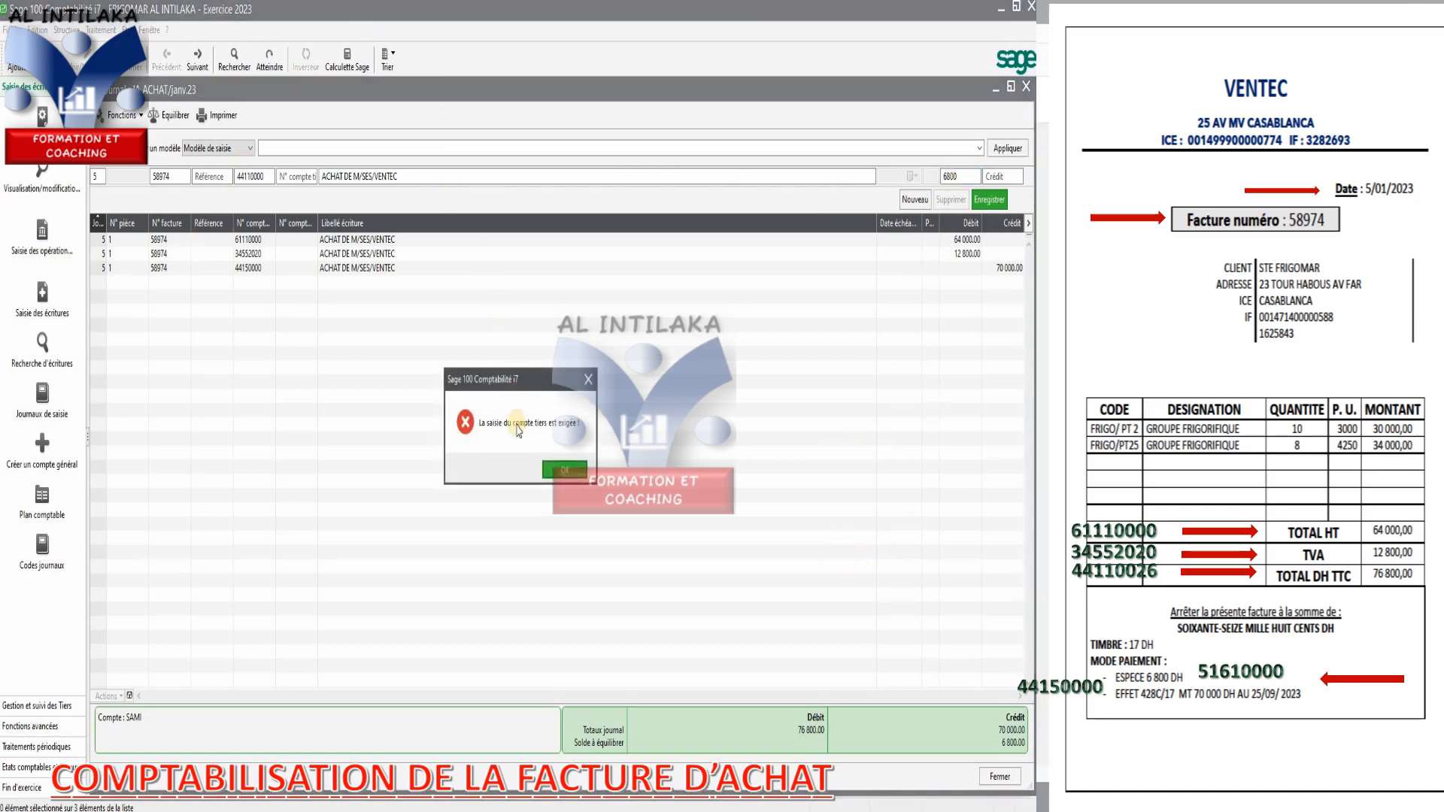
left_click(566, 470)
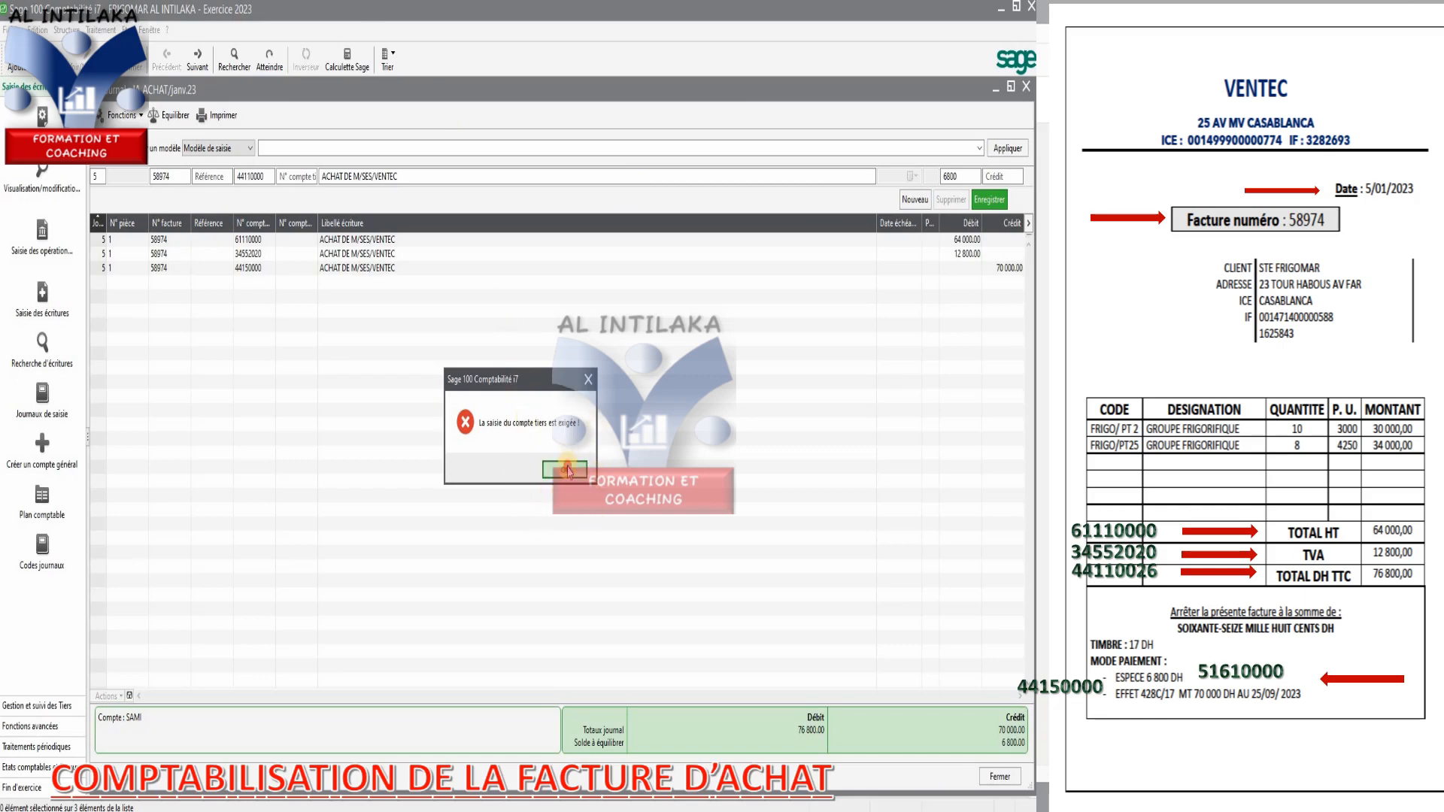
- Create a new supplier third-party account numbered 44110026 with the title VENTEC from the line's third-party selection
left_click(298, 175)
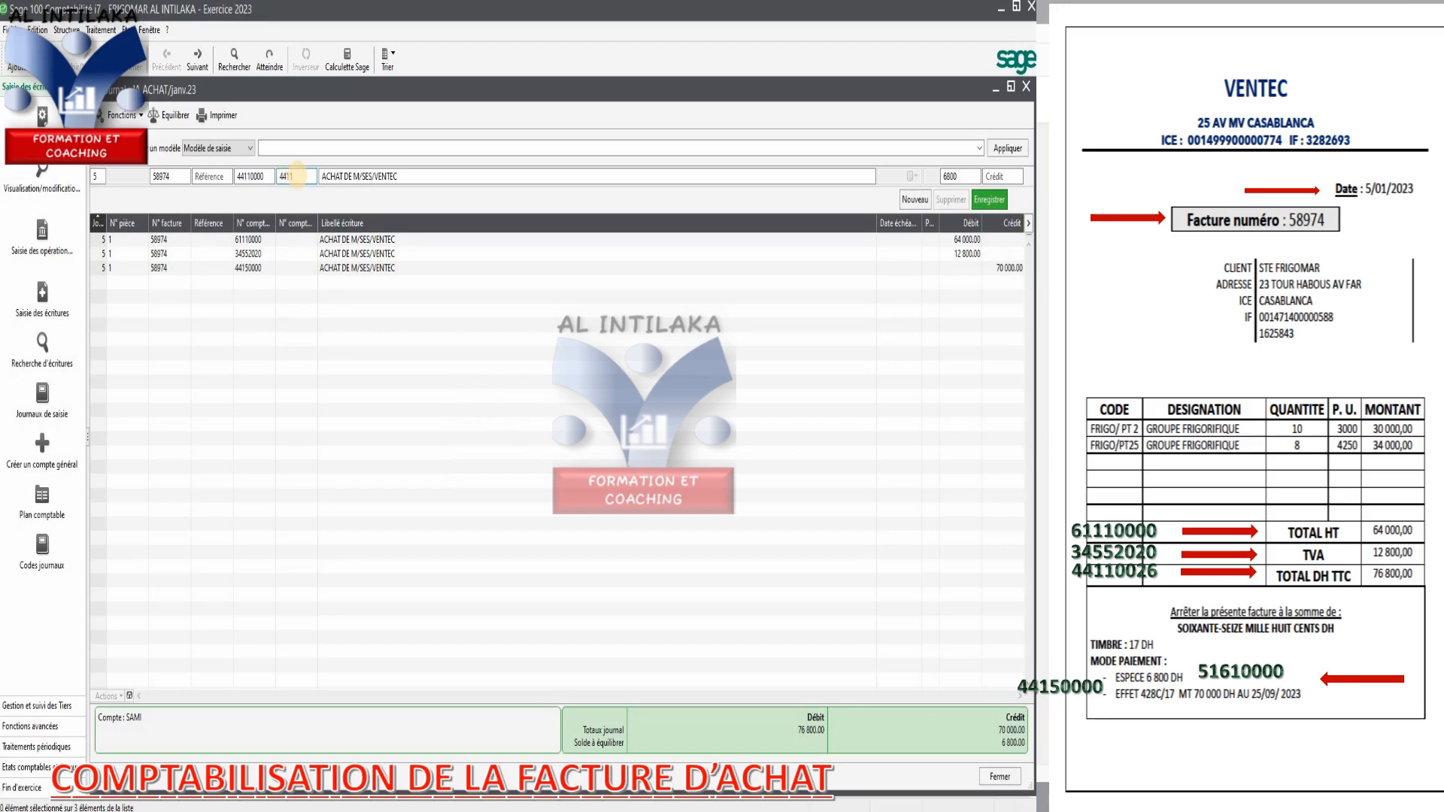
key("Tab")
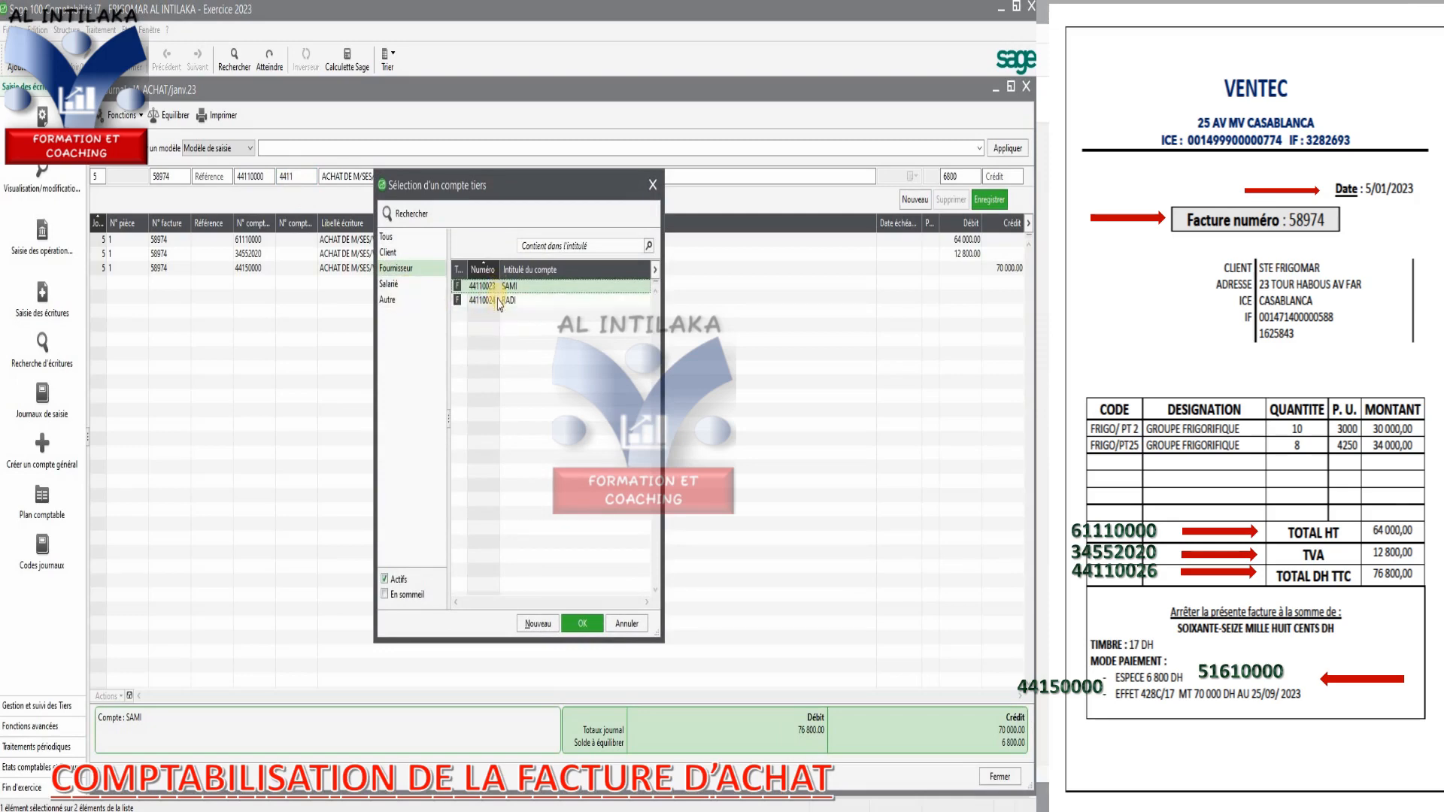
left_click(536, 624)
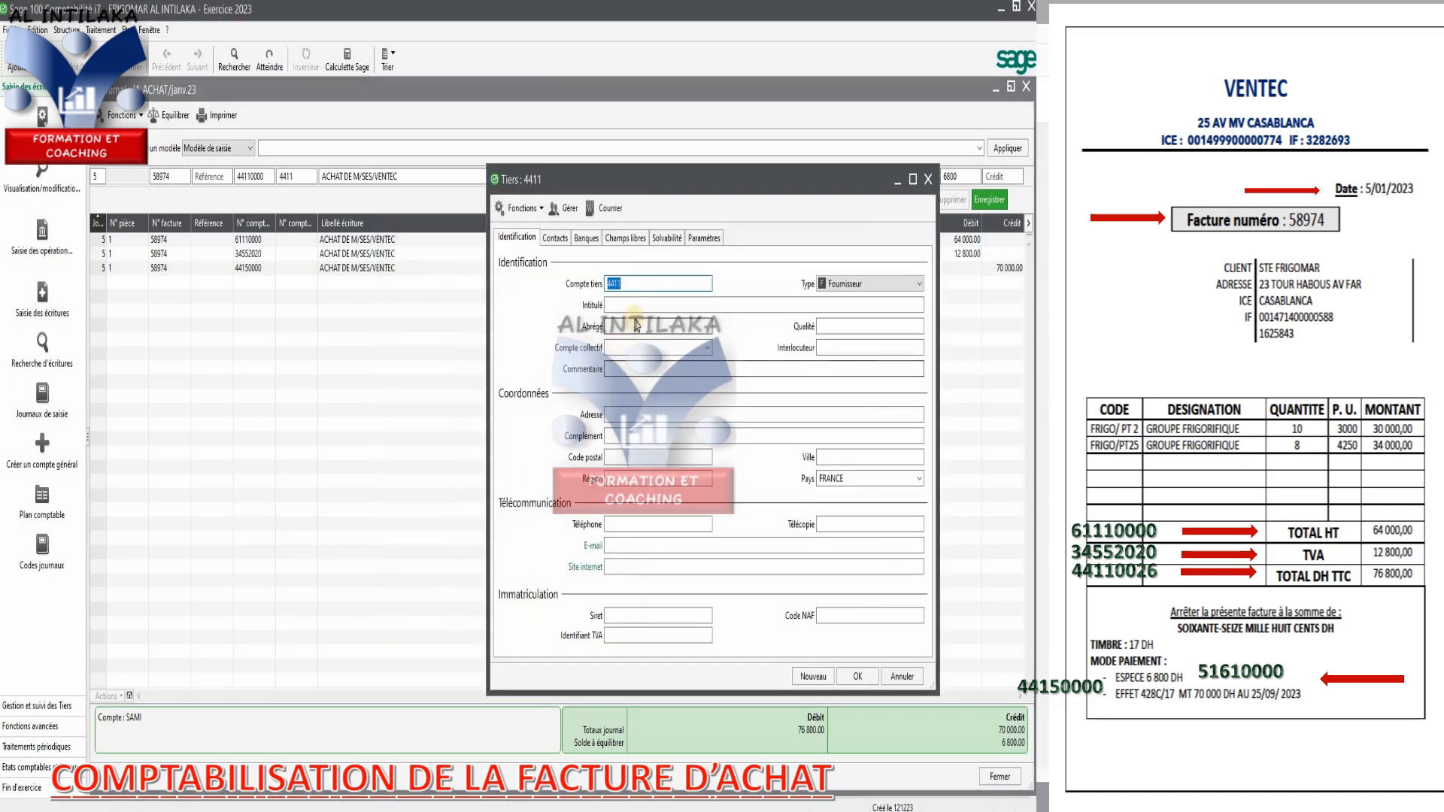
left_click(641, 282)
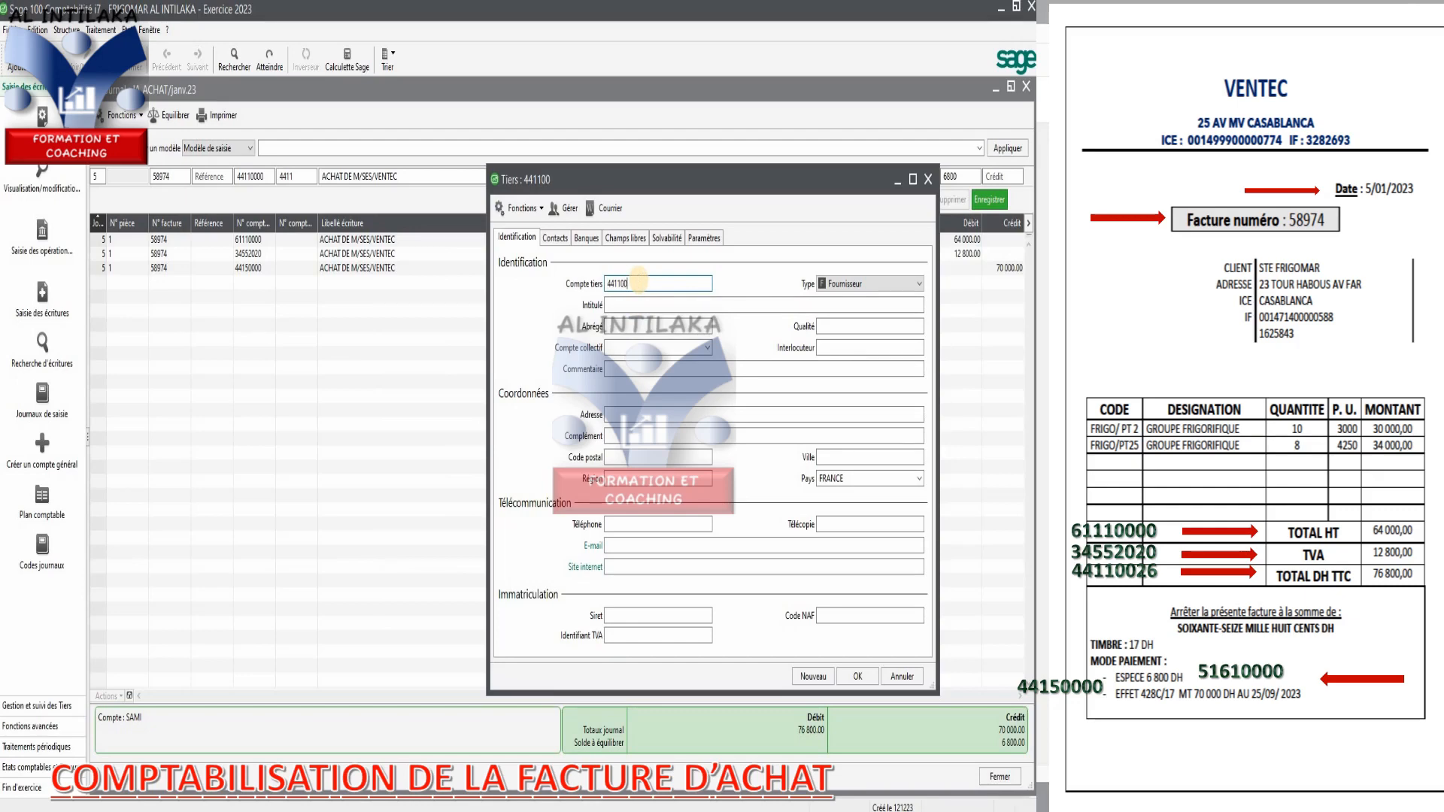
type("0026")
left_click(639, 305)
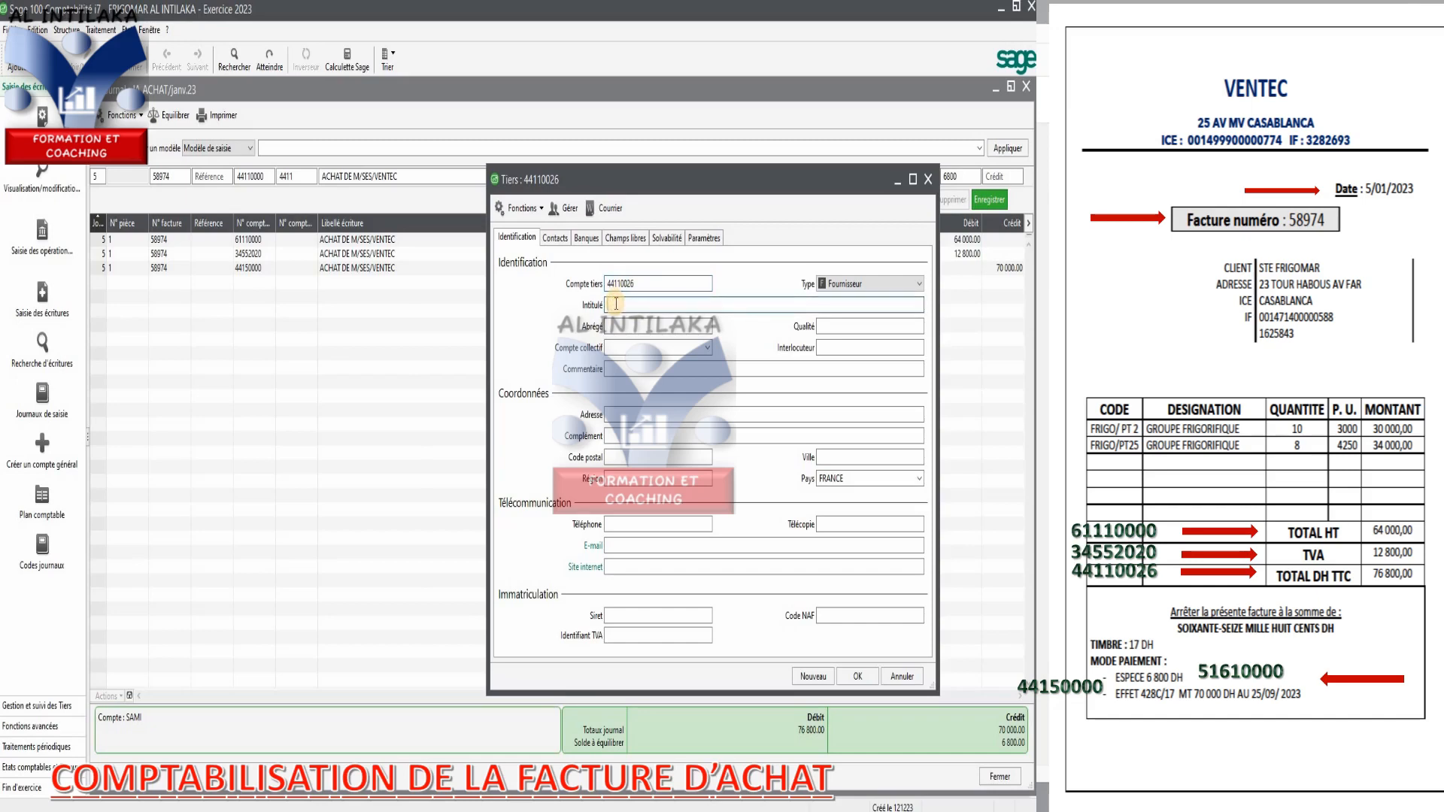
type("VENTEC")
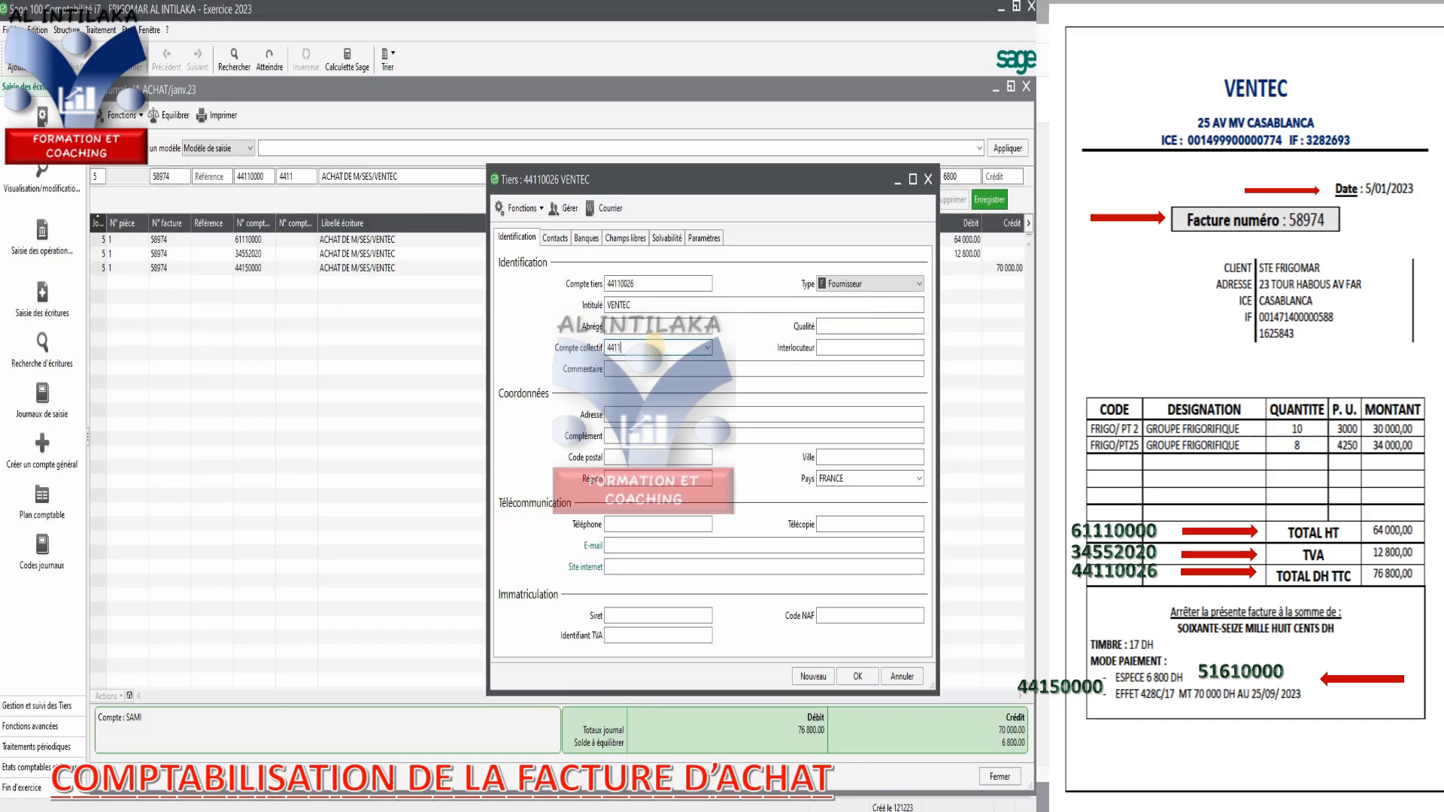
type("44110000")
key("BackSpace")
key("BackSpace")
key("BackSpace")
key("BackSpace")
key("BackSpace")
key("BackSpace")
key("BackSpace")
left_click(708, 348)
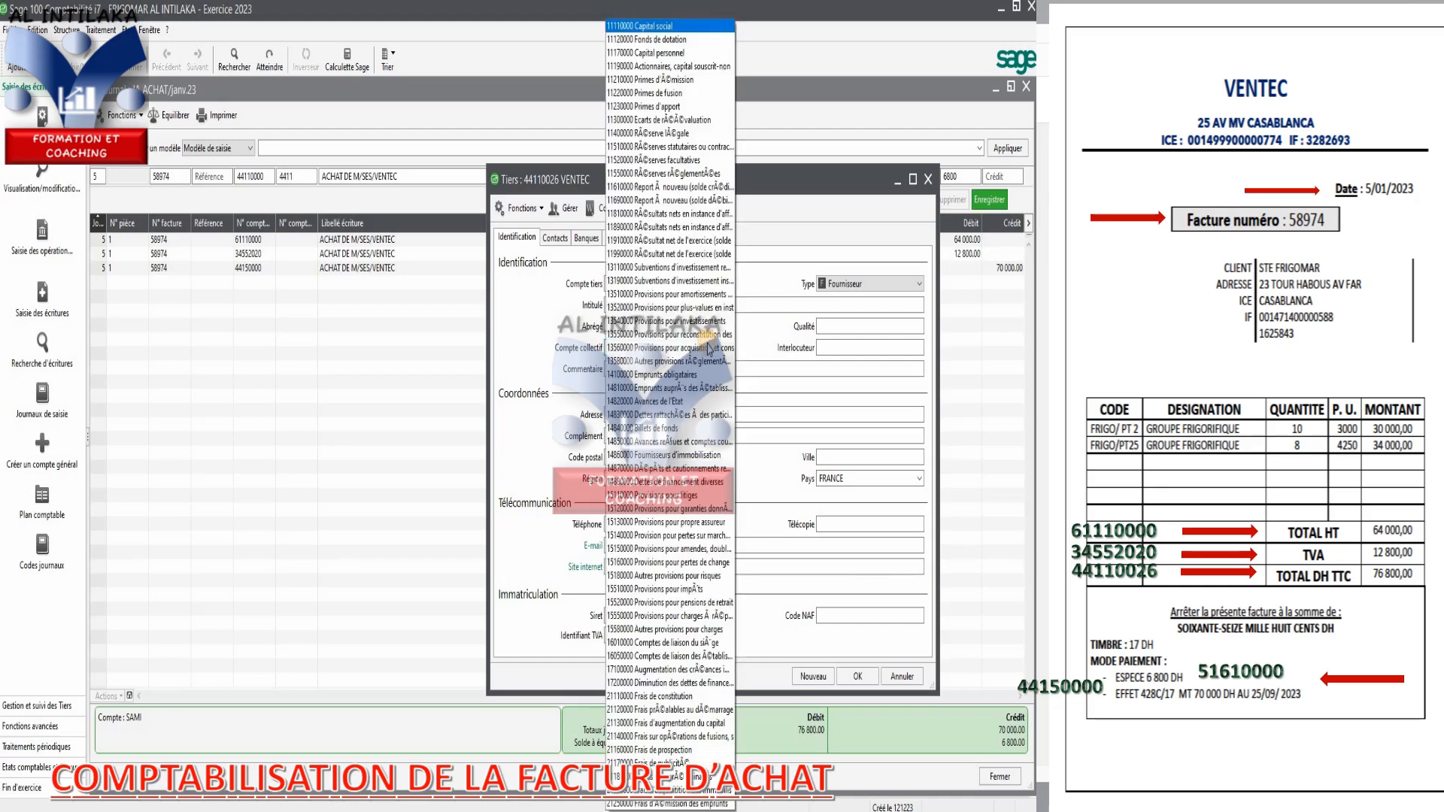
left_click(708, 348)
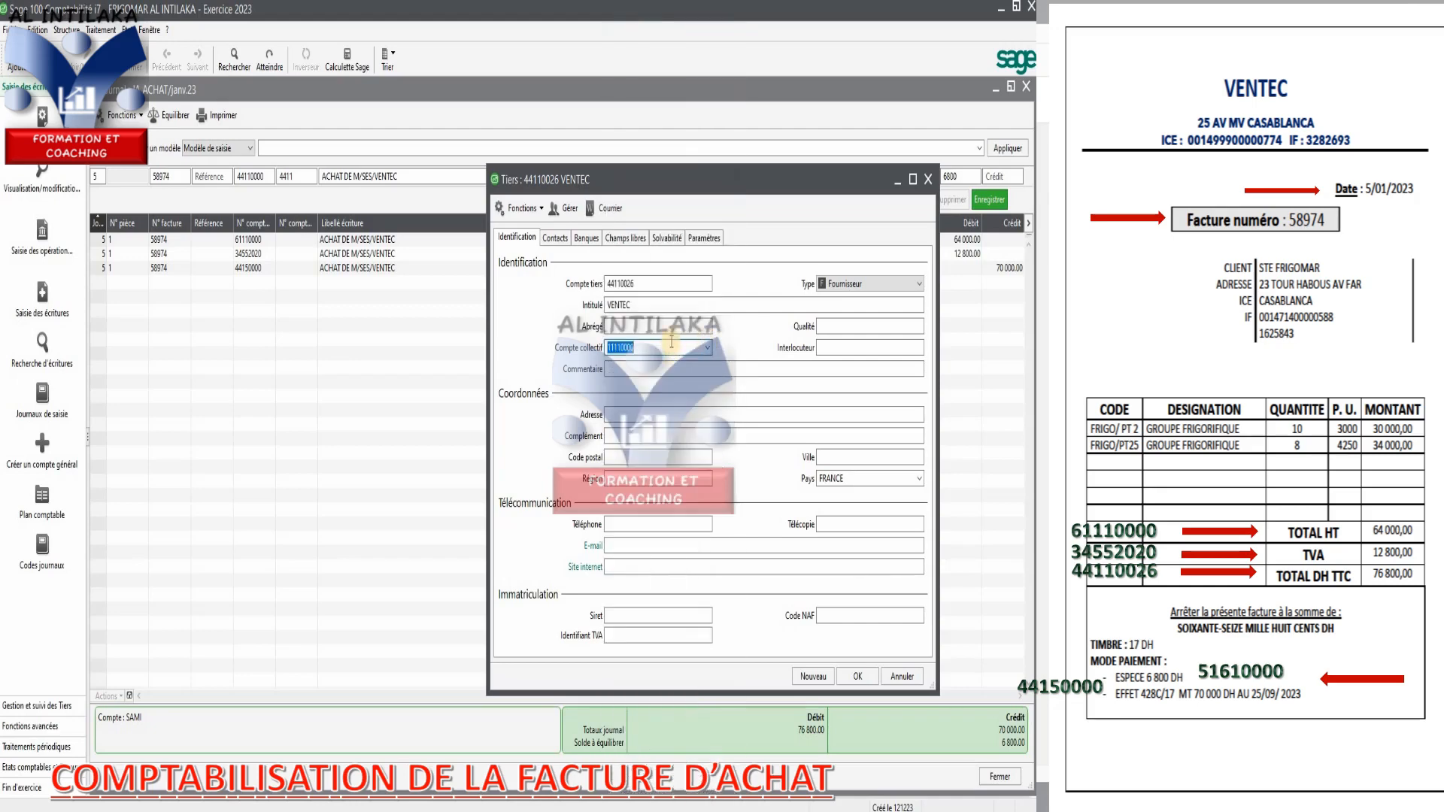
- Set the VENTEC supplier's collective account to 44110000 FRS and save the third-party record
type("44")
left_click(707, 350)
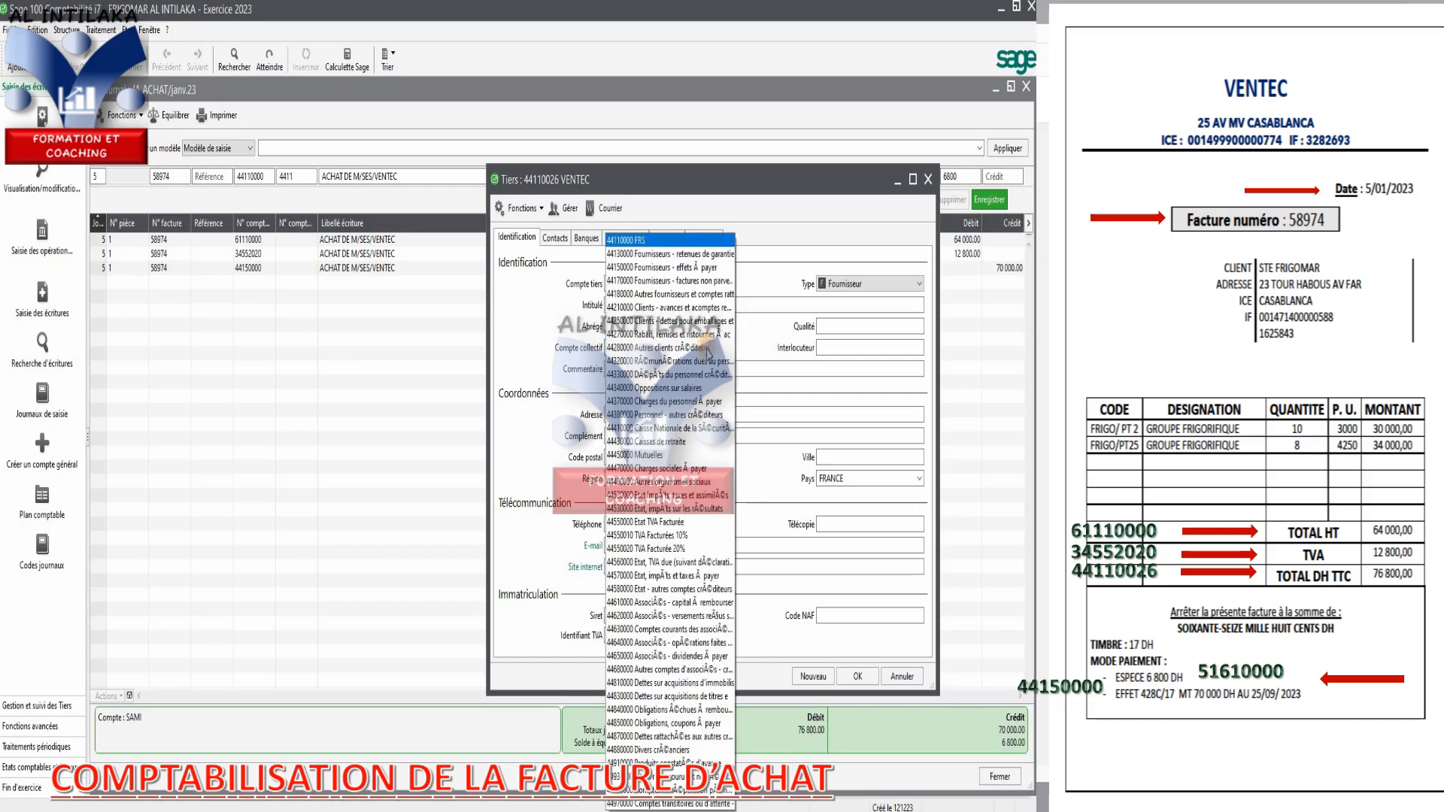
left_click(673, 241)
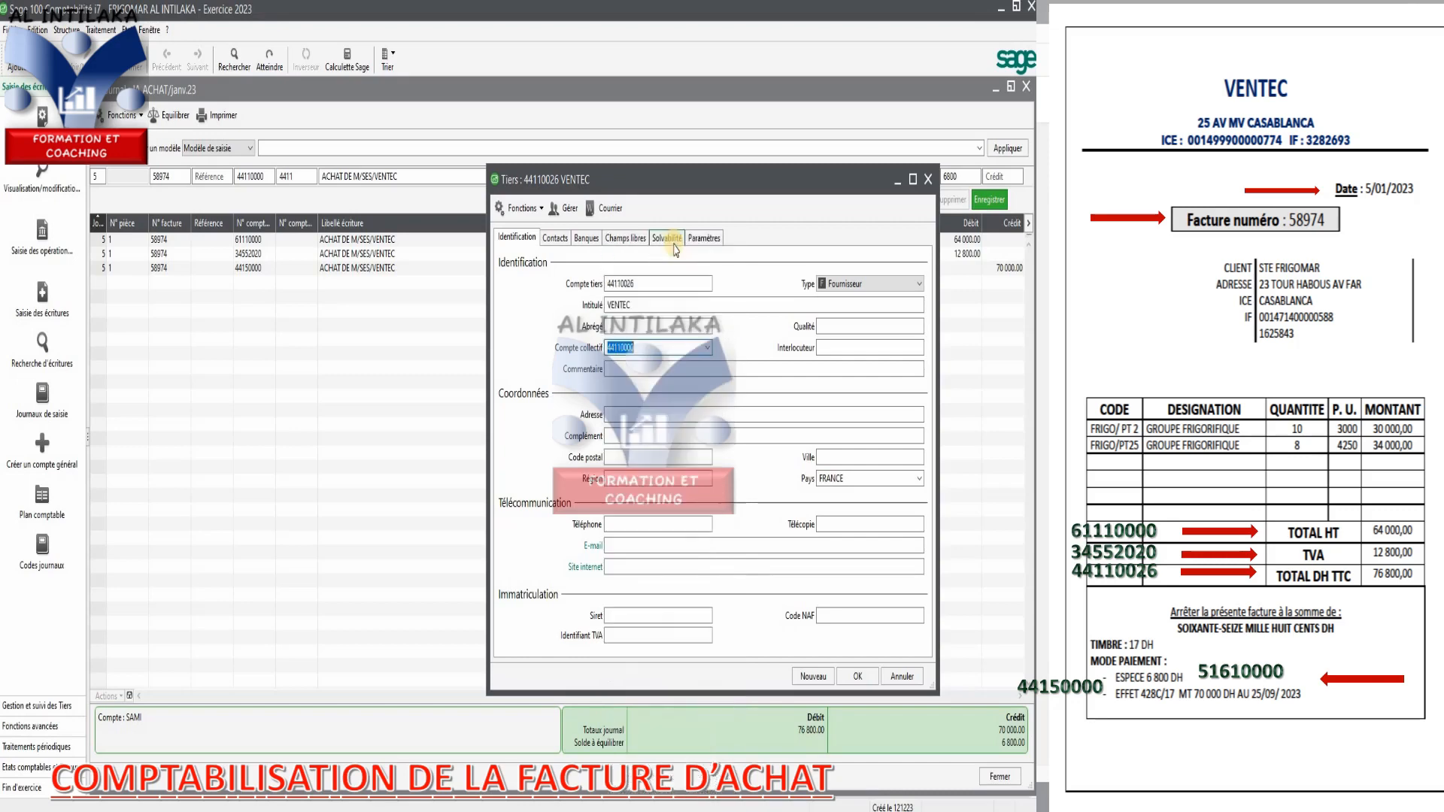
left_click(857, 676)
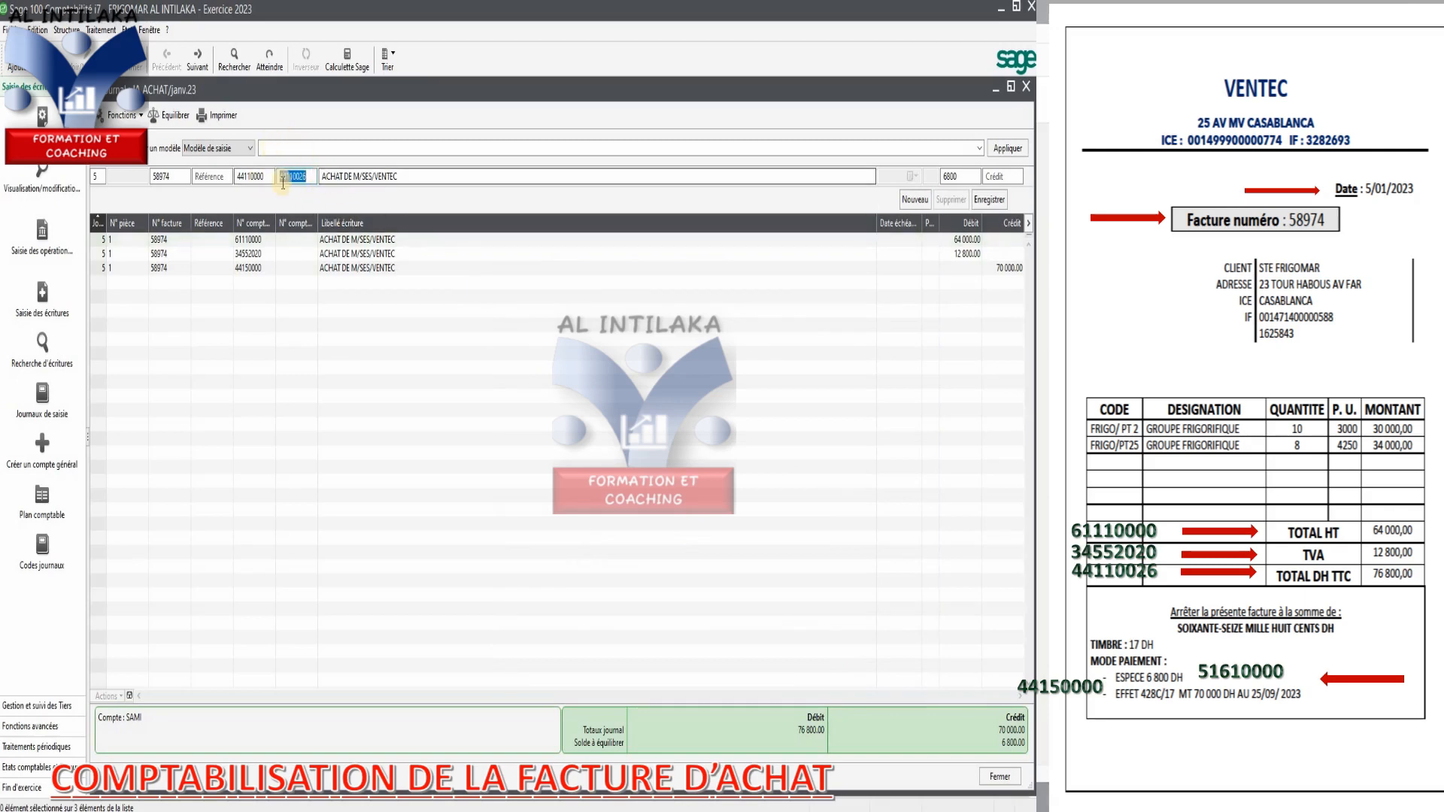
- Record the supplier line with third-party account 44110026, and change its amount to a credit of 6 800
left_click(333, 176)
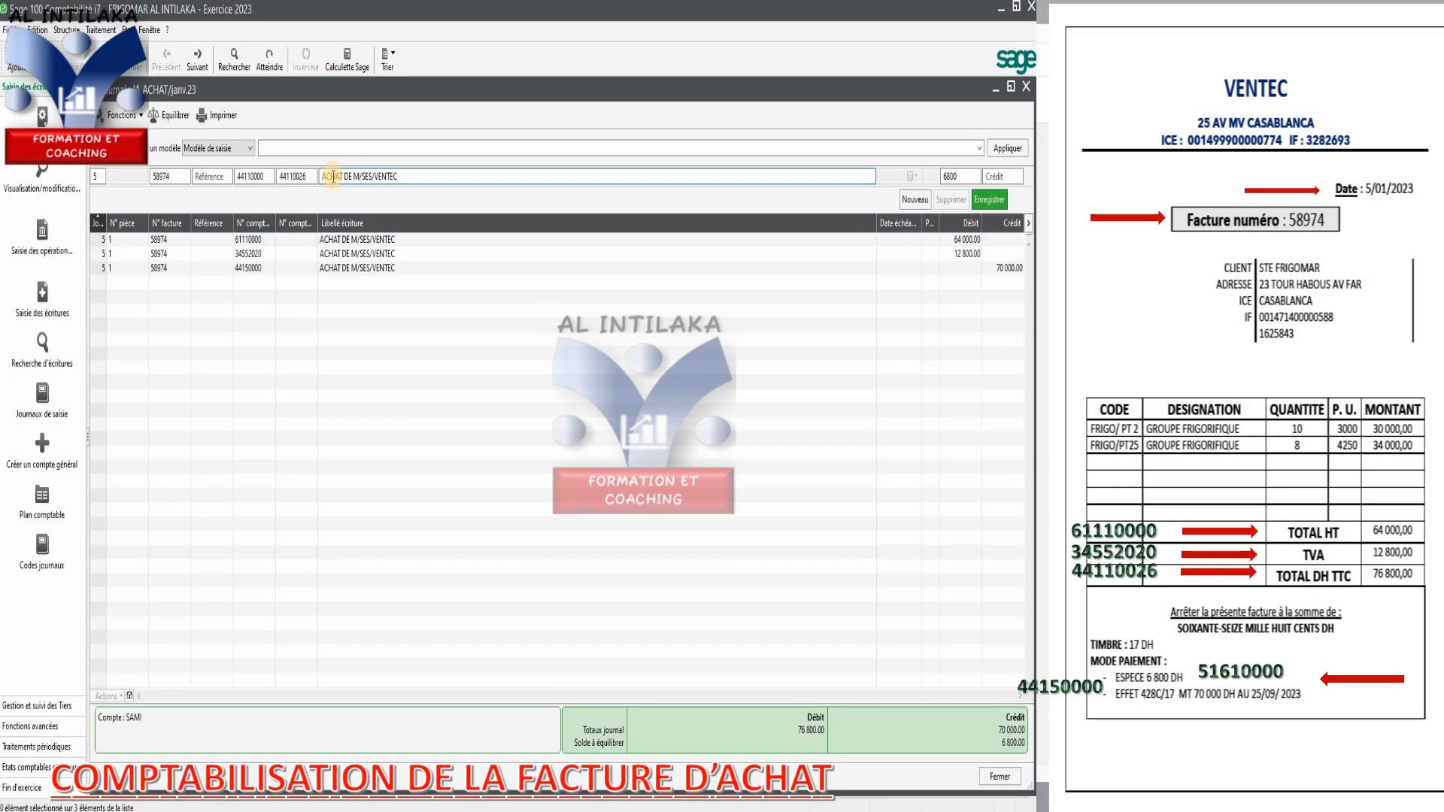
key("Return")
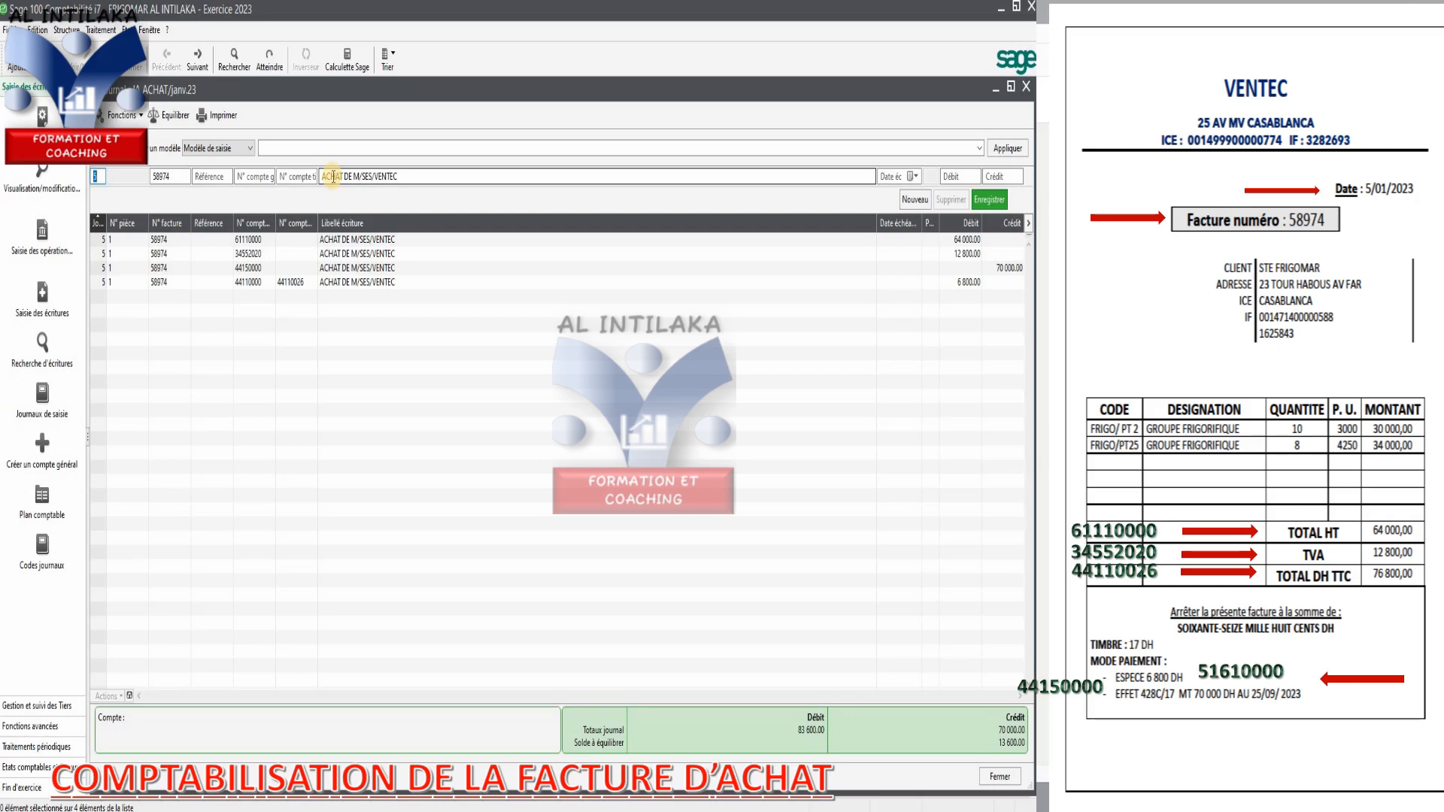
left_click(391, 284)
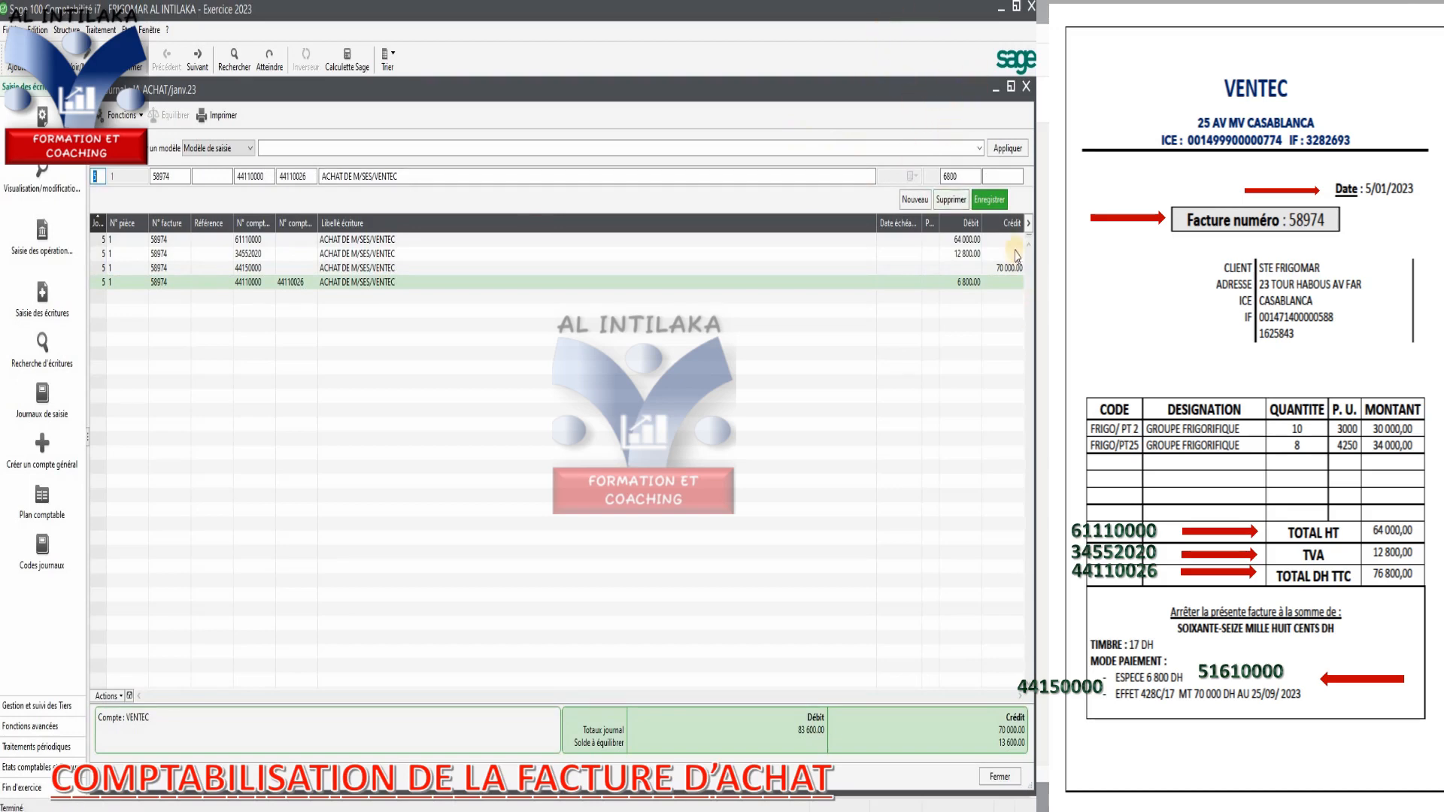
left_click(1002, 175)
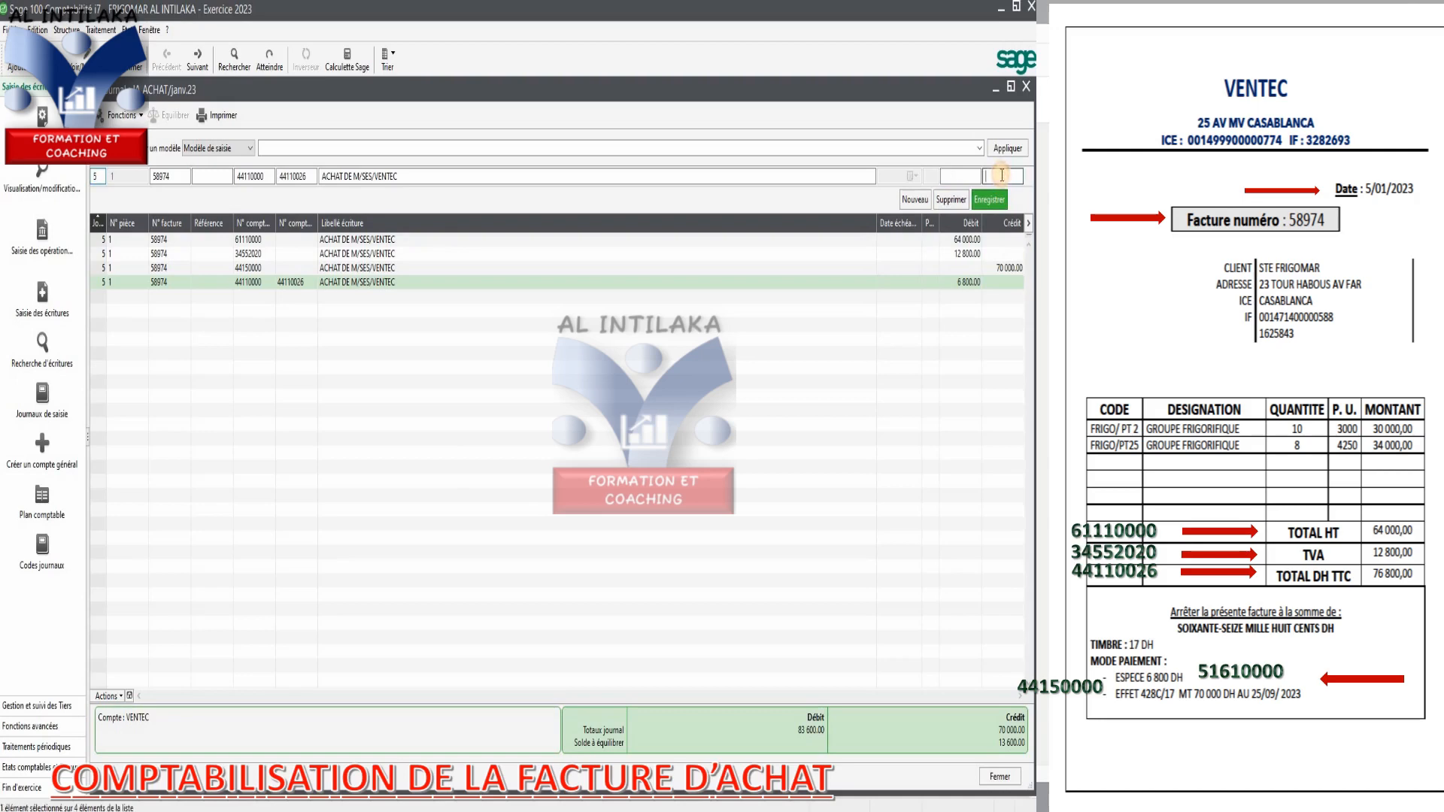
type("6 800")
key("Return")
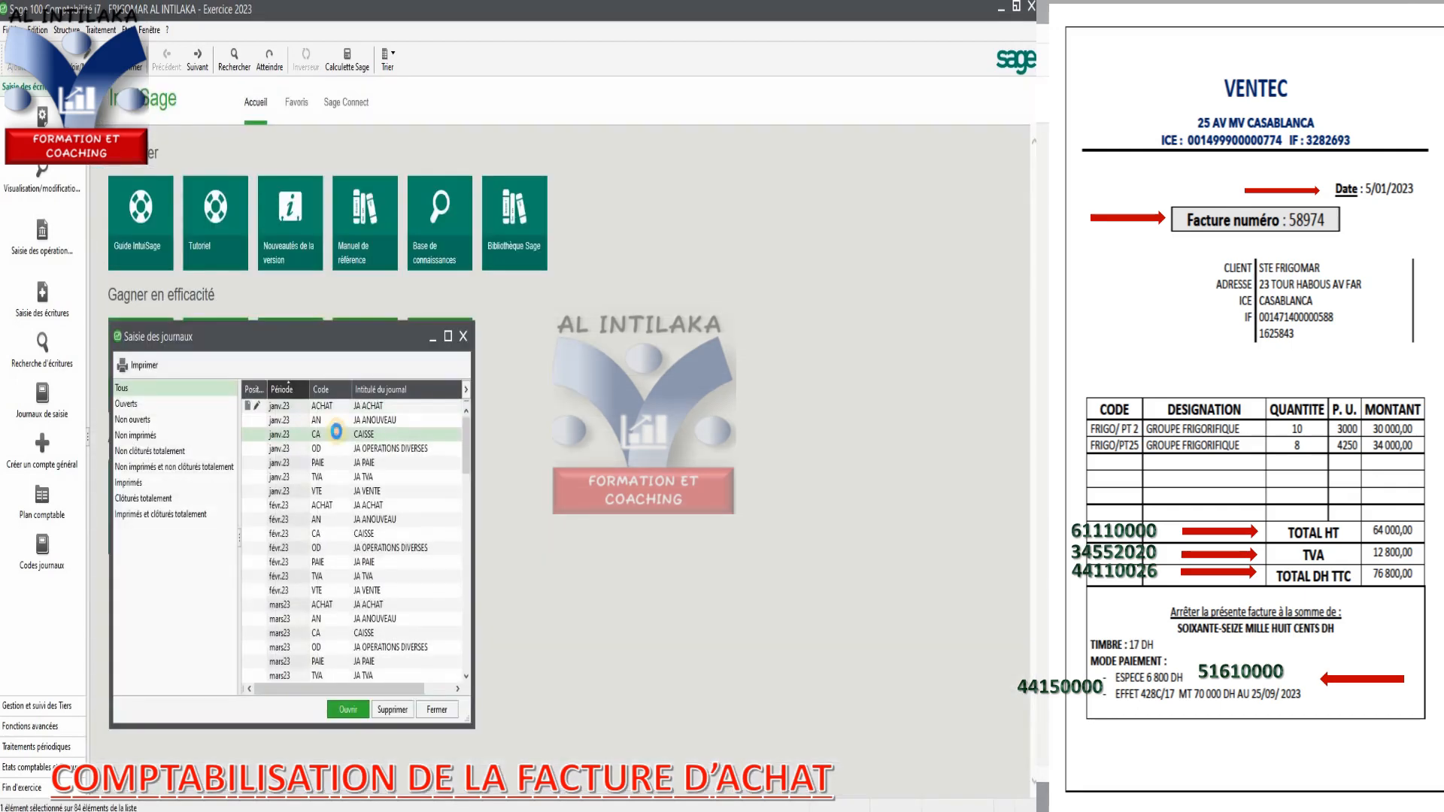
- Open the January 2023 cash journal (CAISSE) and maximise its window
double_click(339, 435)
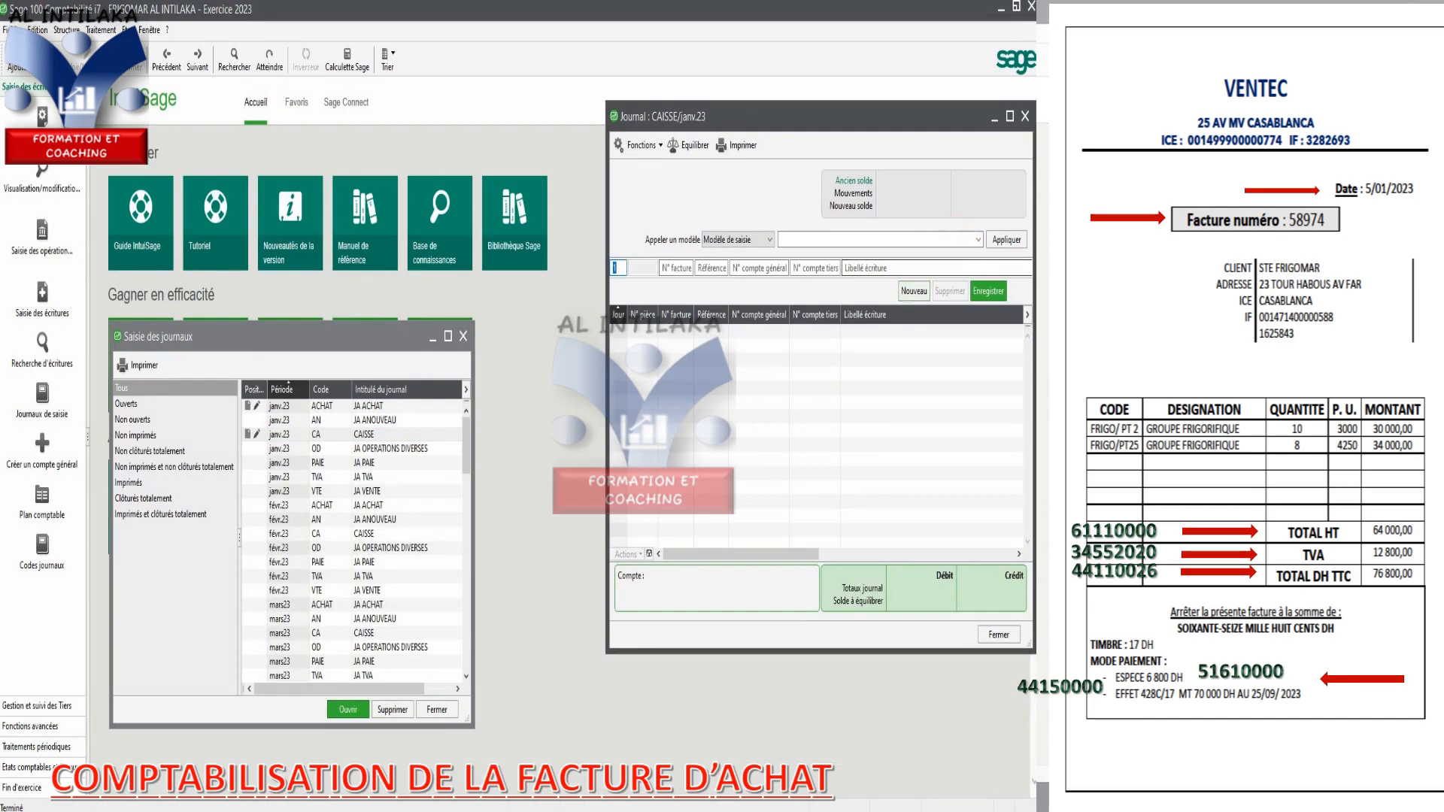
left_click(1010, 117)
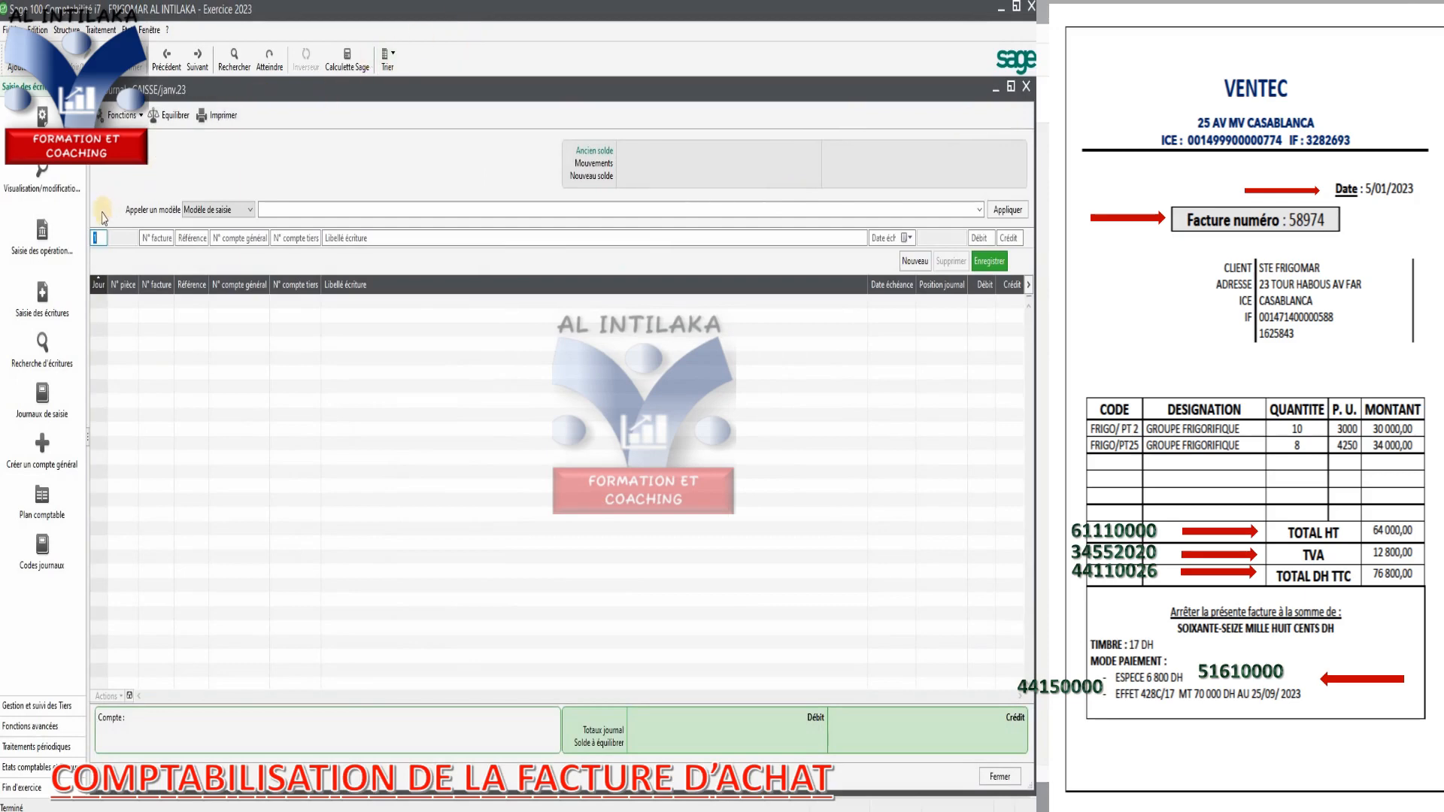
- Start a cash journal line for day 5 with invoice number 58974 and general account 44110000
left_click(102, 239)
left_click(167, 238)
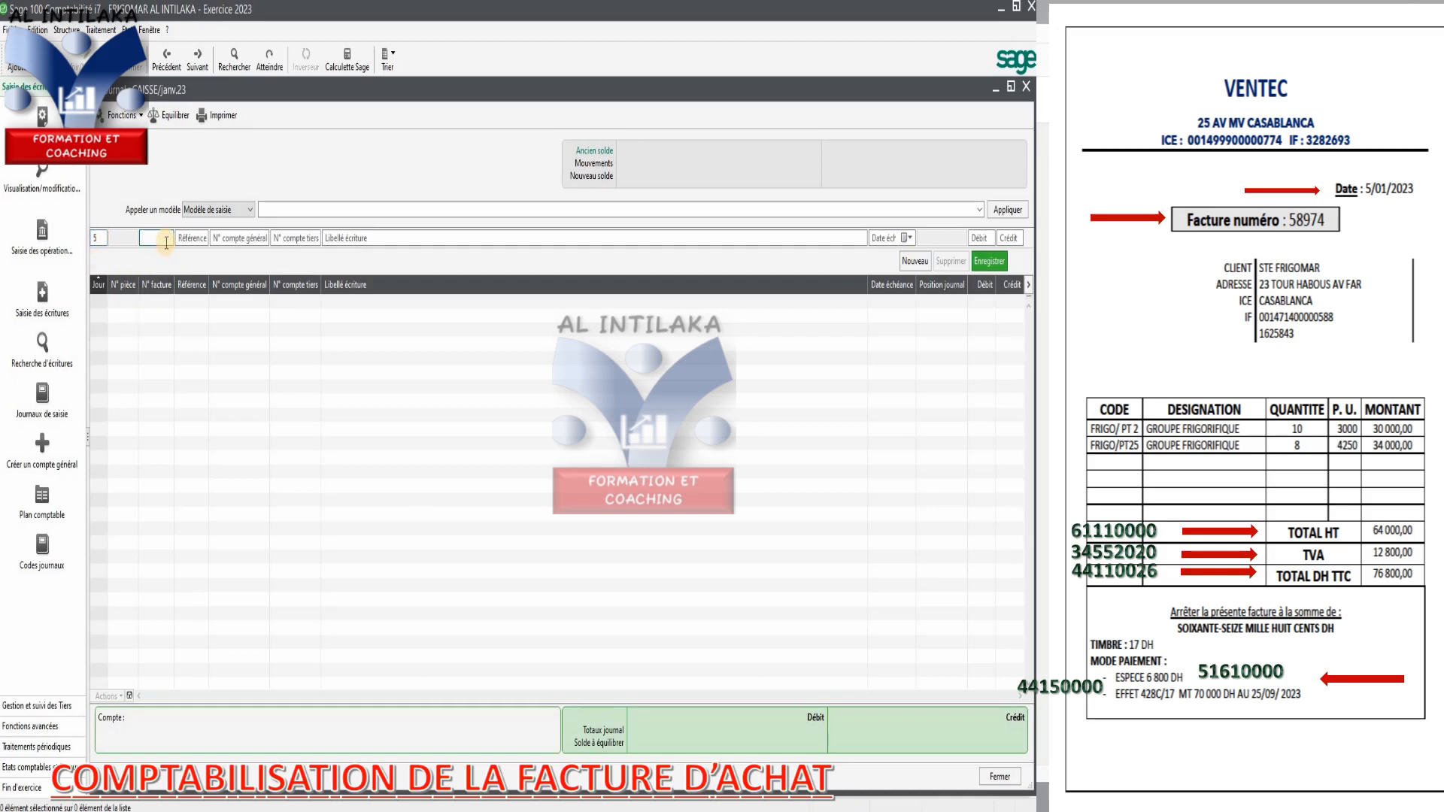
type("58974")
left_click(225, 238)
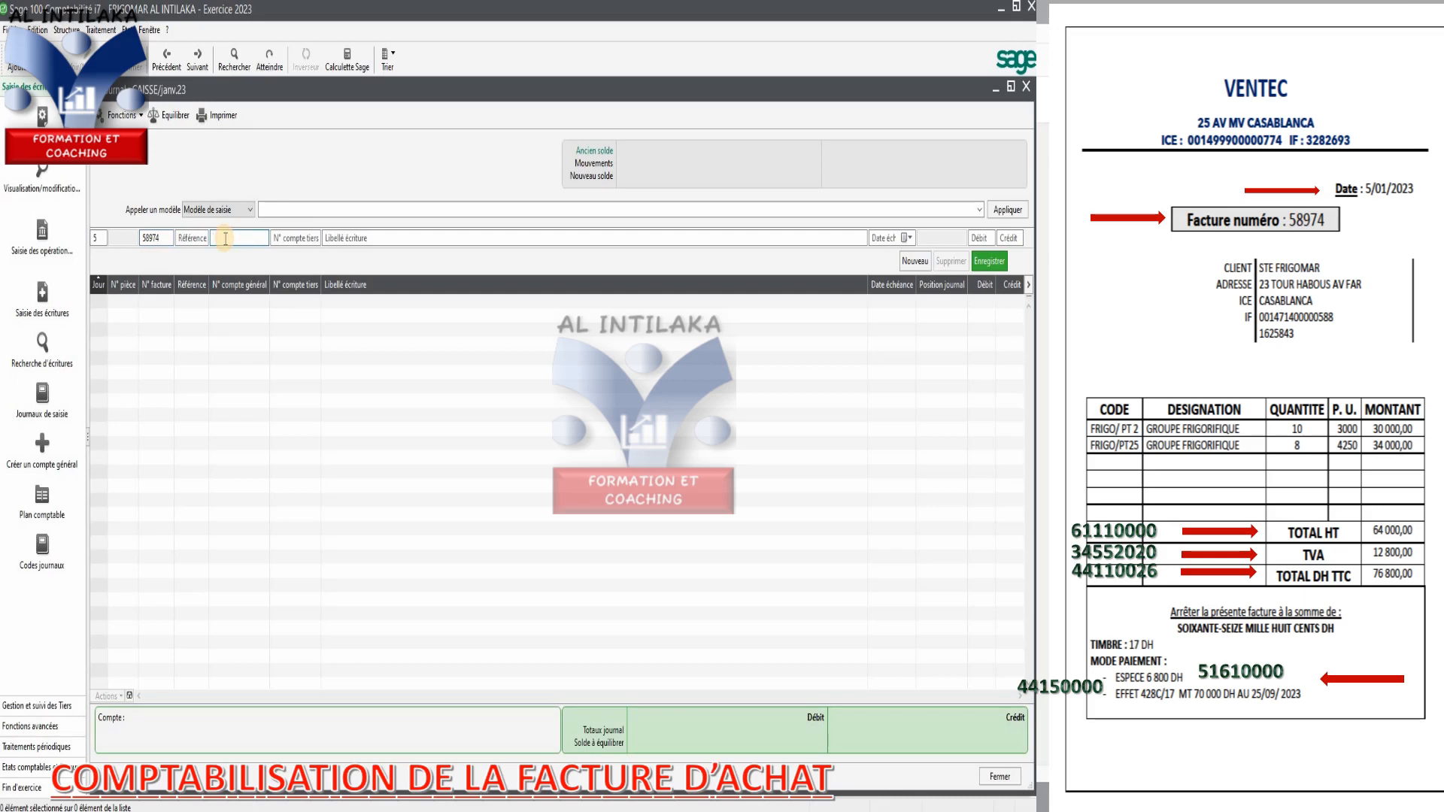
type("44110000")
key("Tab")
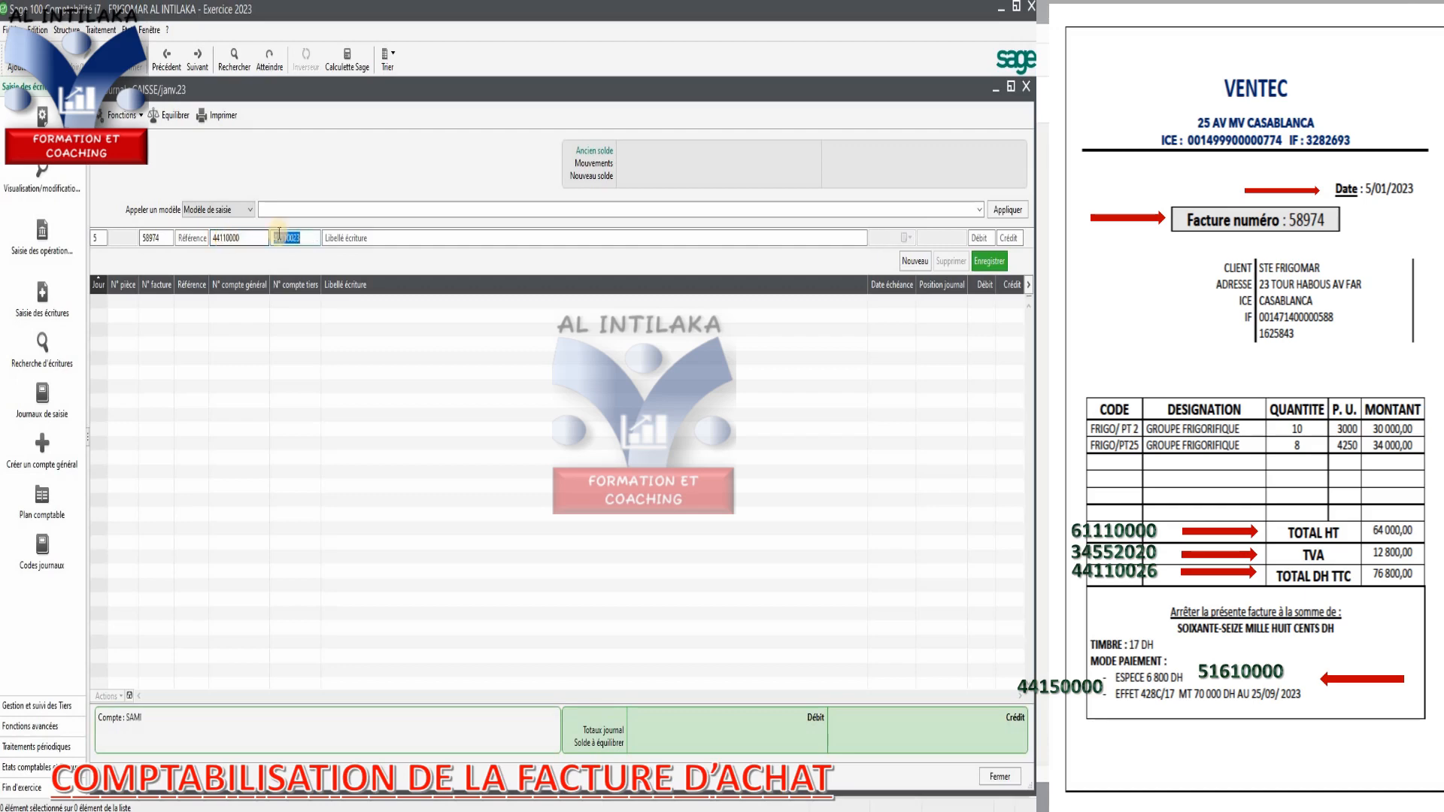
- Replace the line's suggested third-party account with VENTEC (44110026) from the third-party selection
left_click(303, 240)
key("BackSpace")
key("BackSpace")
key("BackSpace")
key("BackSpace")
key("BackSpace")
key("BackSpace")
key("BackSpace")
key("BackSpace")
type("4411")
key("Tab")
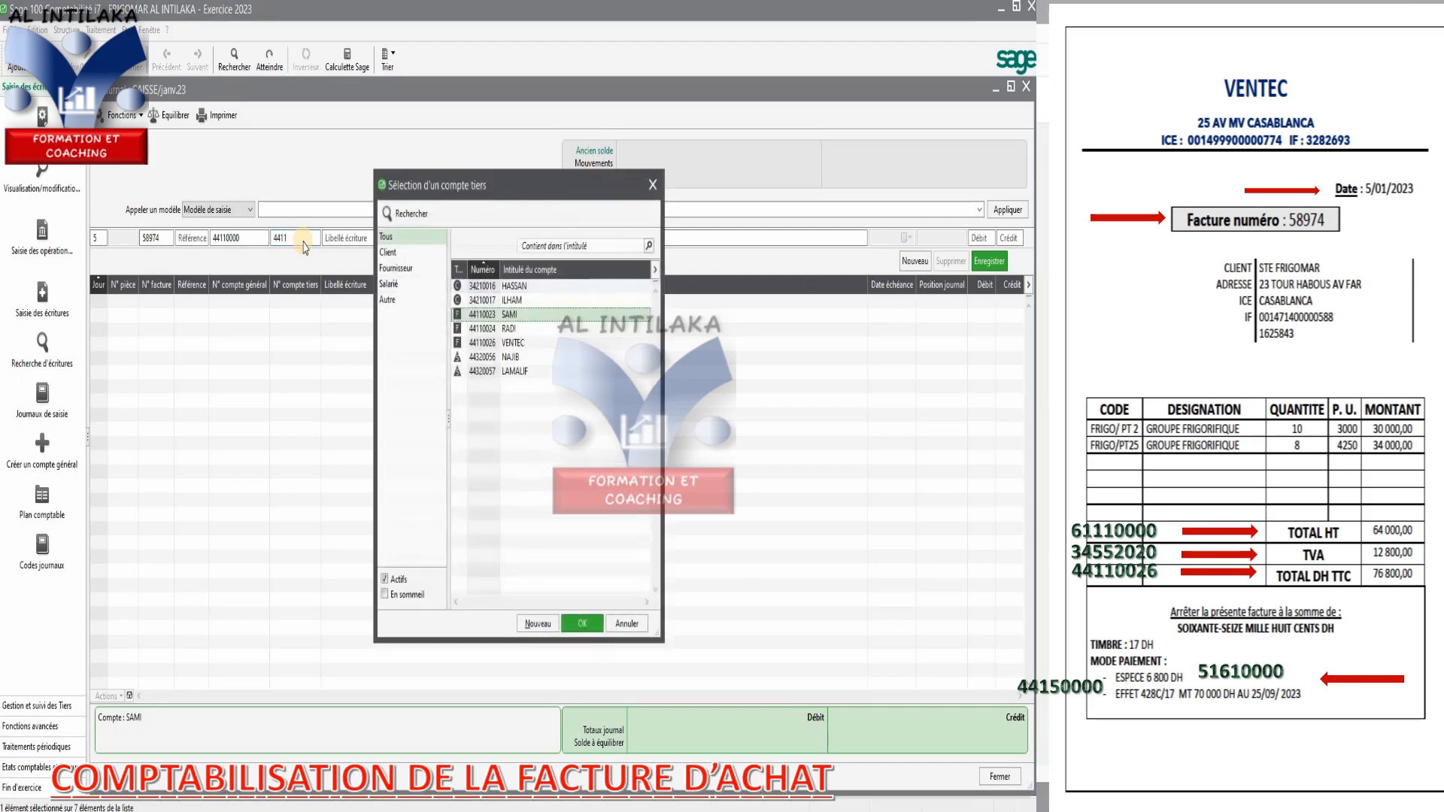
double_click(519, 345)
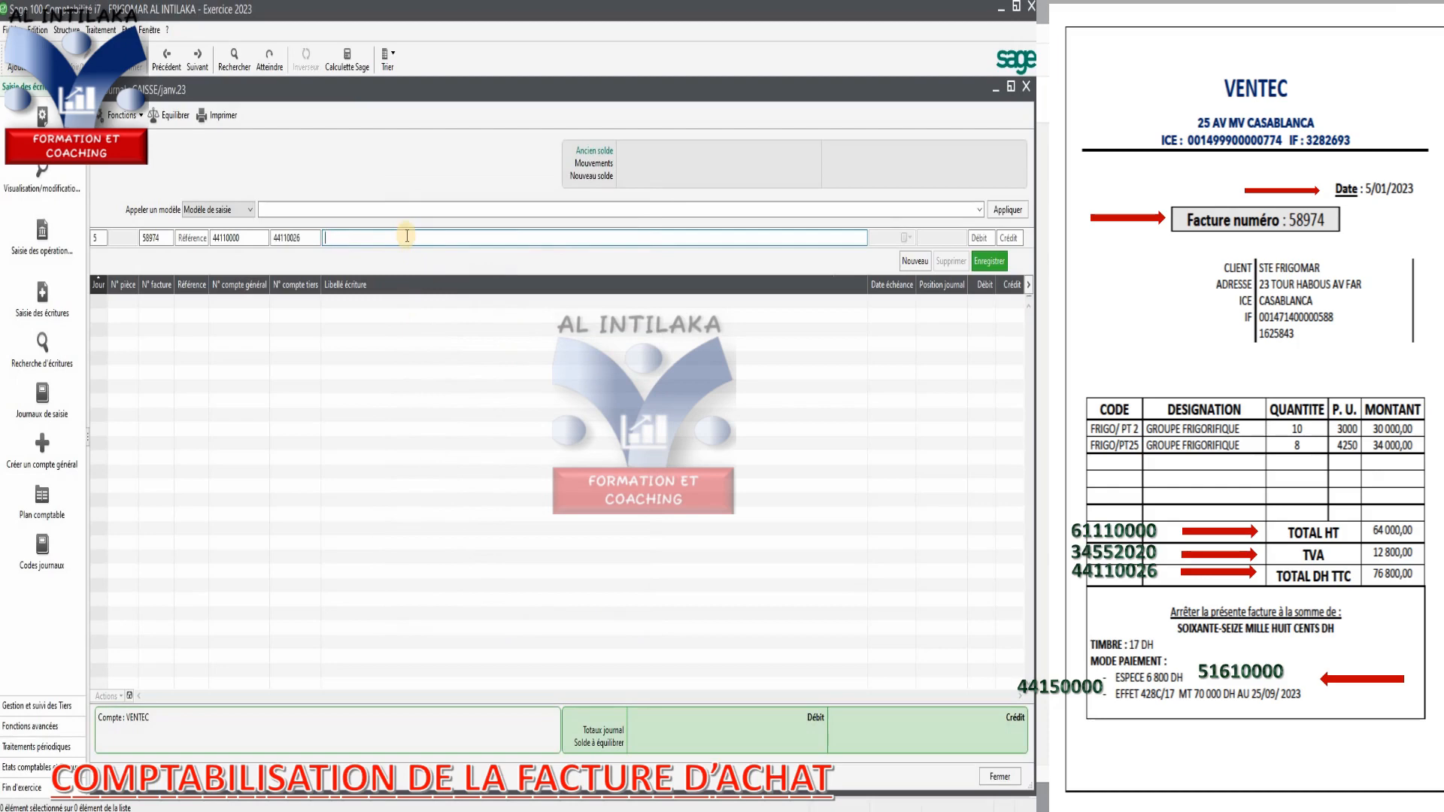
- Label the line PC N°25/VENTEC, enter a debit of 6 800, and record it
type("PC N°25/")
type("VENTEC")
left_click(981, 236)
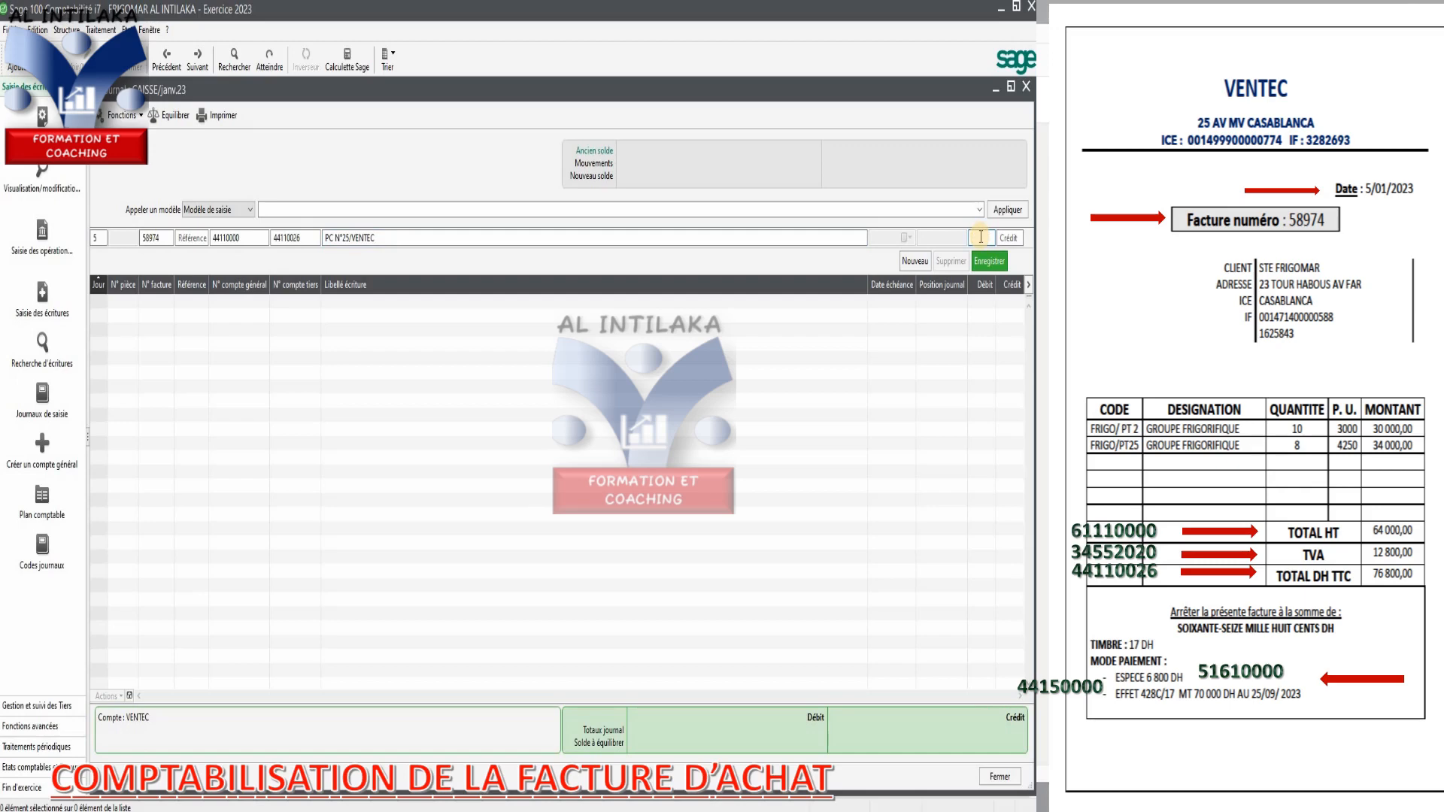
type("6 800")
key("Return")
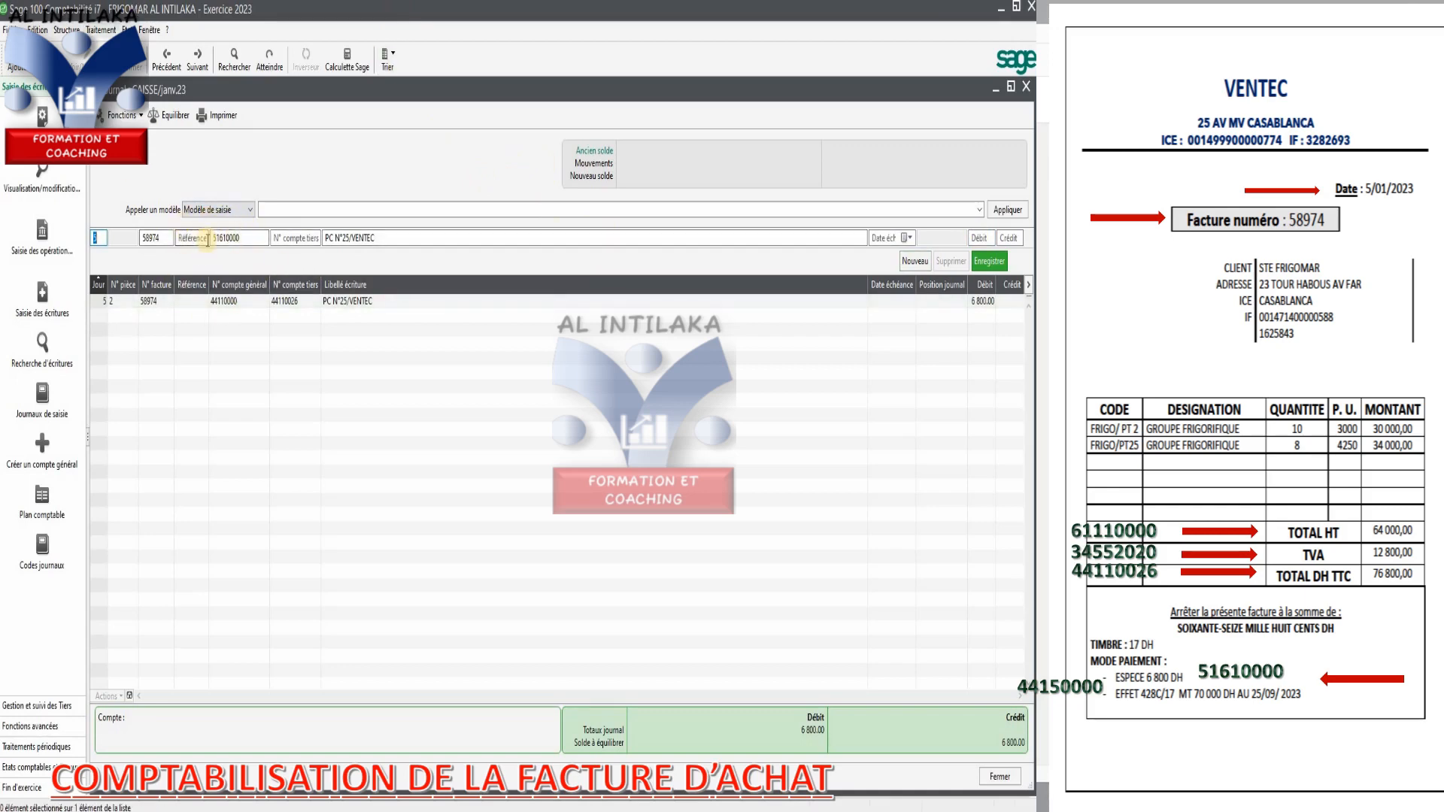
- Record the balancing cash line on account 51610000 with a credit of 6 800
left_click(176, 116)
left_click(1007, 210)
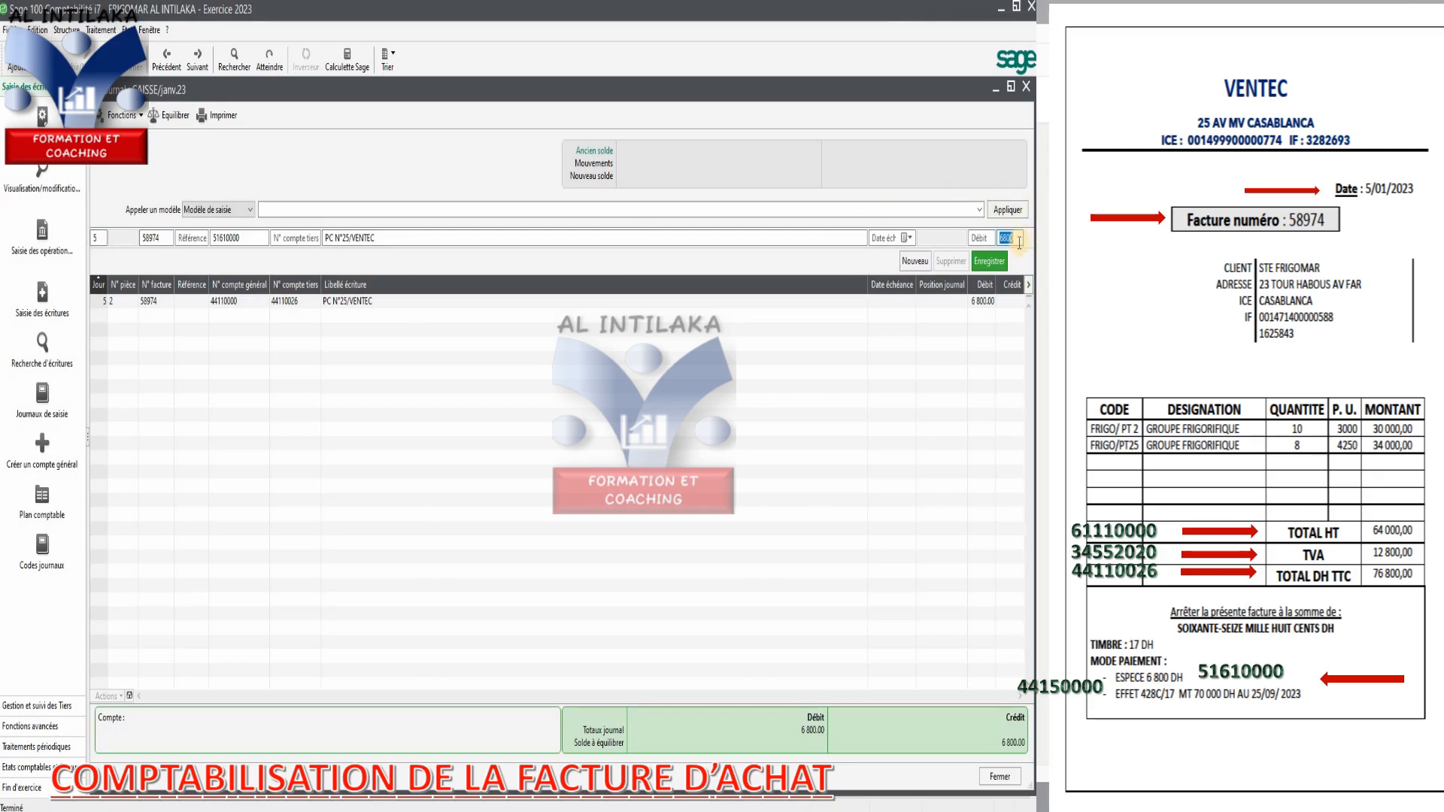
key("Return")
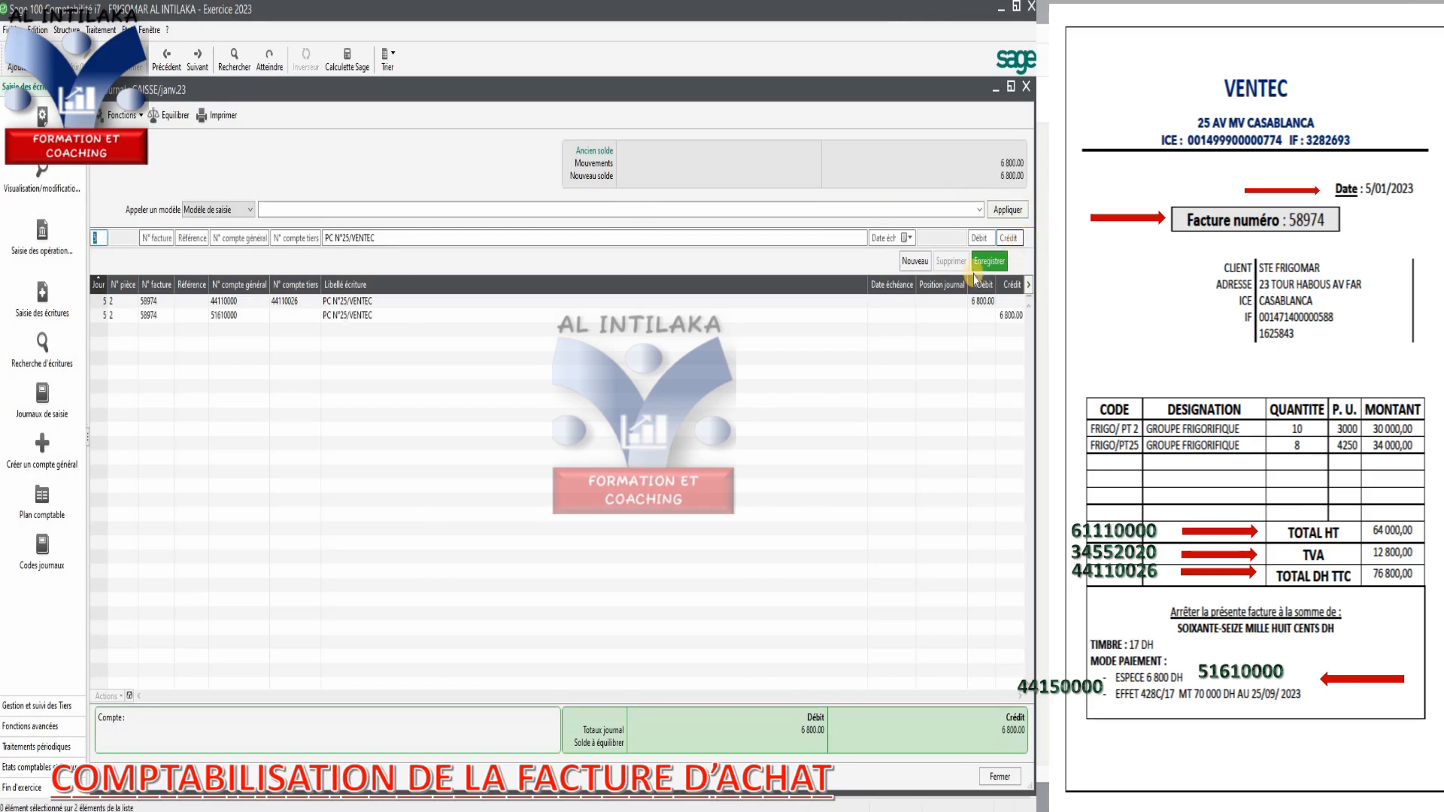
- Close the cash journal and the journal list, then close the FRIGOMAR AL INTILAKA accounting file
left_click(1028, 88)
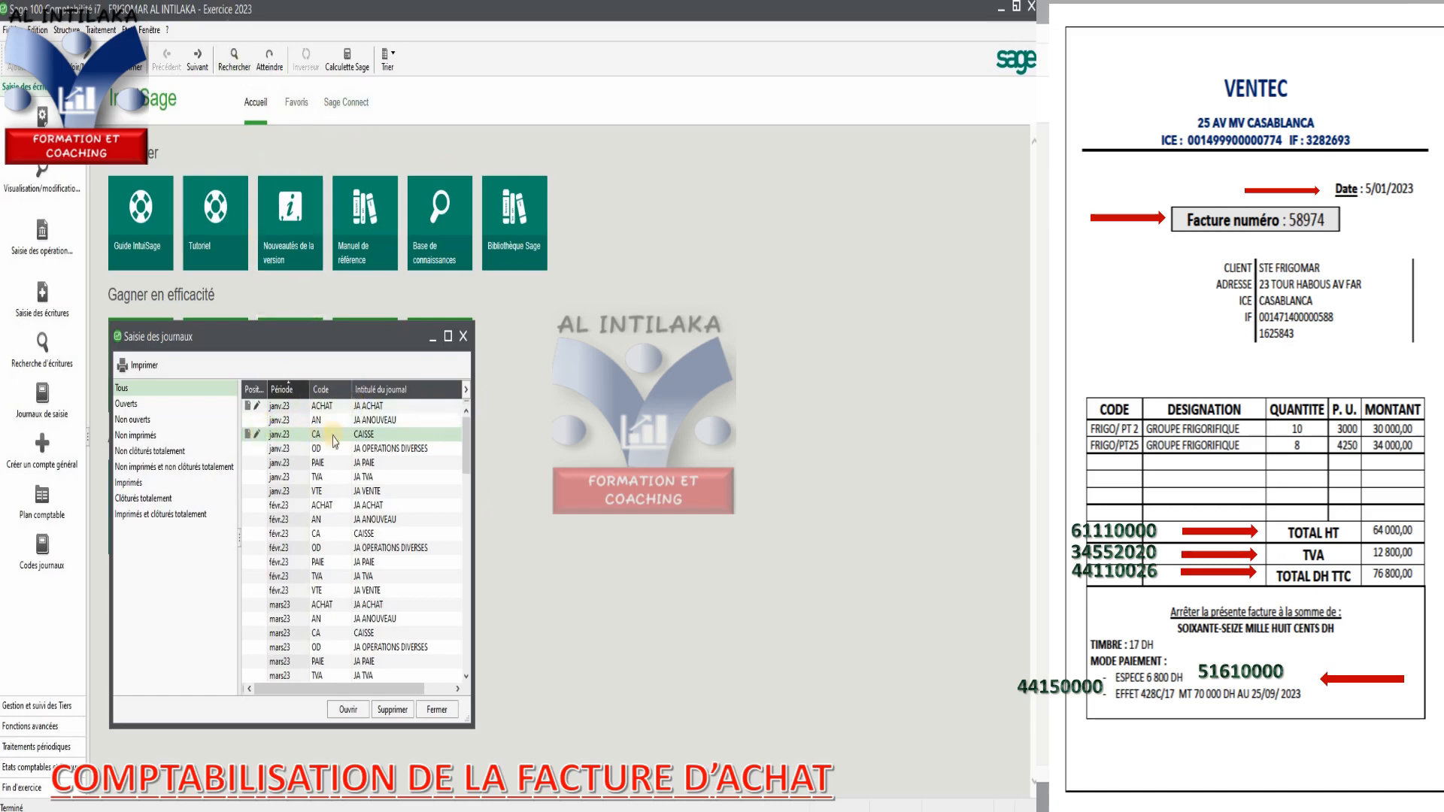
left_click(464, 337)
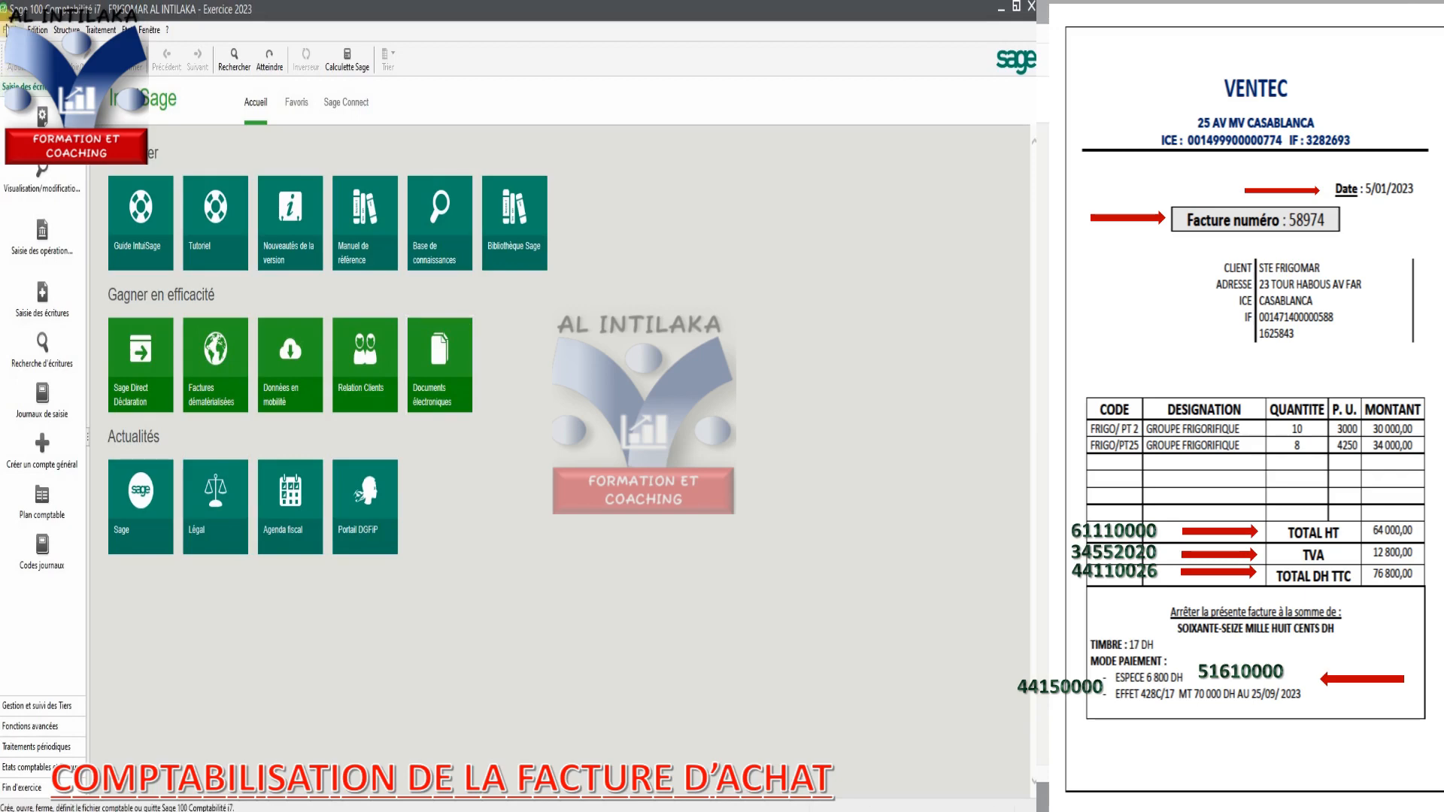
left_click(7, 30)
left_click(30, 106)
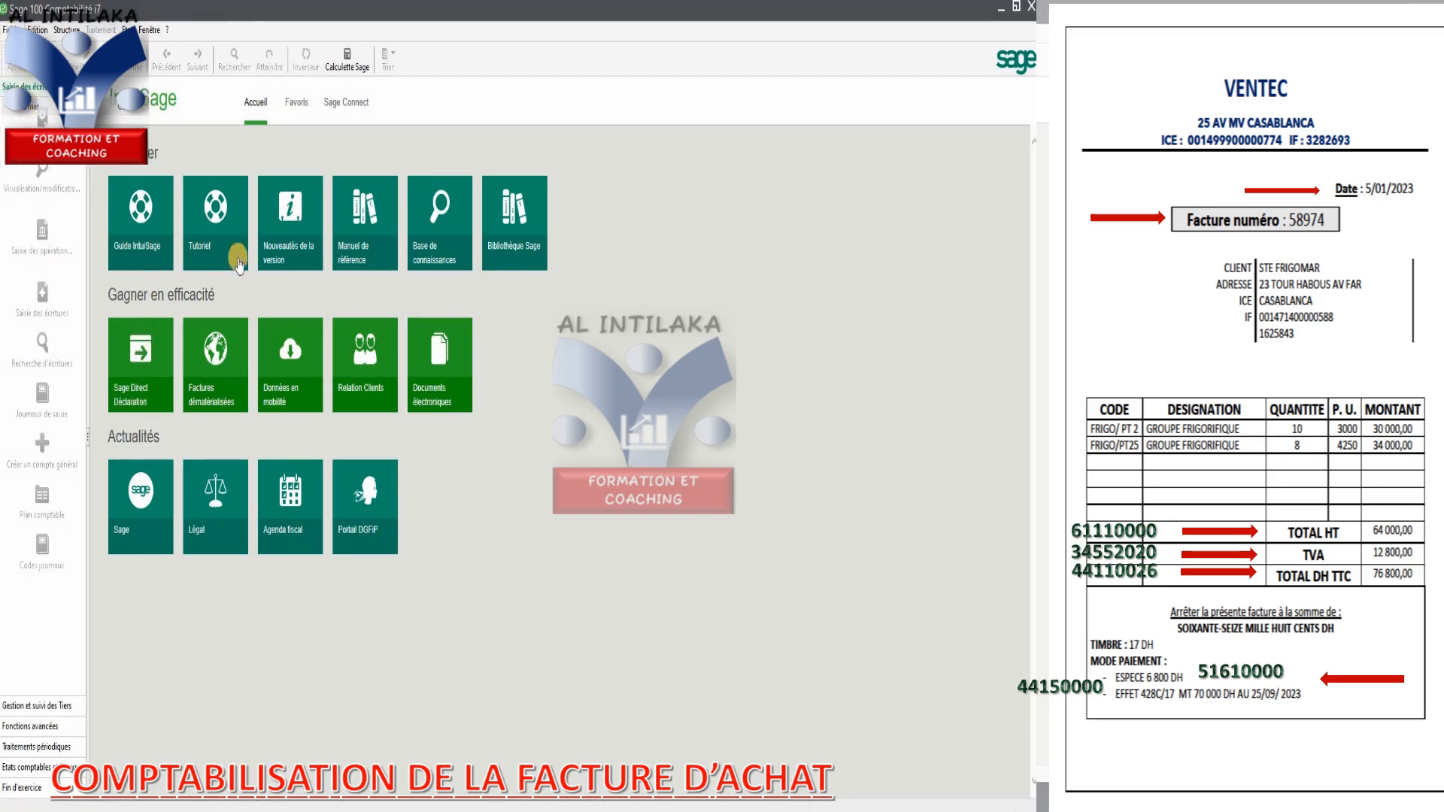
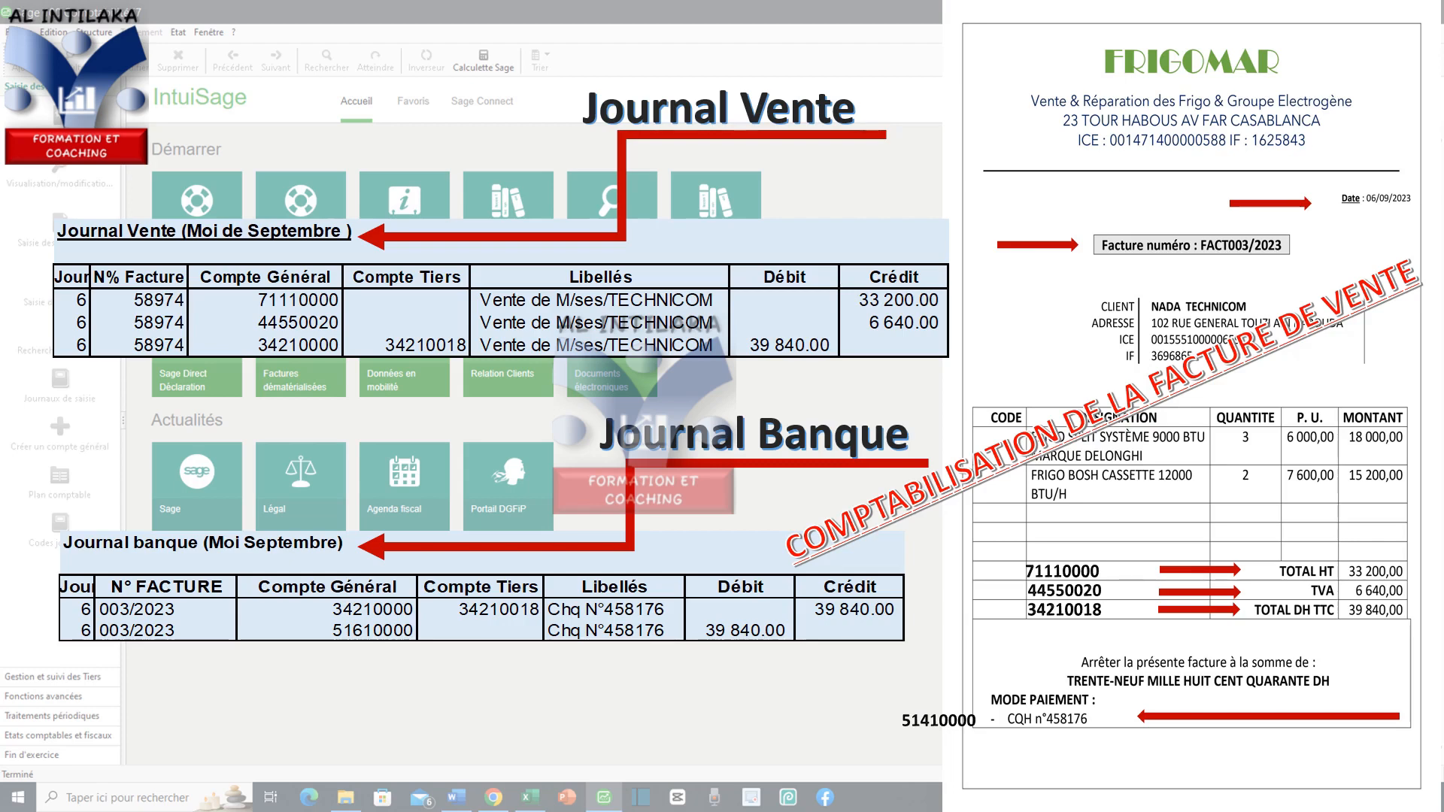
left_click_drag(257, 348, 953, 346)
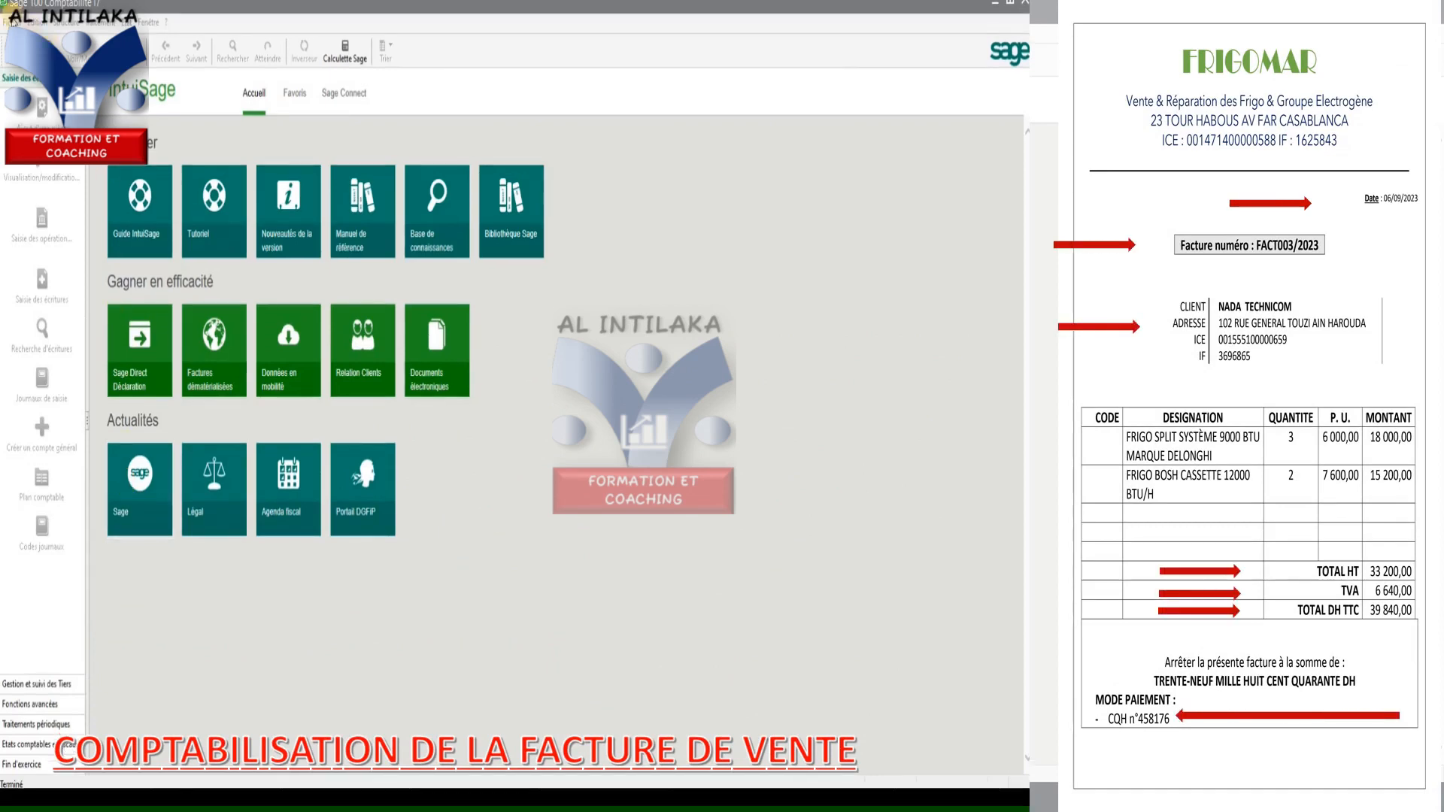
- Open the FRIGOMAR AL INTILAKA accounting file as Administrator, leaving the password blank
left_click(6, 22)
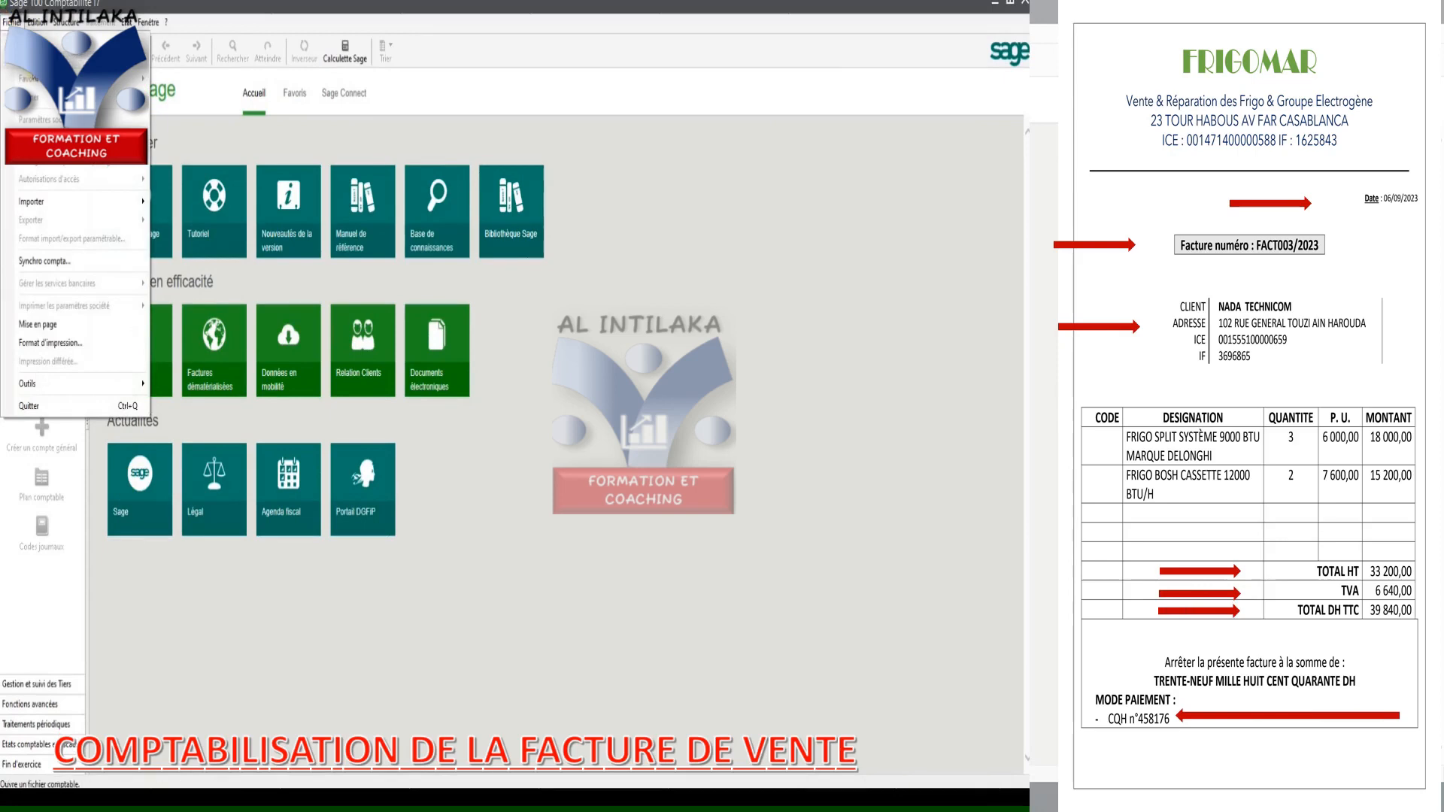
left_click(34, 42)
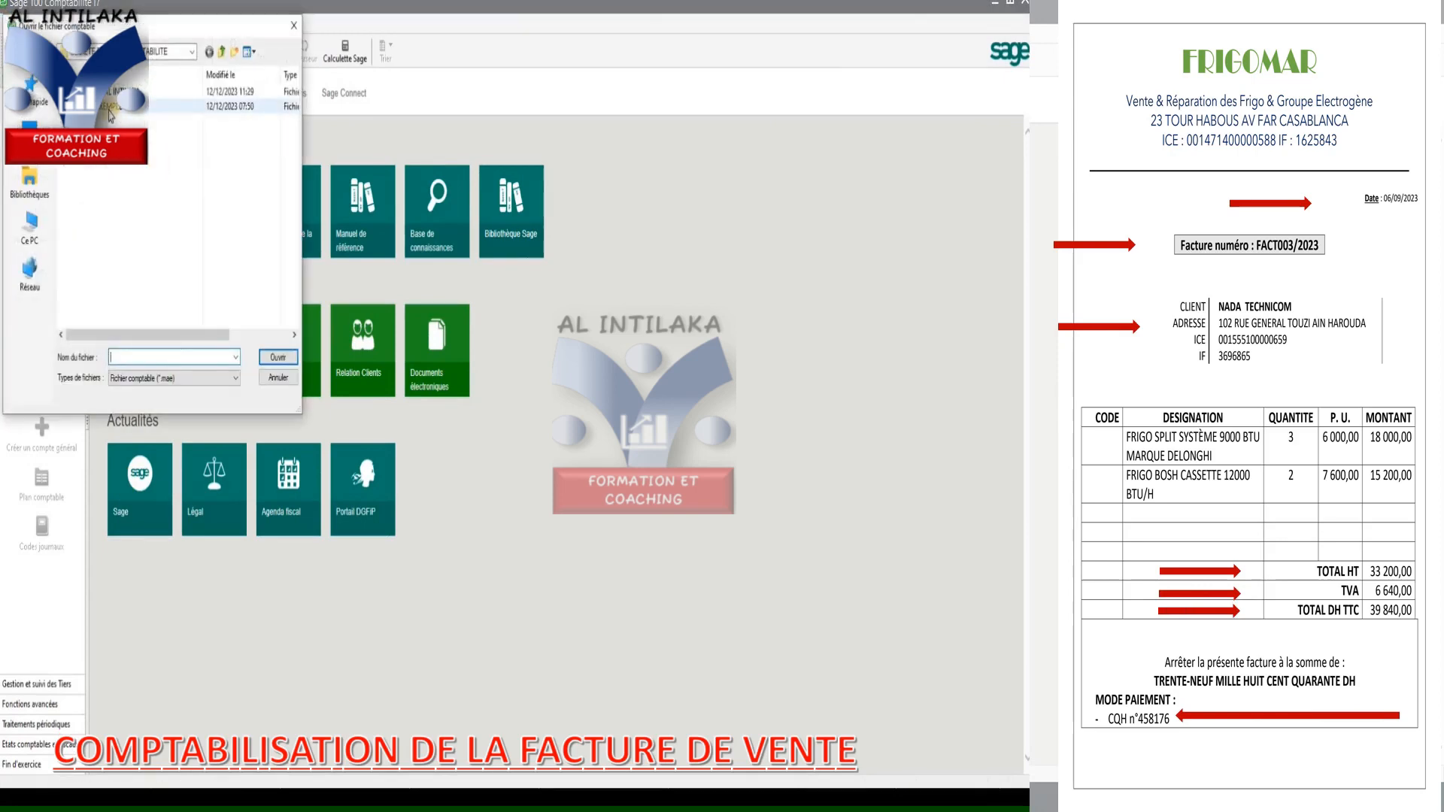
double_click(114, 91)
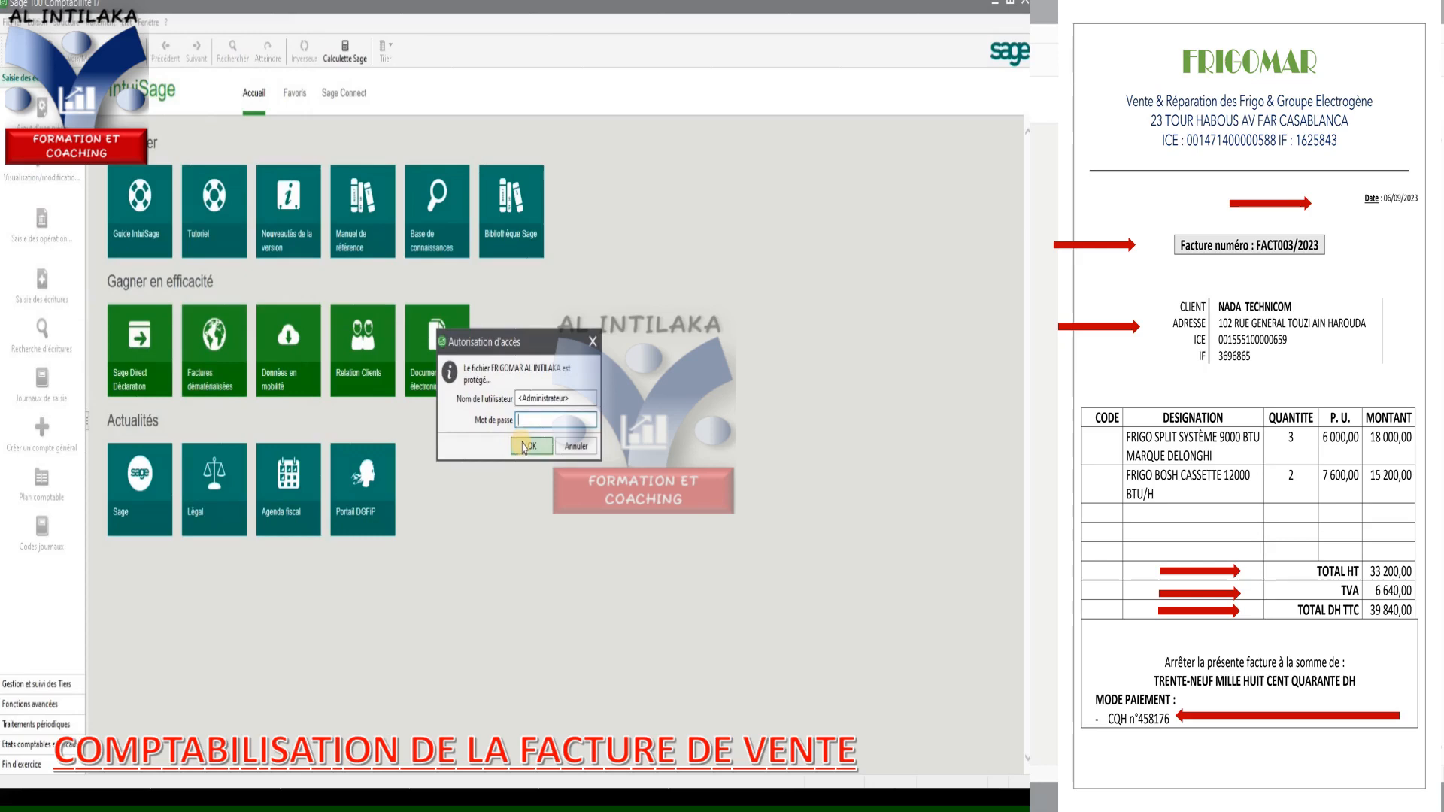
left_click(523, 447)
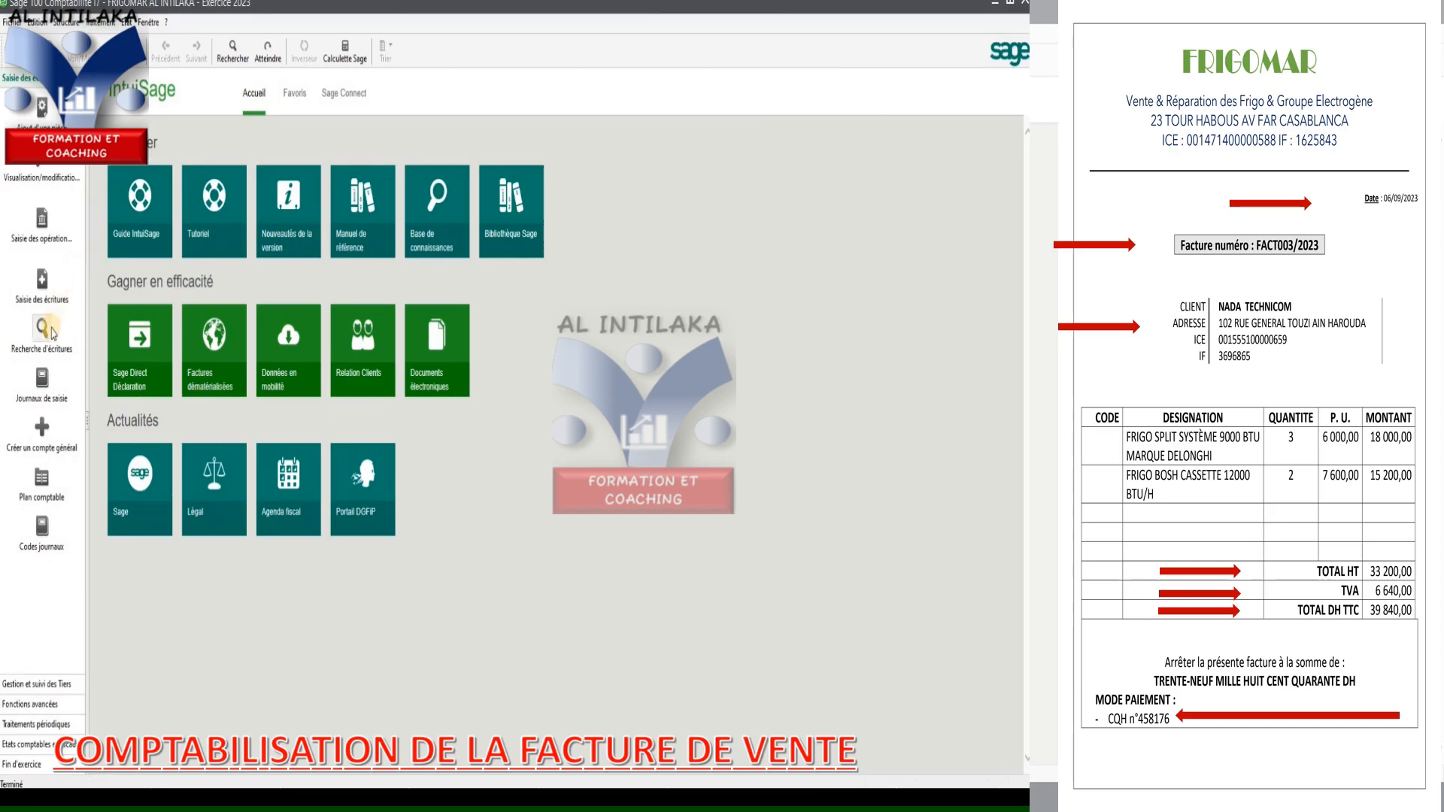
- Open the September 2023 sales journal (VTE, JA VENTE) from the journal list
left_click(39, 386)
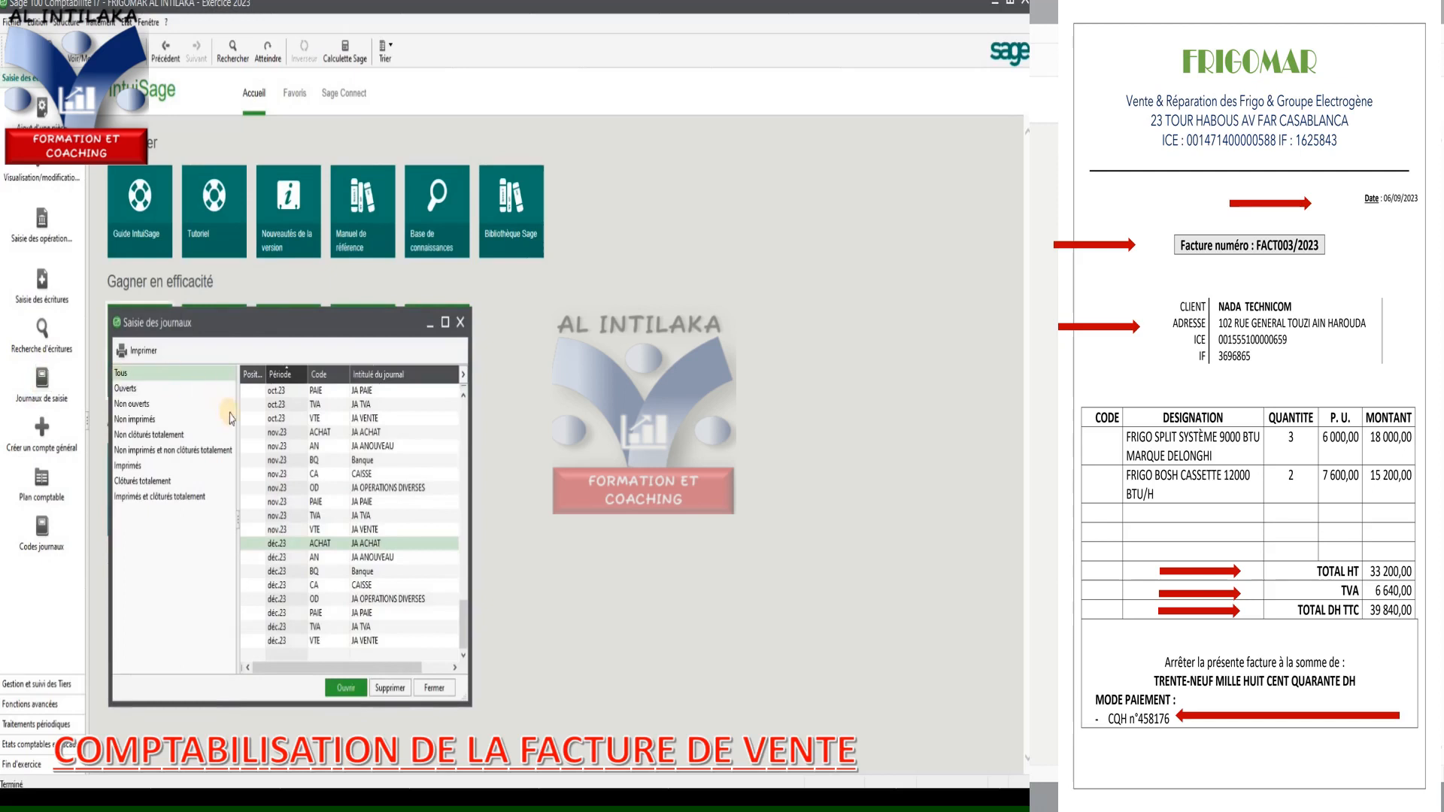
scroll(313, 451, "up", 15)
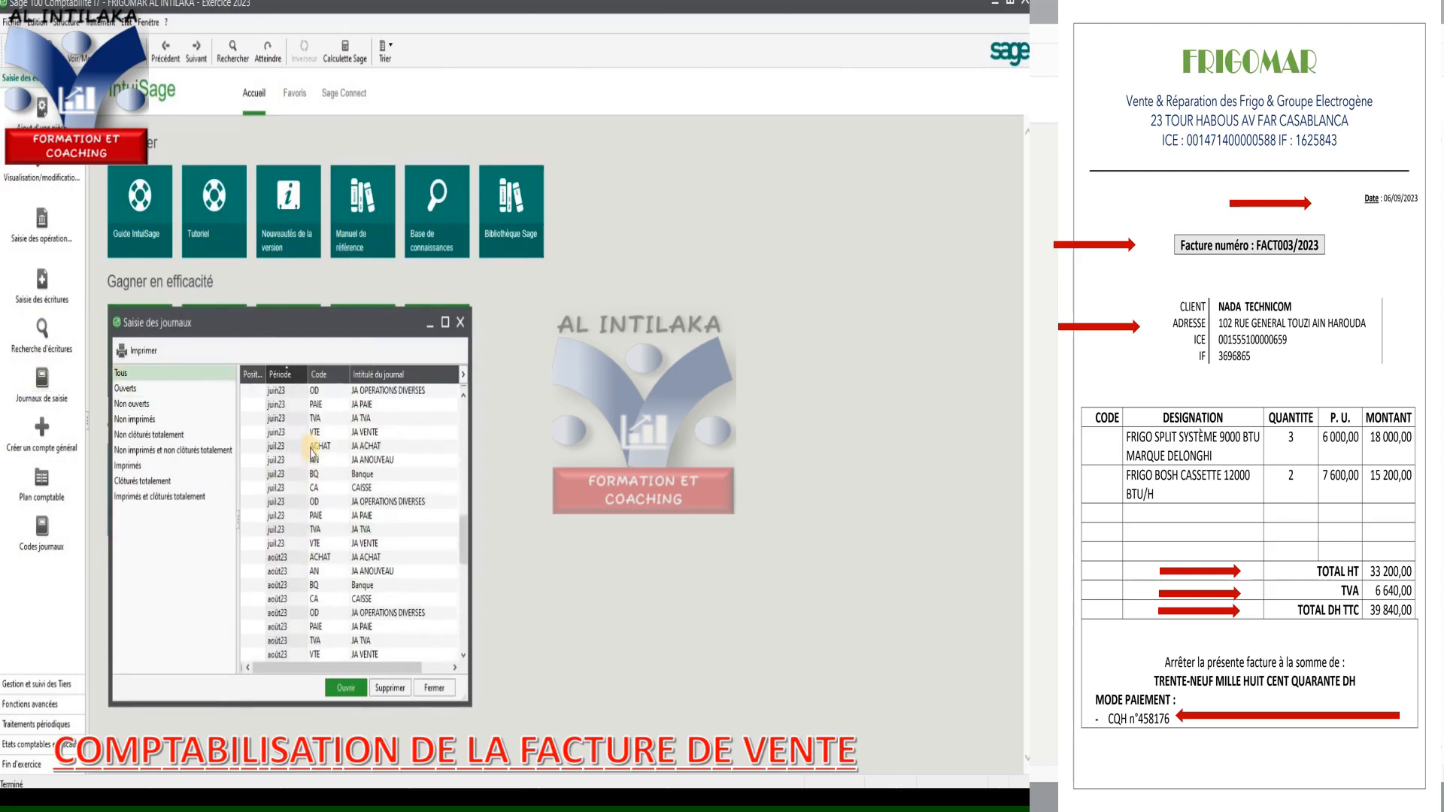
scroll(312, 451, "up", 10)
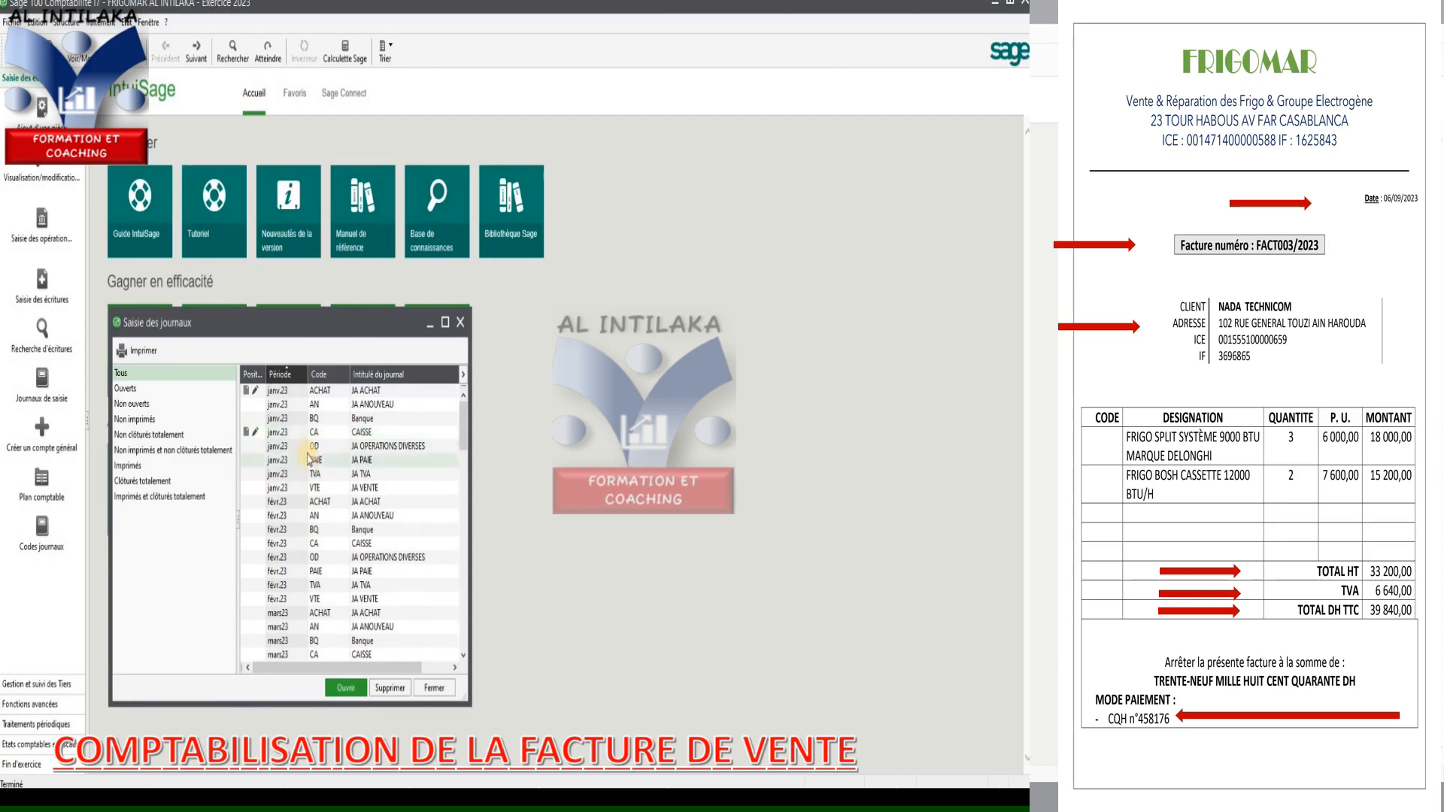
scroll(309, 460, "down", 20)
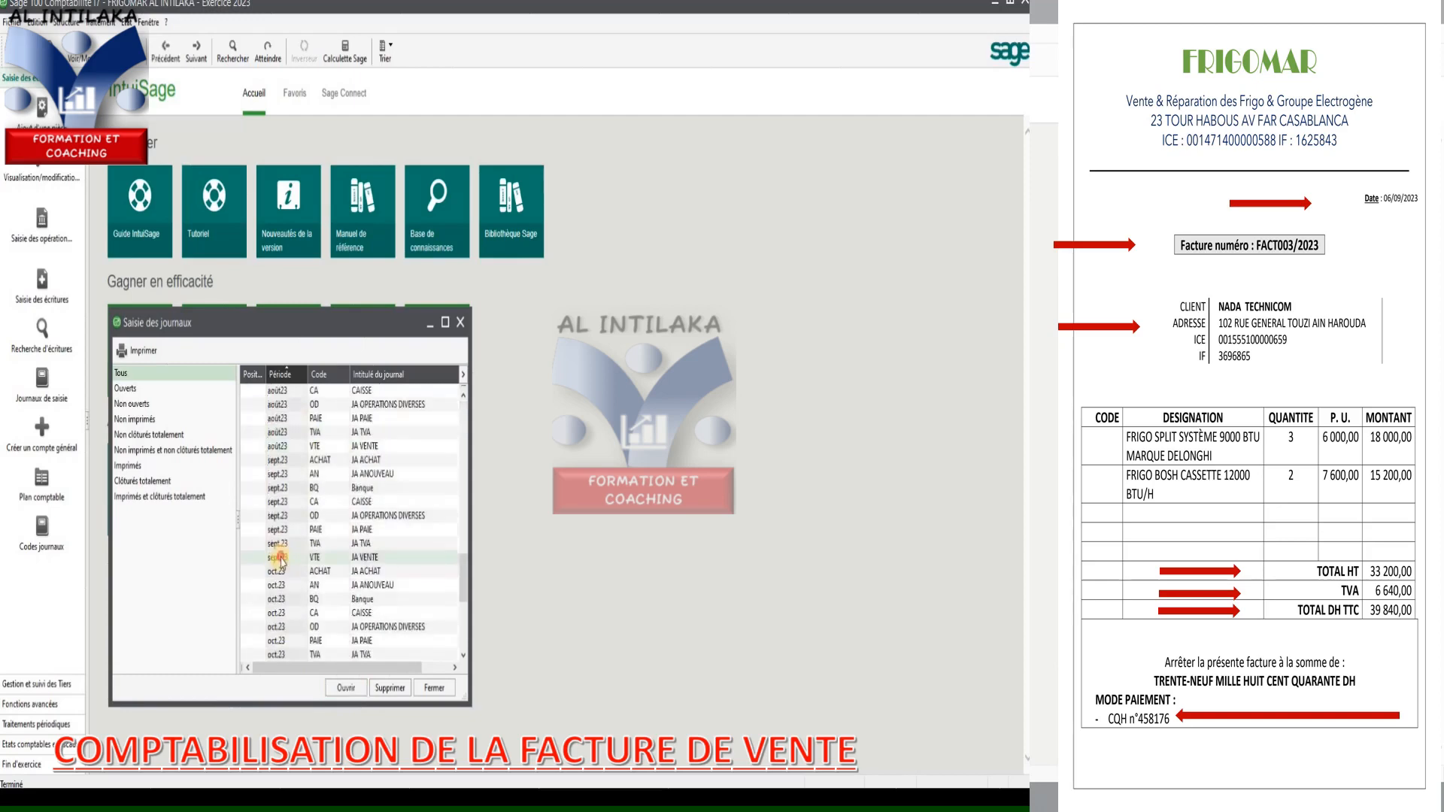
left_click(282, 561)
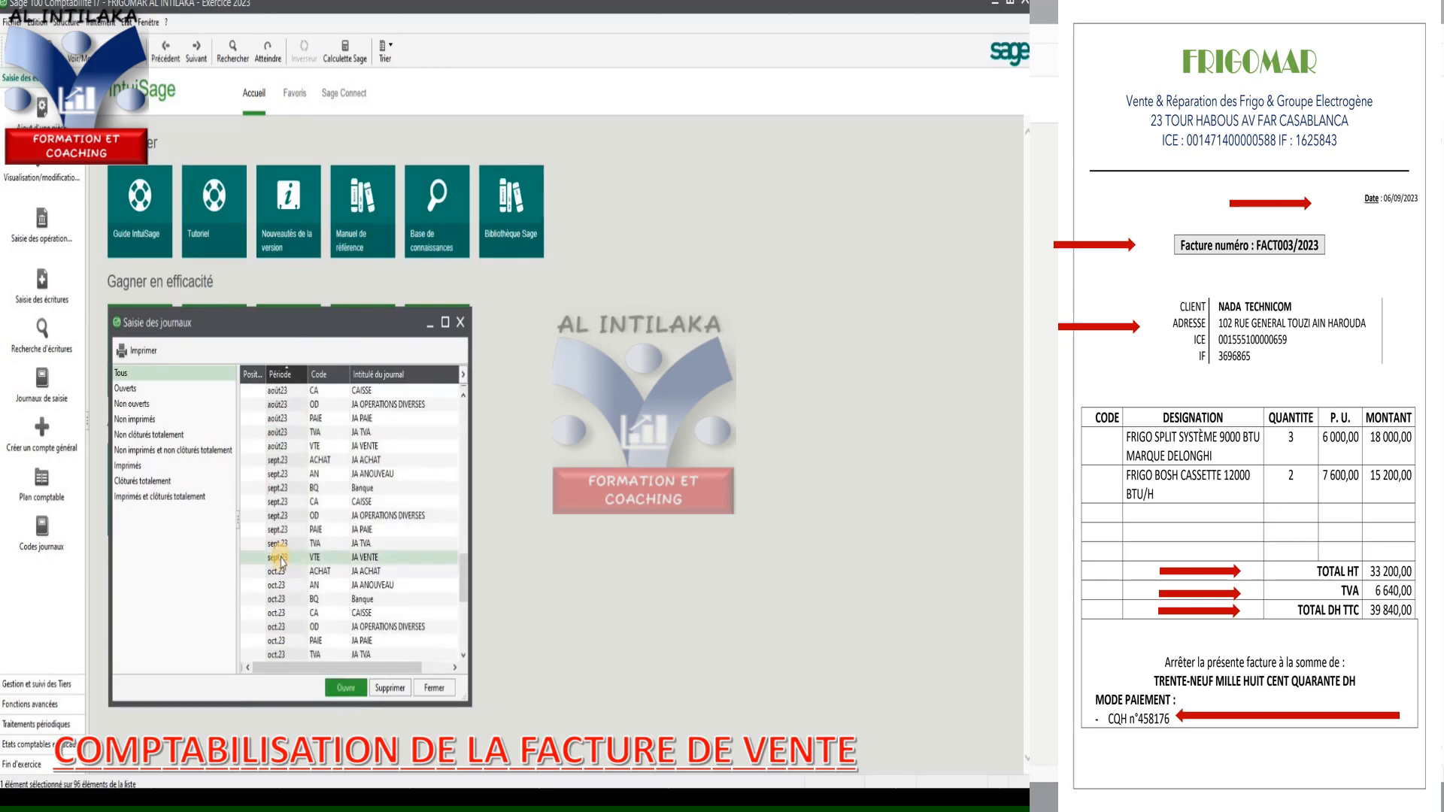
double_click(282, 560)
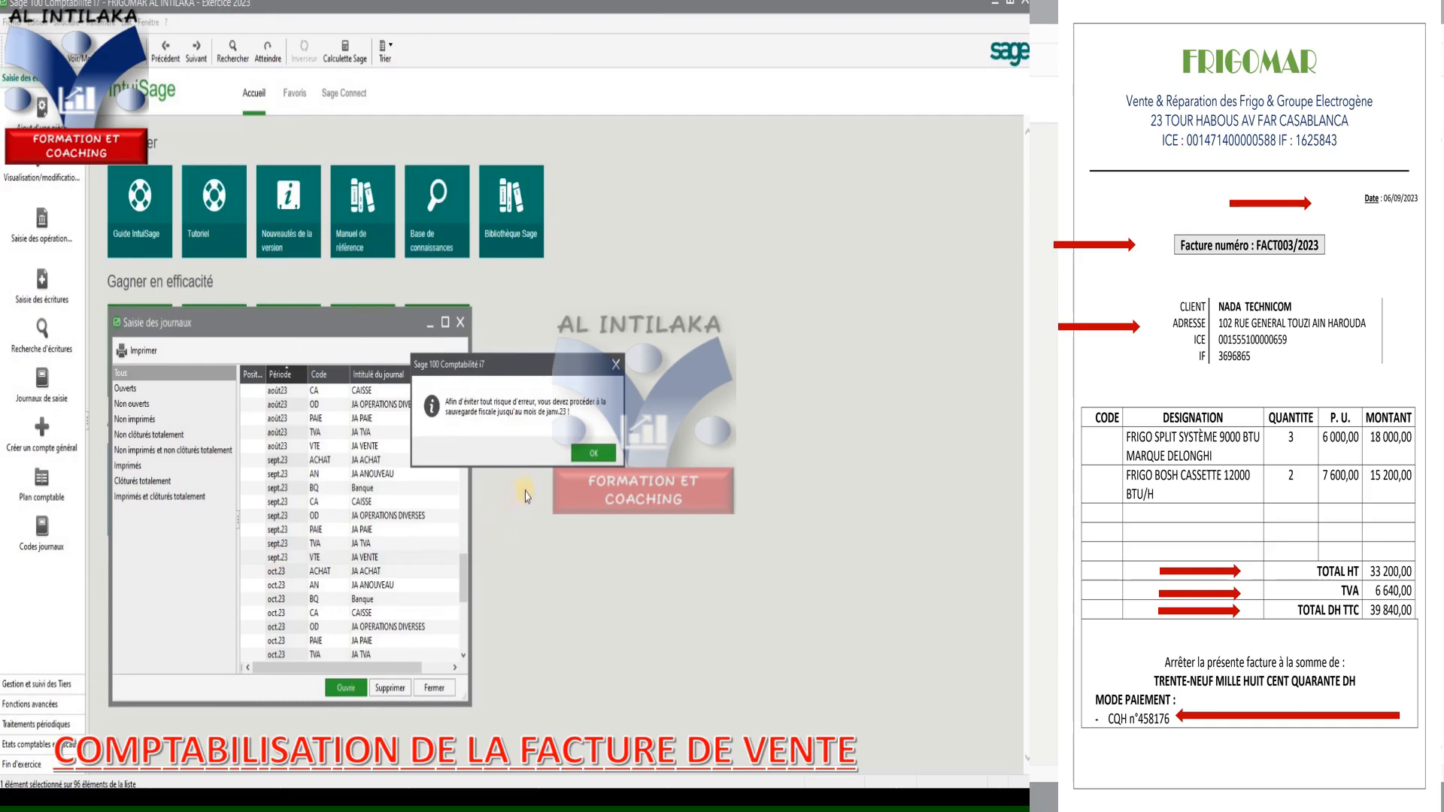
left_click(591, 454)
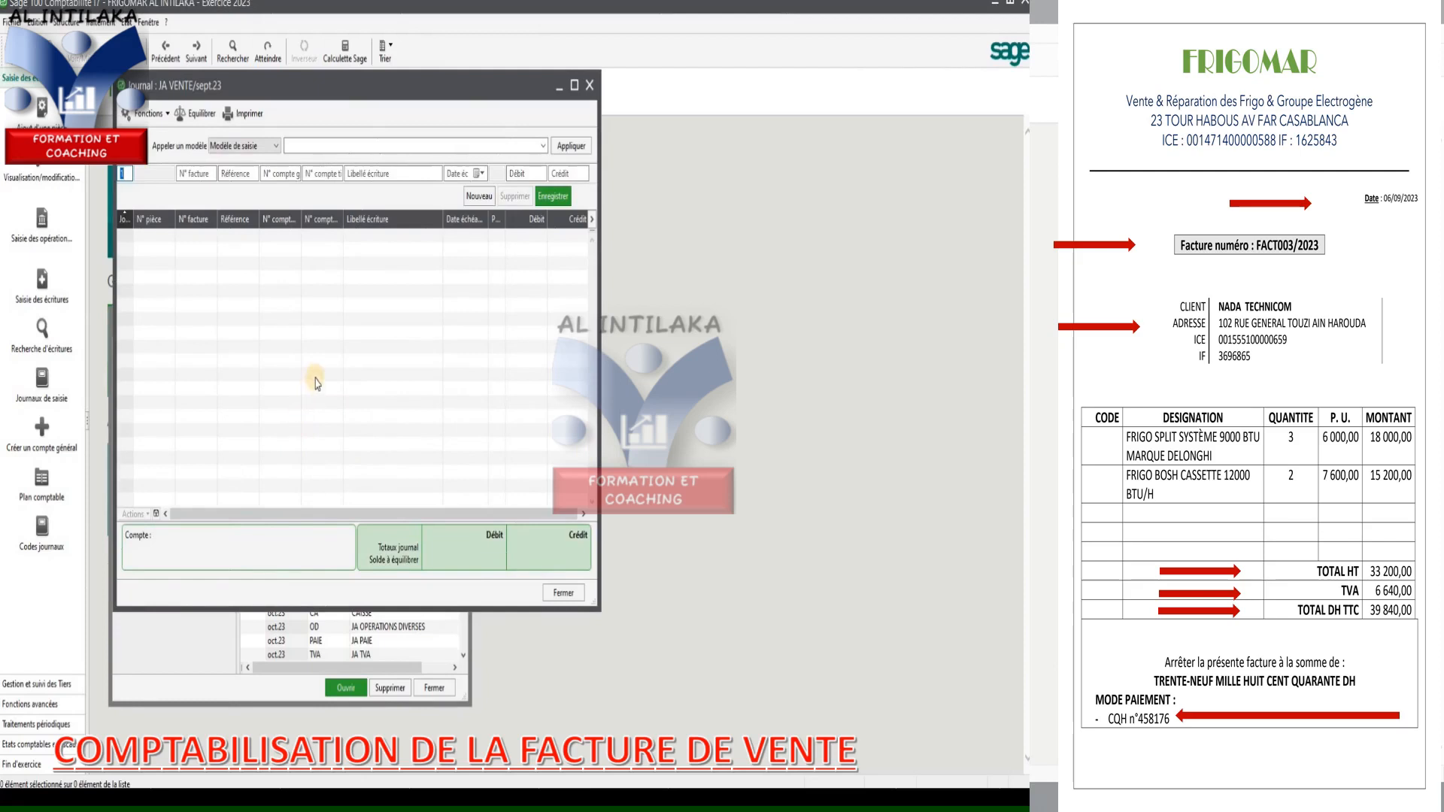
left_click(590, 85)
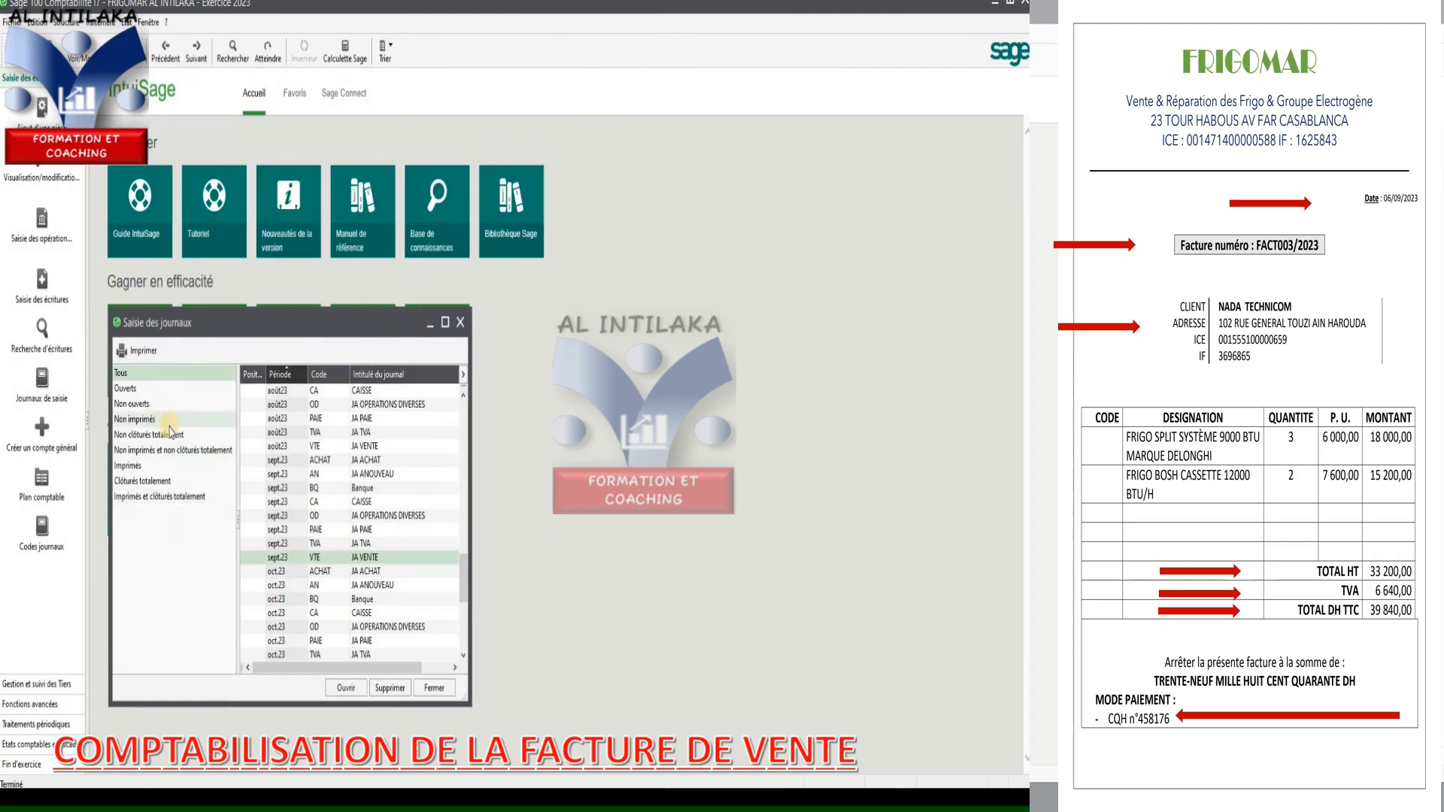
key("Return")
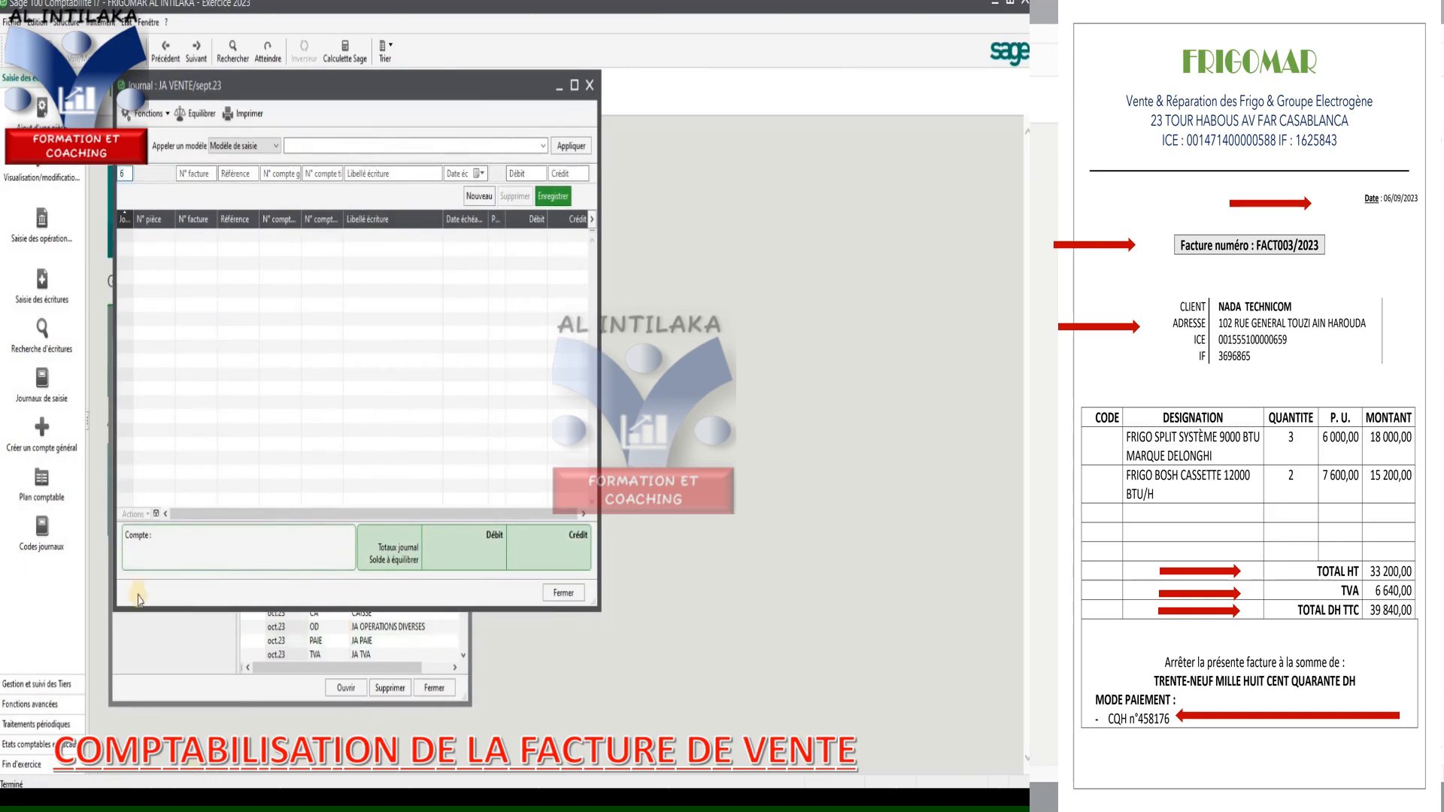
- Start a sales journal line for day 6 with invoice number 003/2023 and general account 34210000
key("Tab")
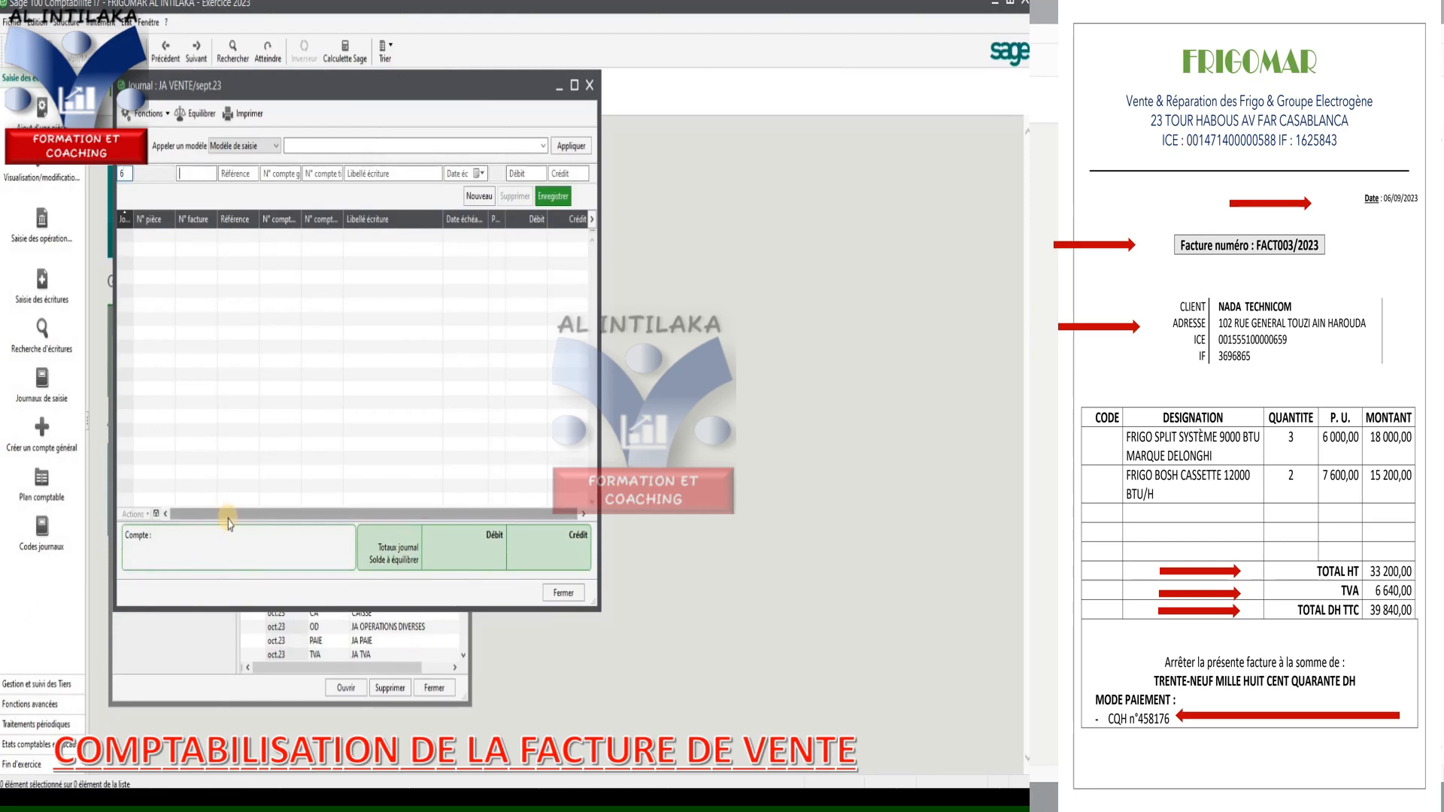
type("003/2023")
key("Tab")
key("Tab")
type("34210000")
key("Tab")
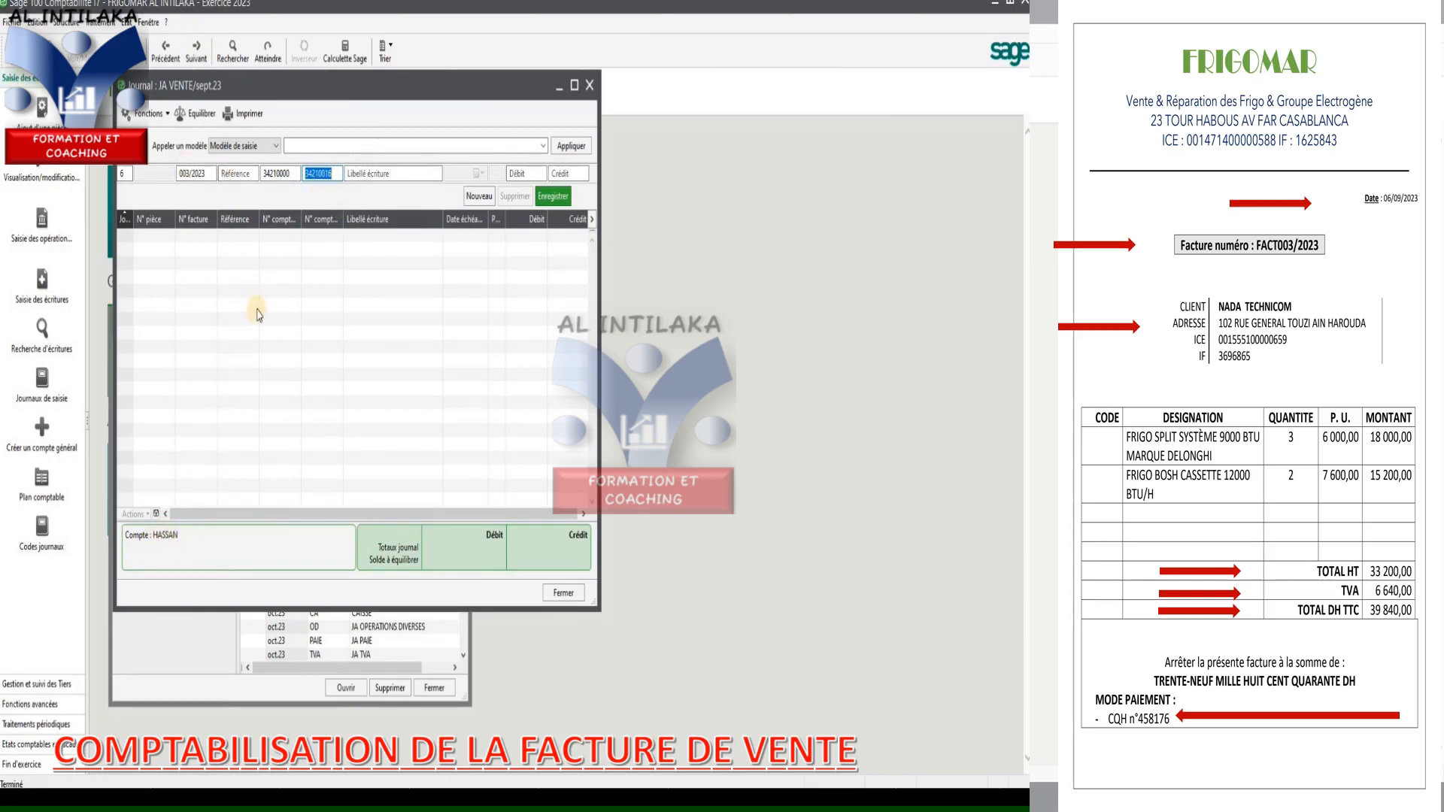
- Clear the line's third-party account, label it aVente de M/ses/TECHNICOM with a debit of 39840, and try to record it
key("BackSpace")
left_click(351, 173)
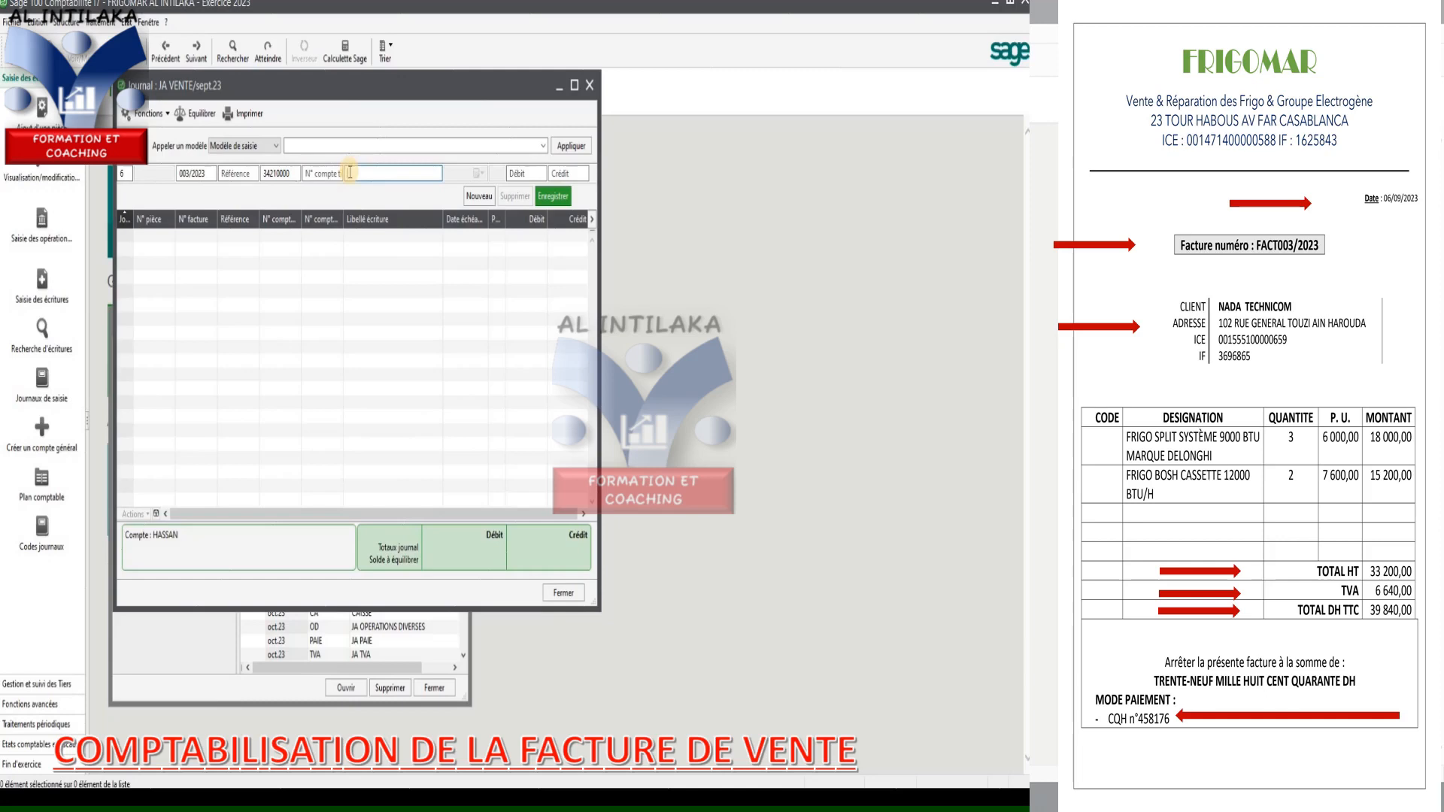
type("acha")
type("M")
left_click(510, 171)
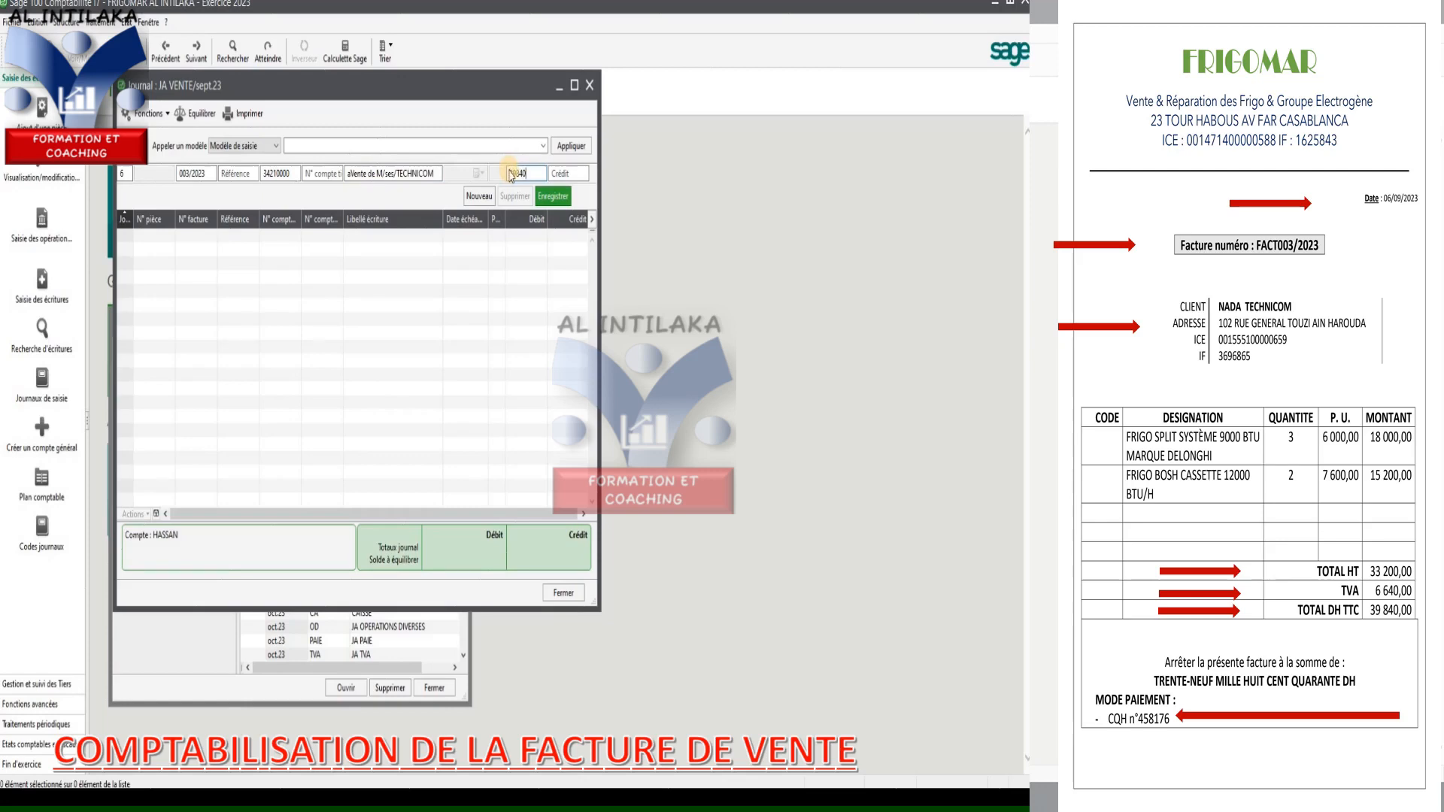
key("Return")
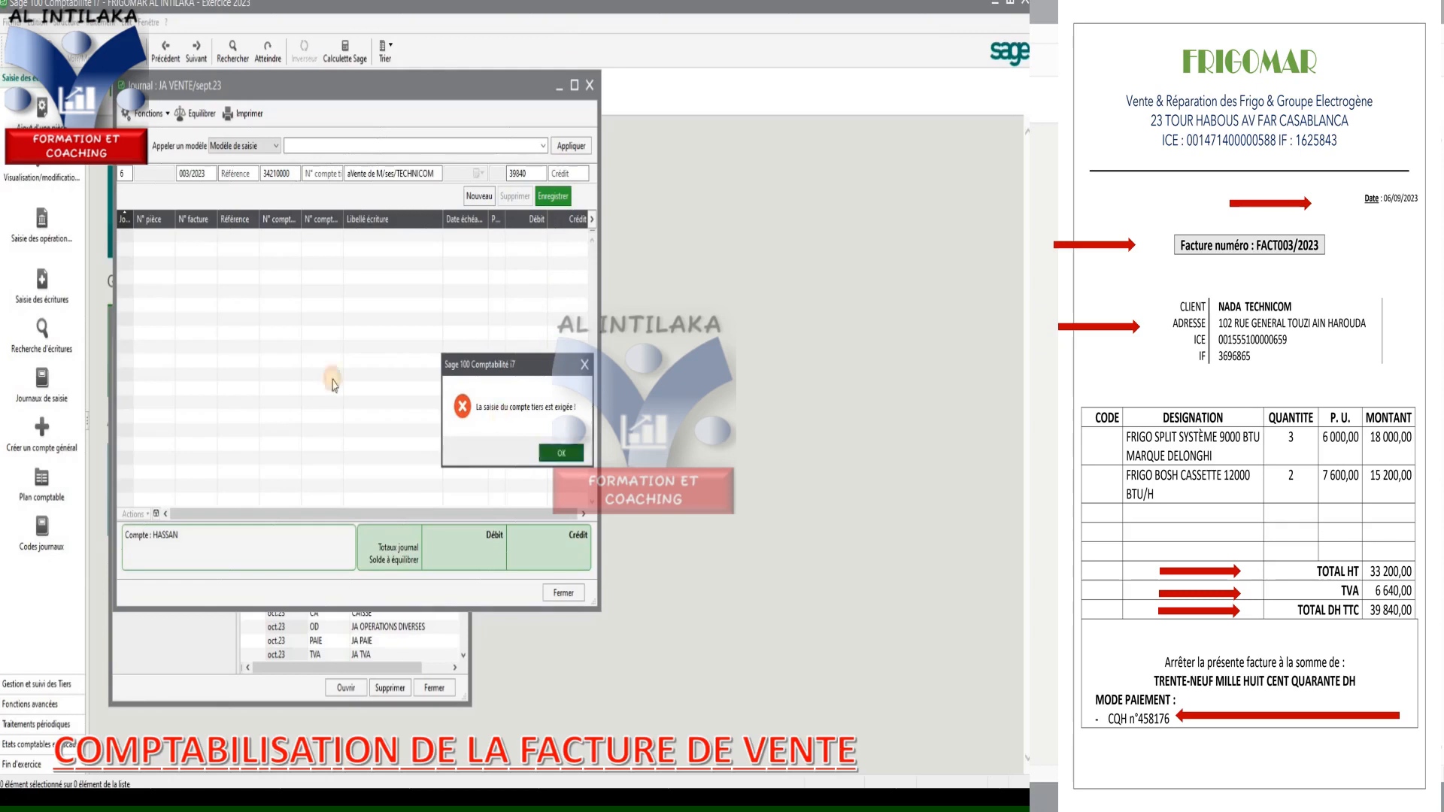
left_click(565, 454)
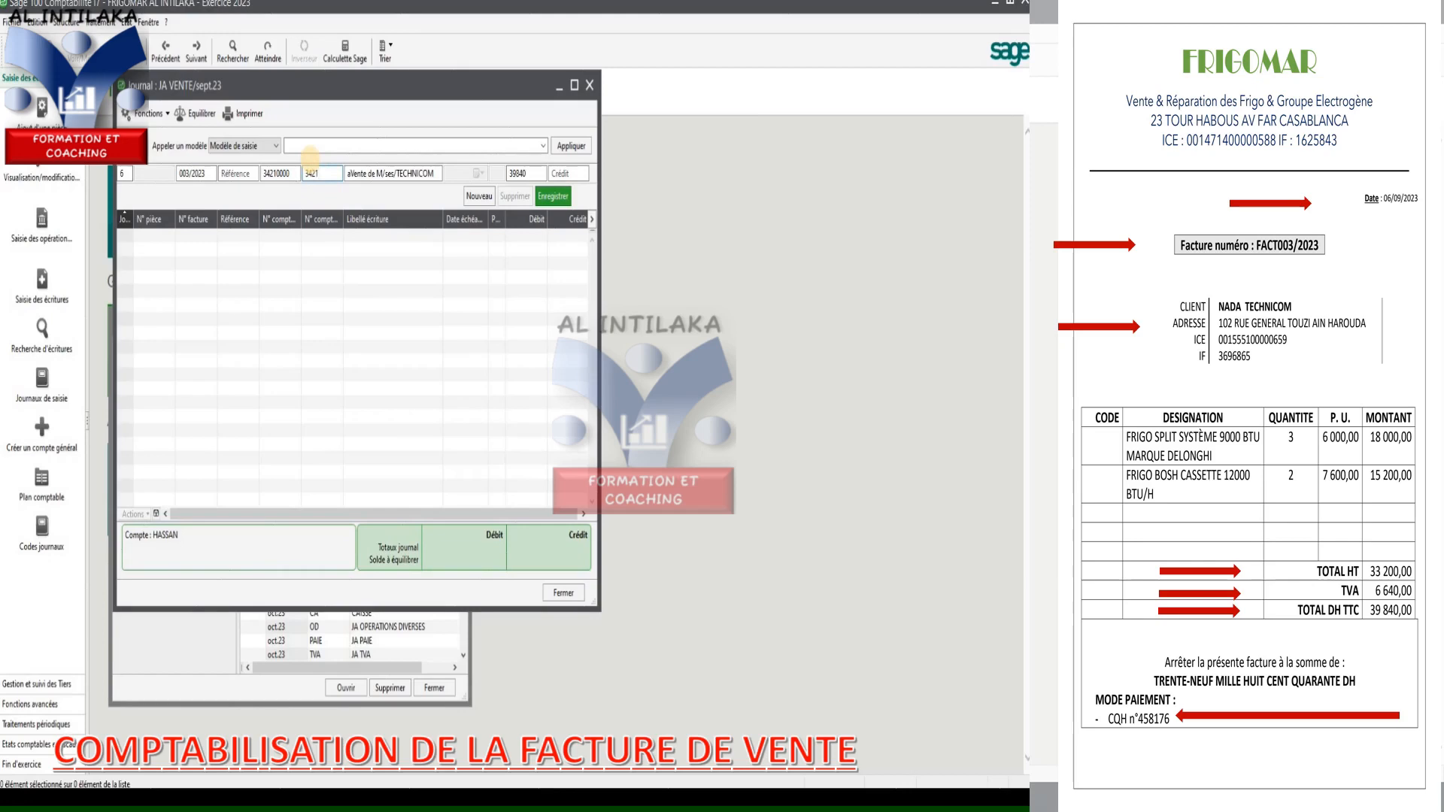
- Create a new client third-party account for the line, numbered 34210018 and titled TECHNICOM
type("3421")
key("Tab")
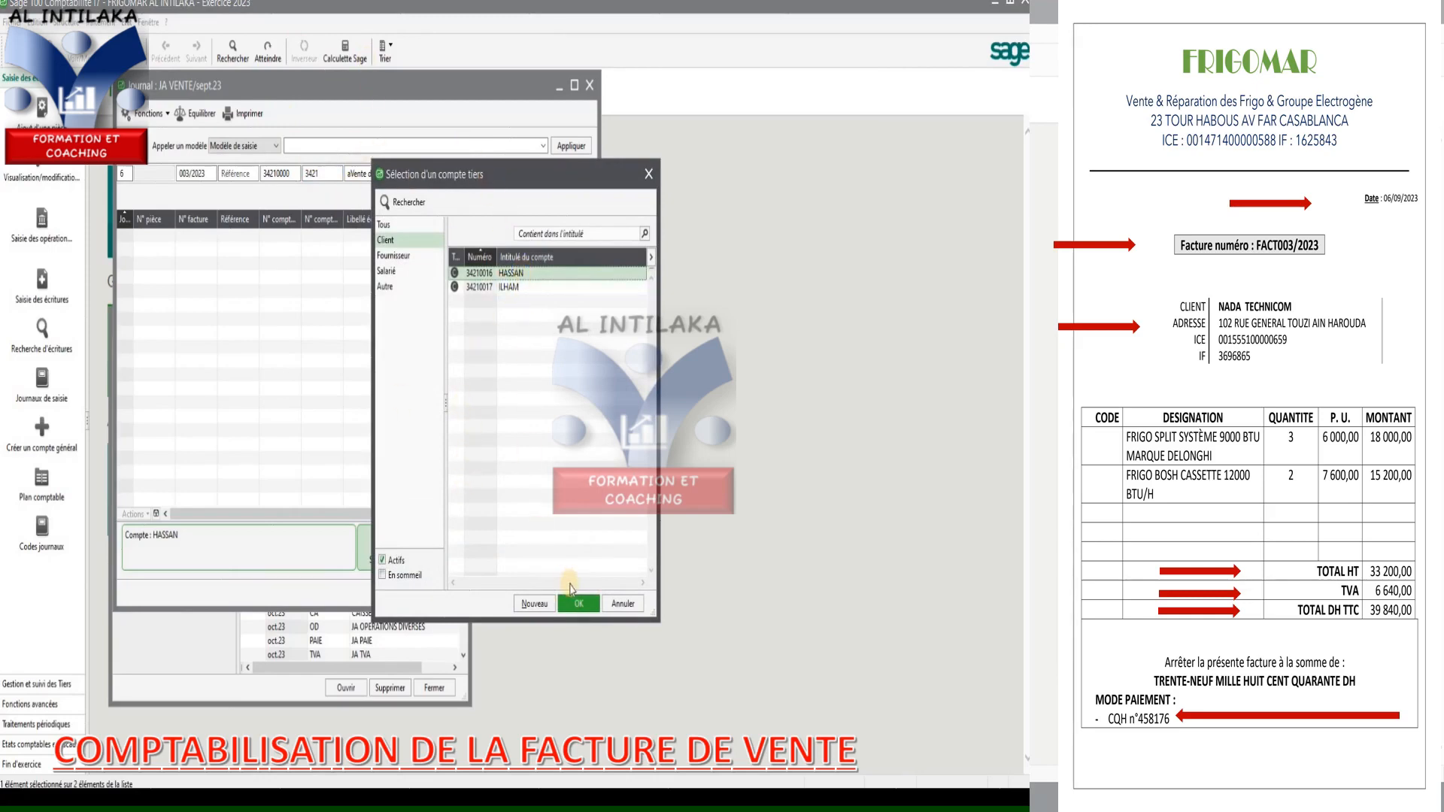
left_click(533, 606)
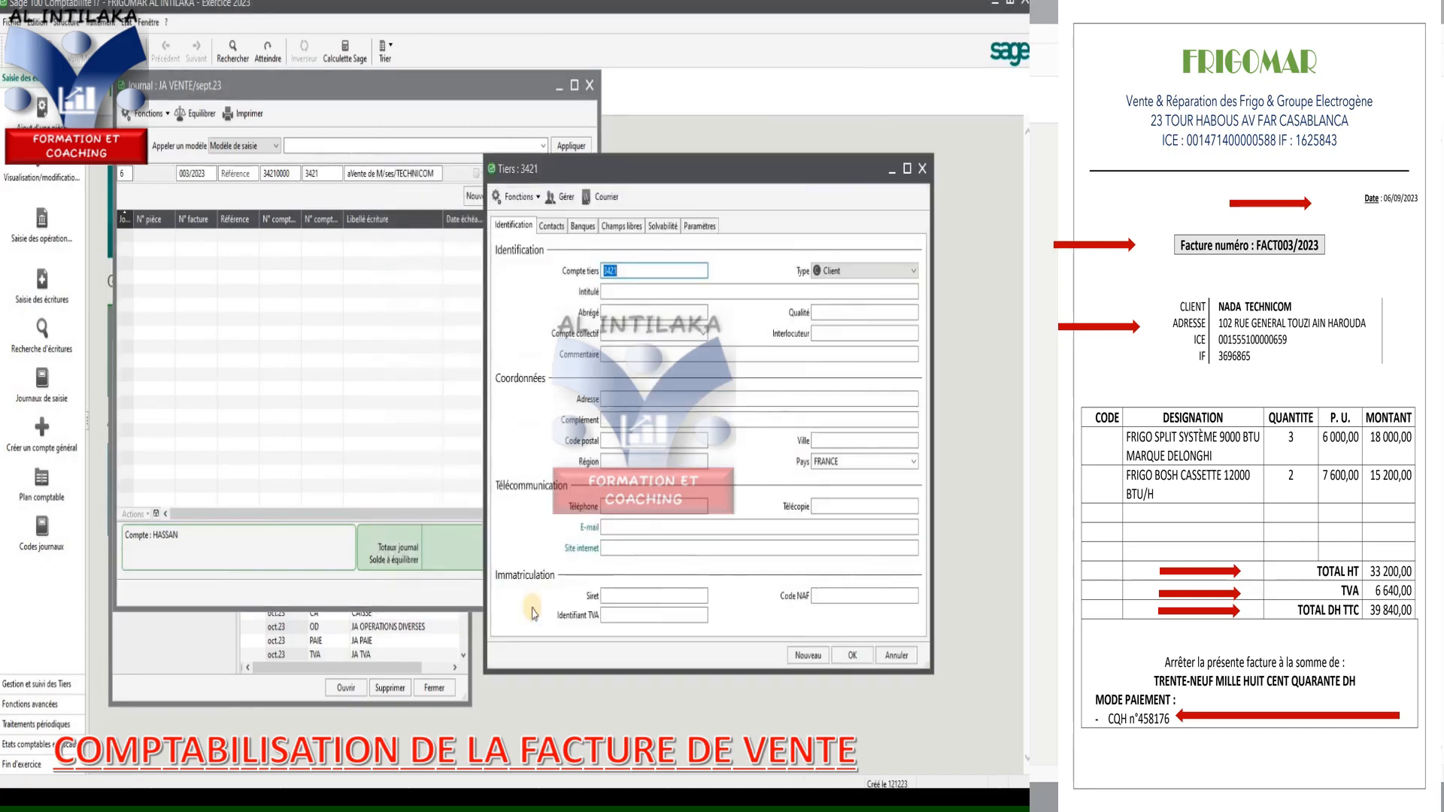
left_click(626, 272)
type("0018")
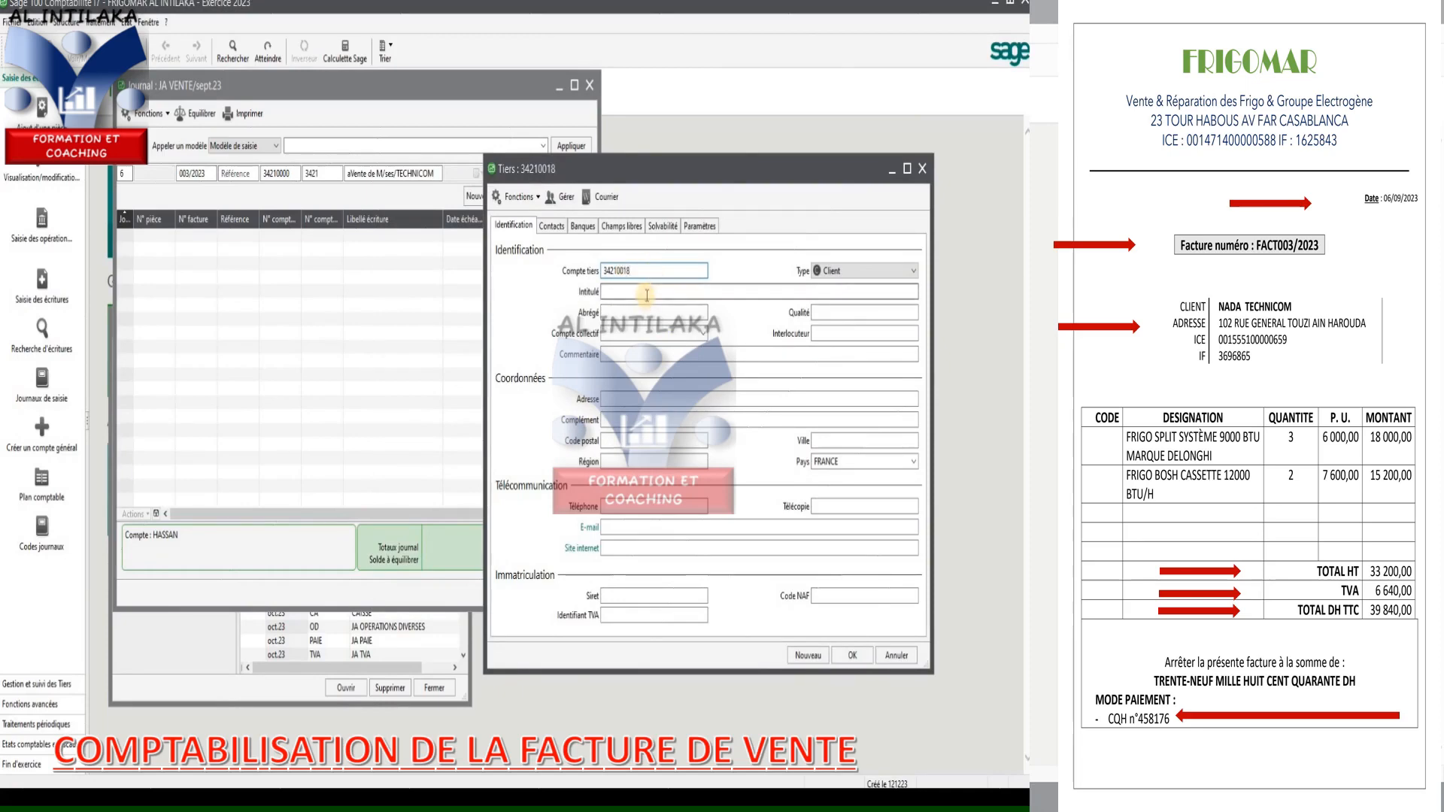
left_click(647, 294)
type("TECHNICOM")
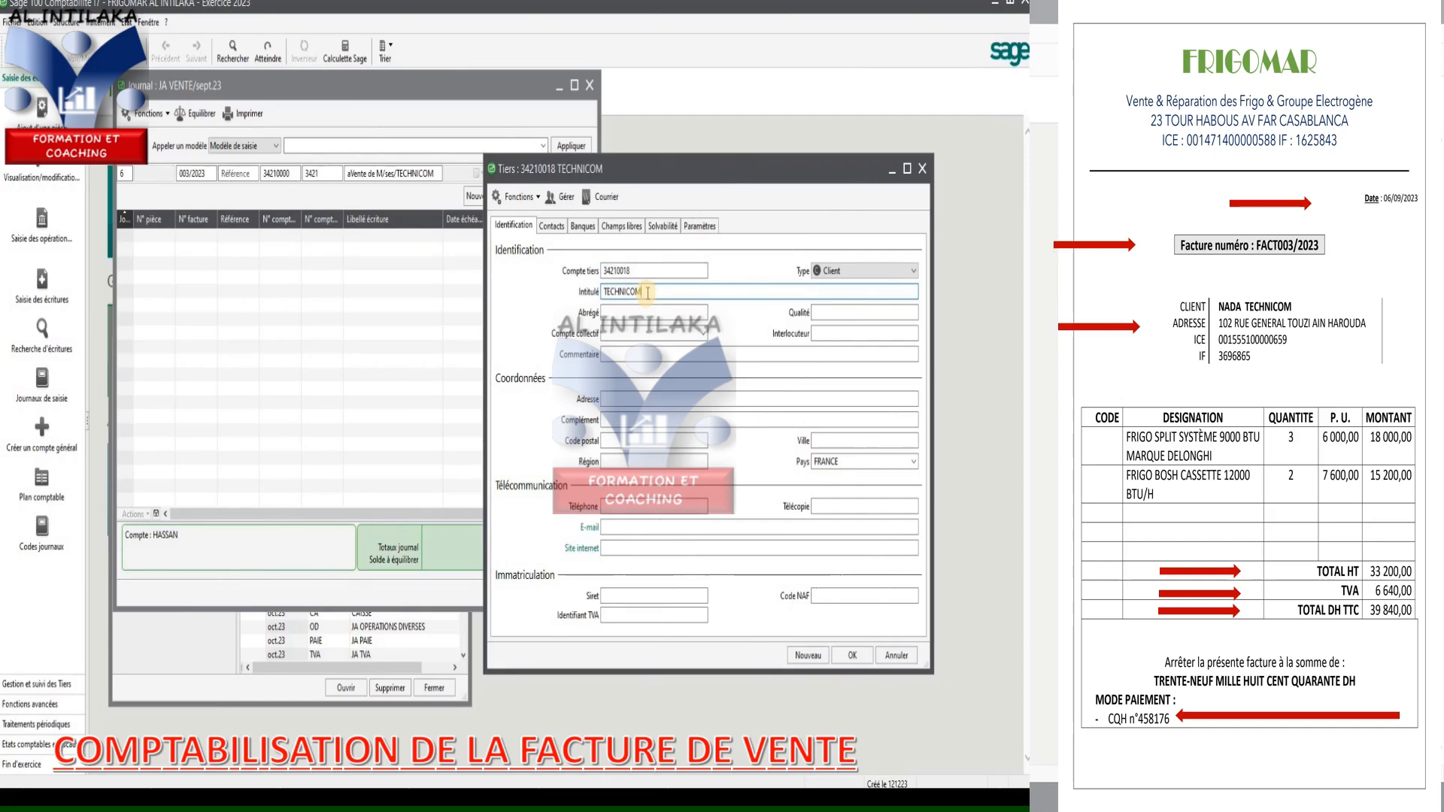
- Assign collective account 34210000 CLIENT to the TECHNICOM third-party account and save it
left_click(641, 331)
type("34")
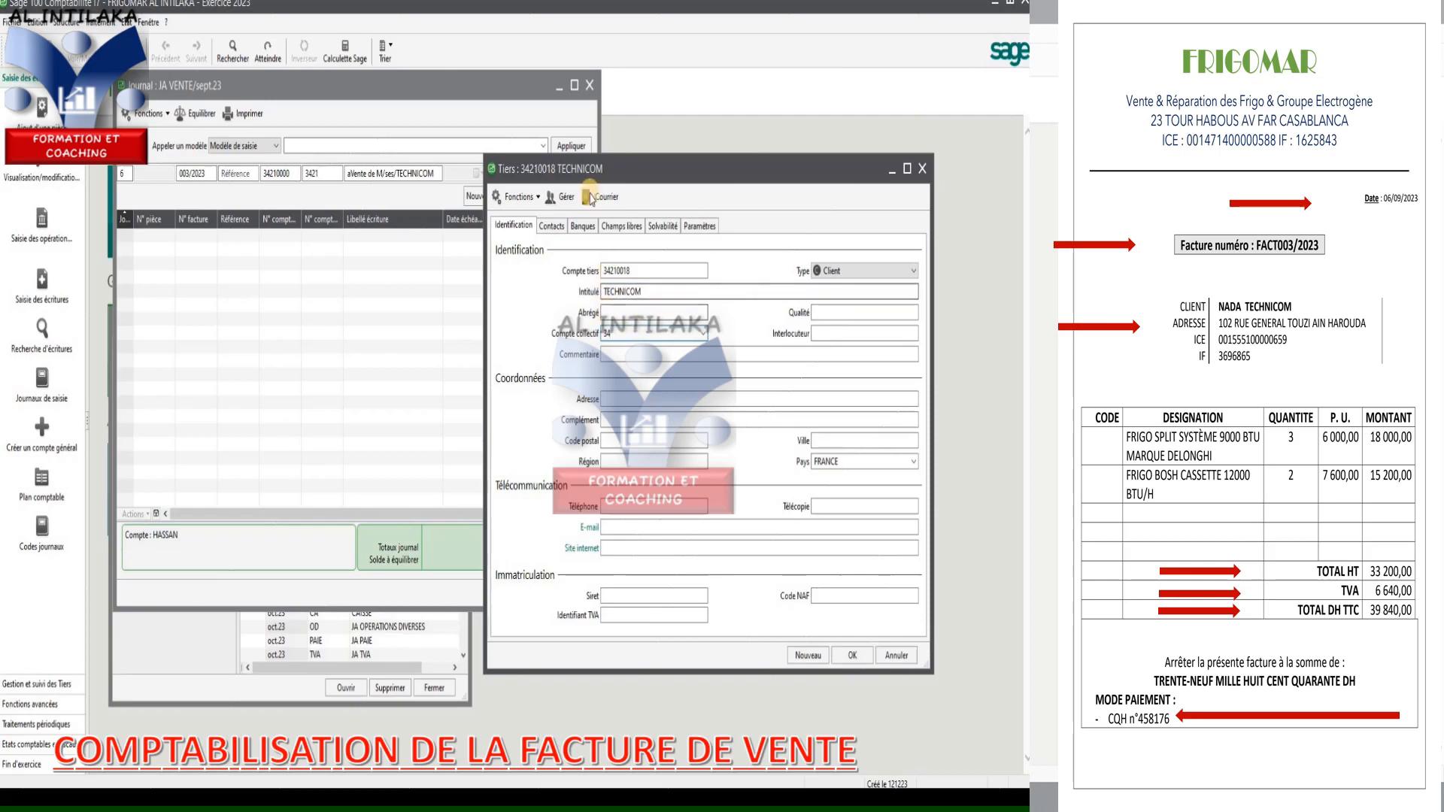
left_click(703, 335)
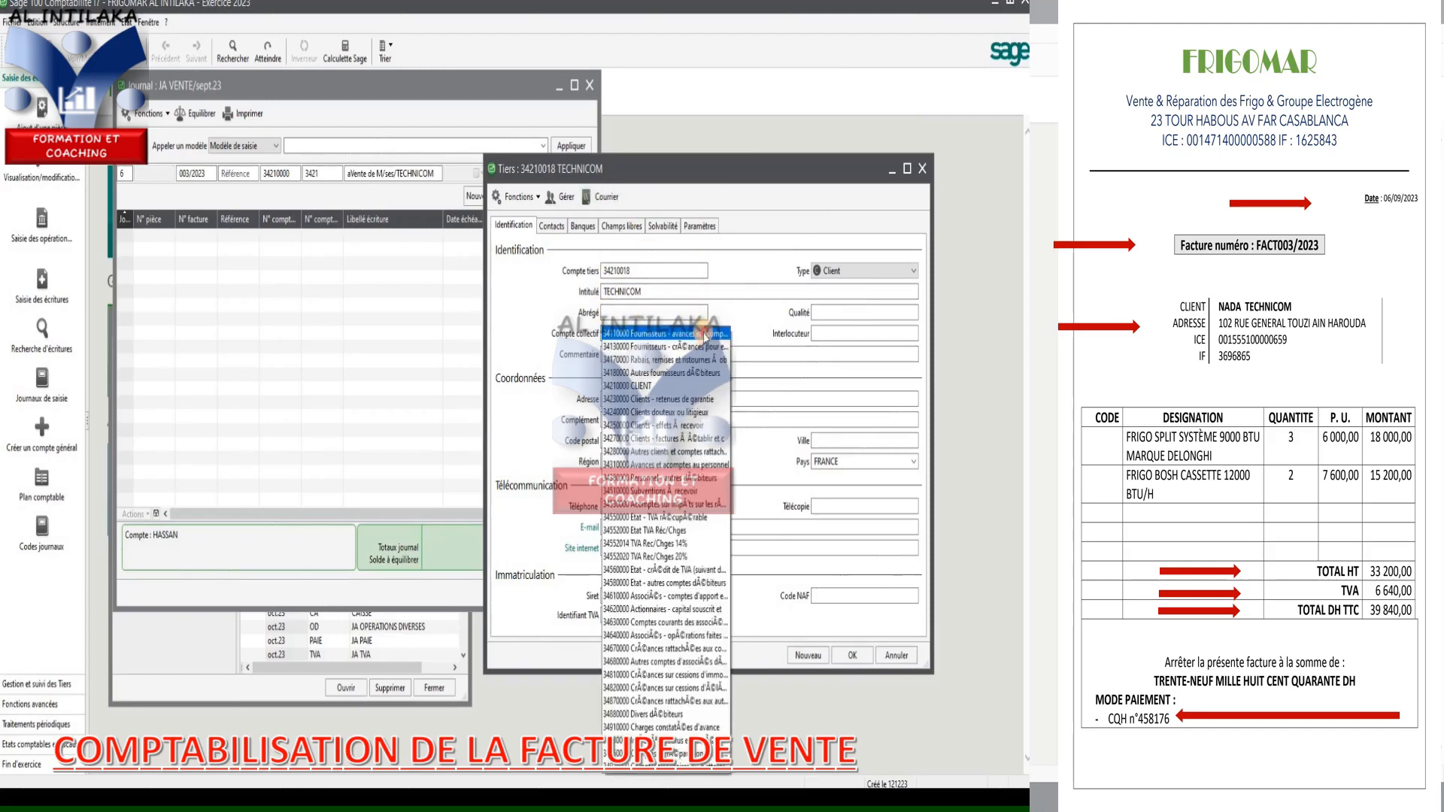
left_click(681, 386)
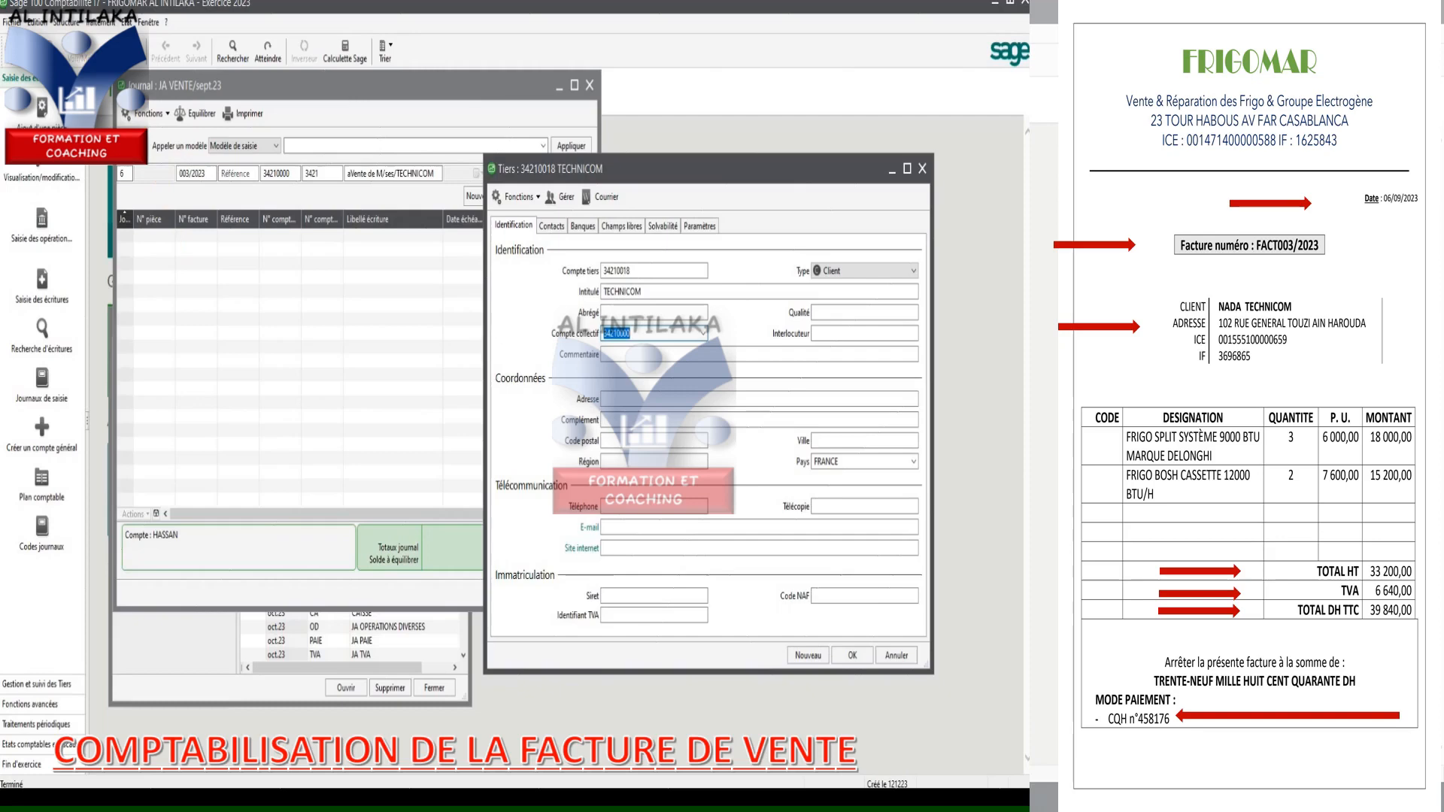
left_click(852, 656)
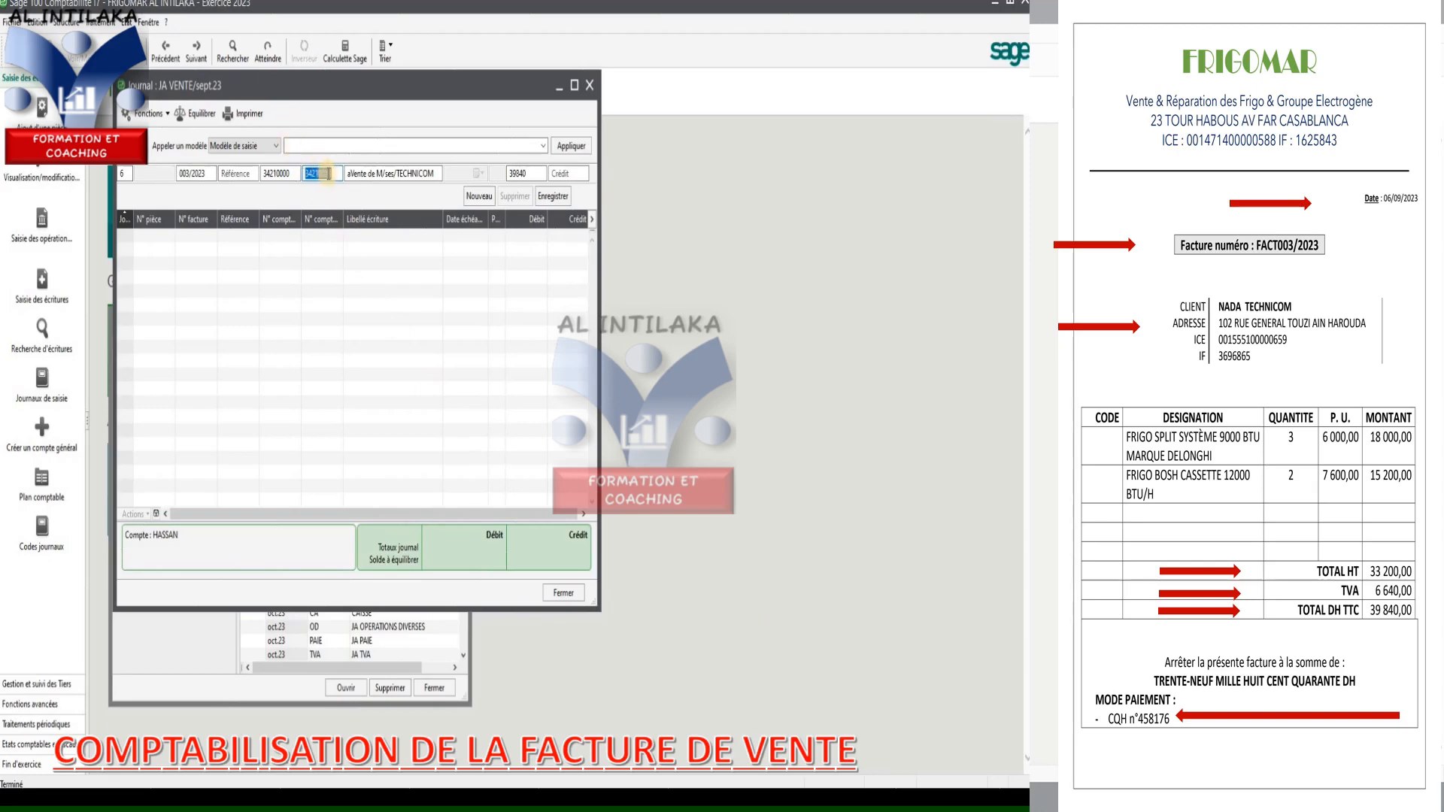
- Correct the line's label to Vente de M/ses/TECHNICOM and record the customer debit line
double_click(339, 174)
left_click(338, 173)
left_click(352, 174)
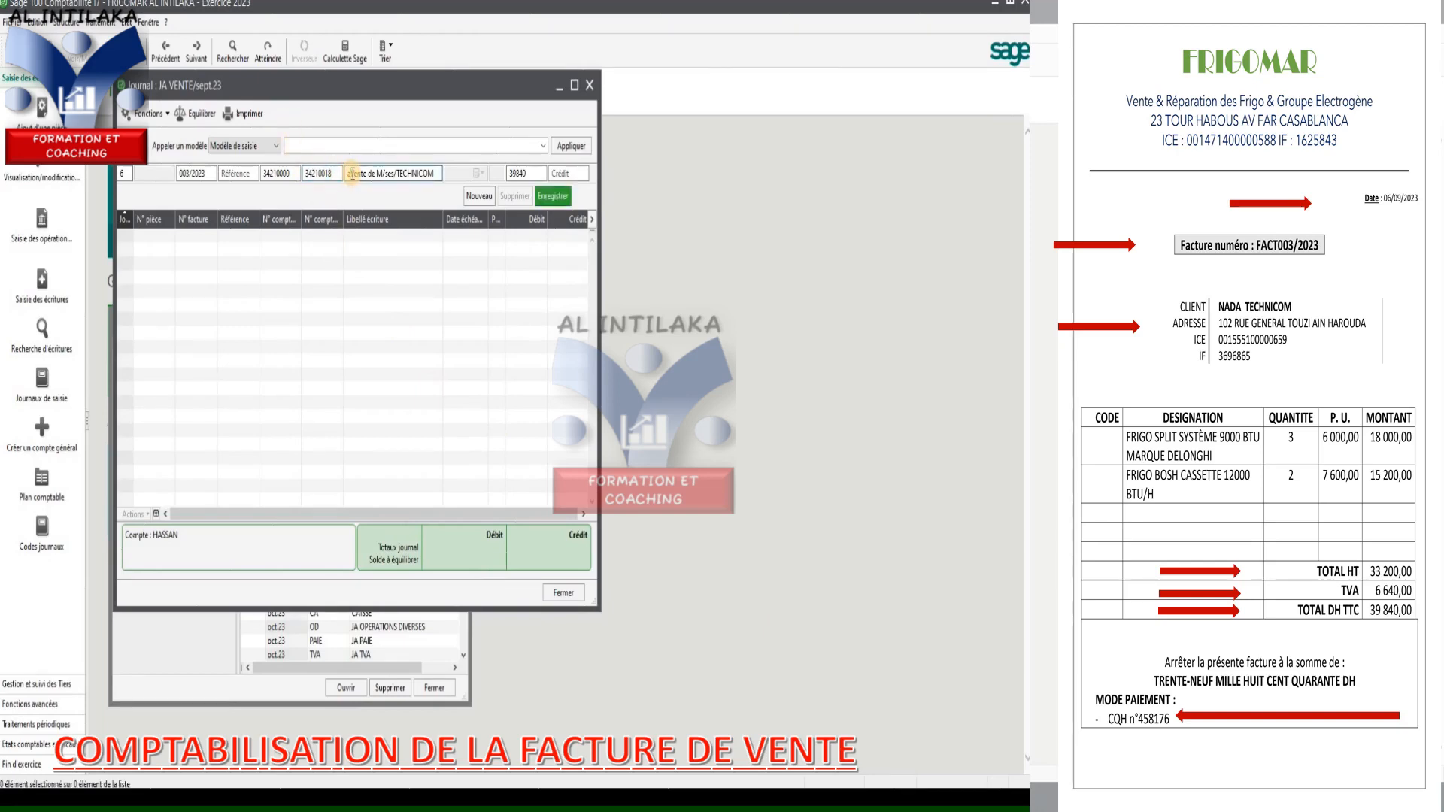
key("BackSpace")
key("Return")
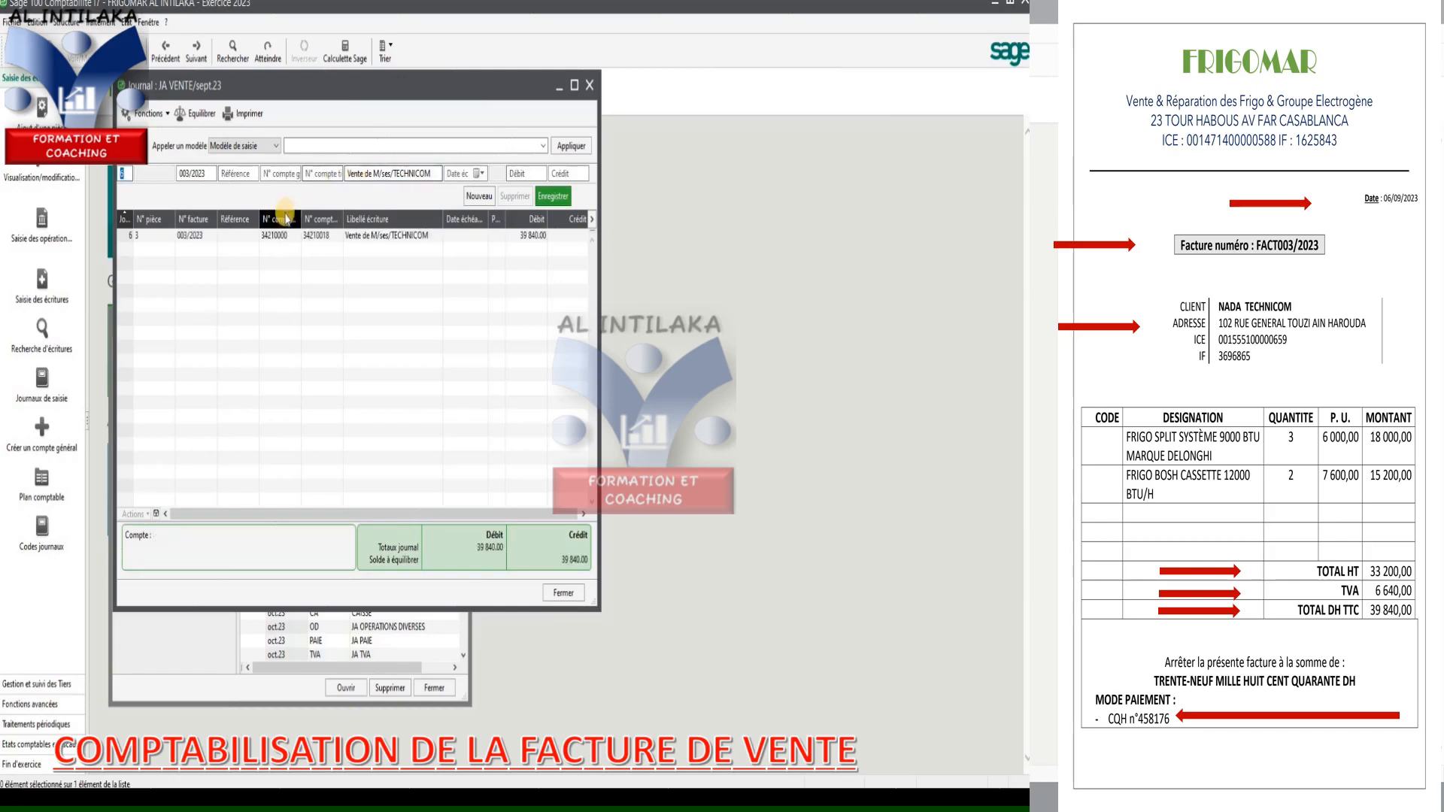
- Record the sales line on general account 71110000 with a credit of 33200
left_click(271, 173)
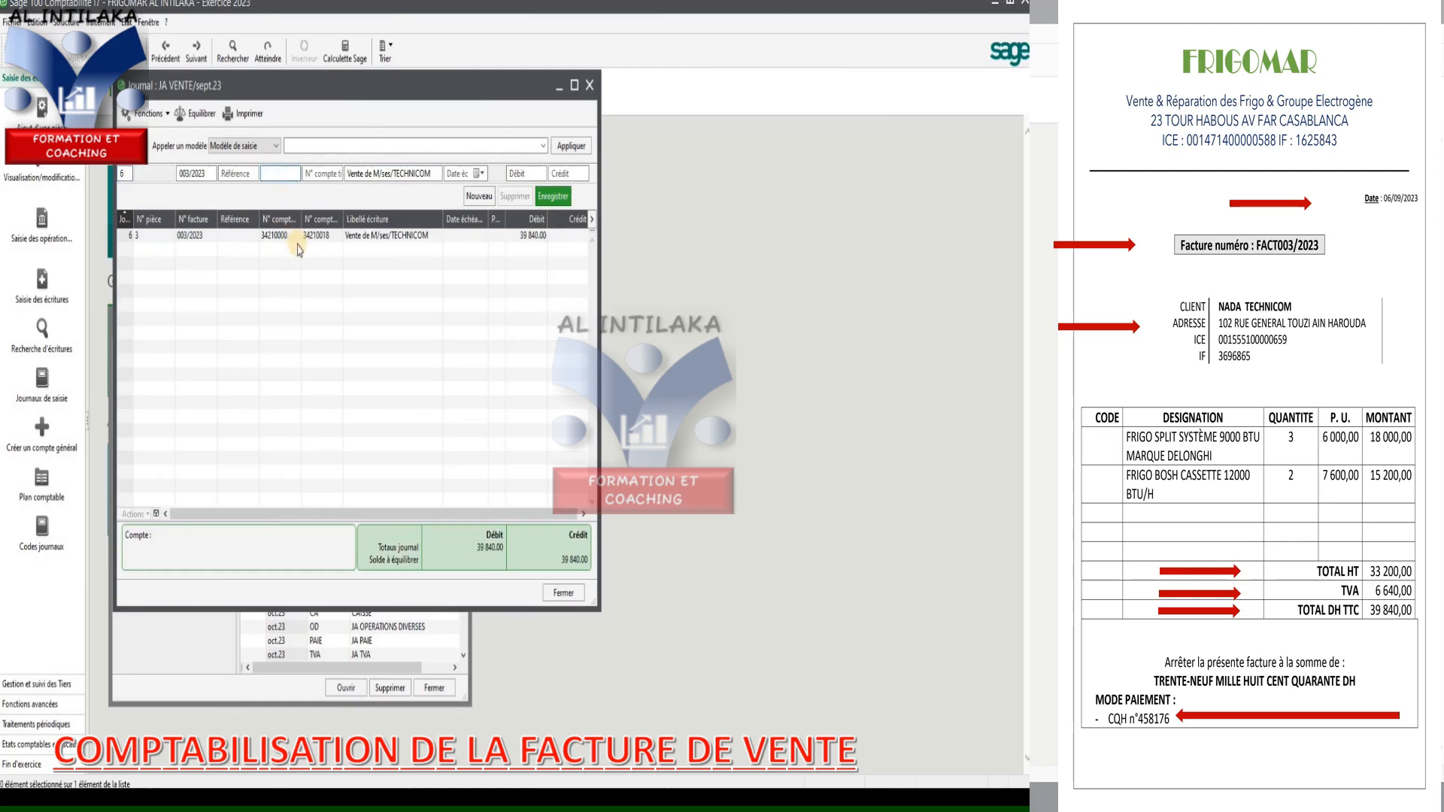
type("71110000")
key("Tab")
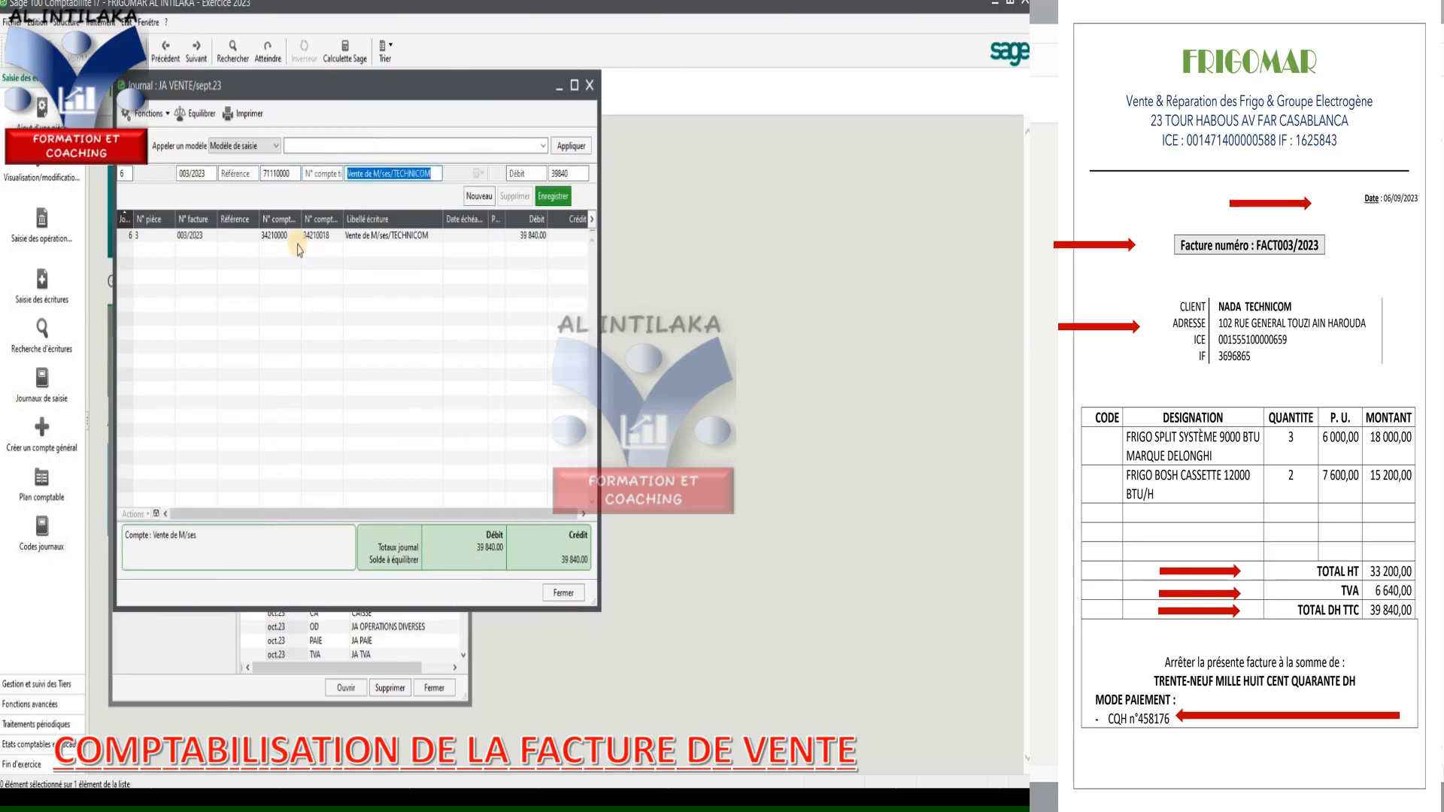
key("Tab")
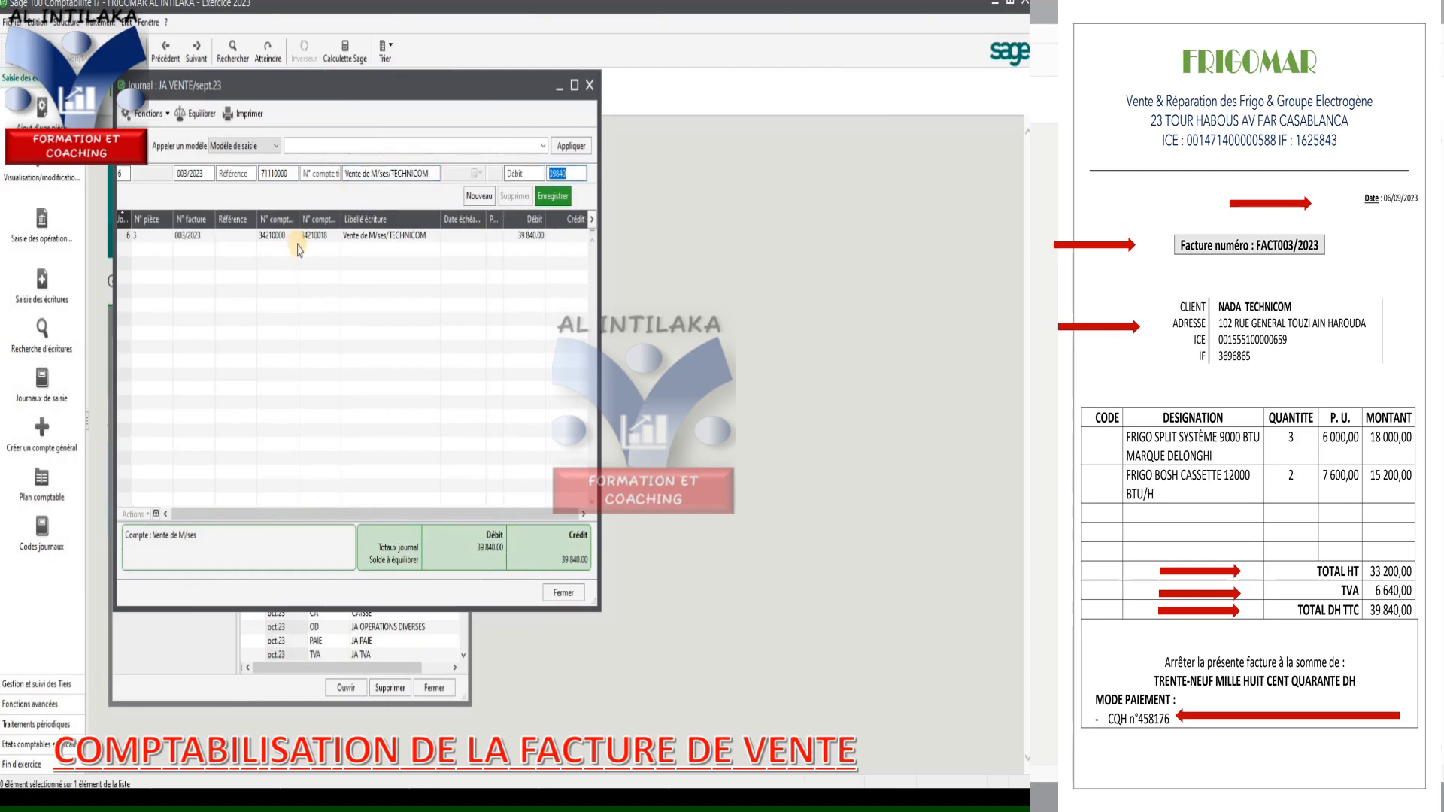
type("33200")
key("Return")
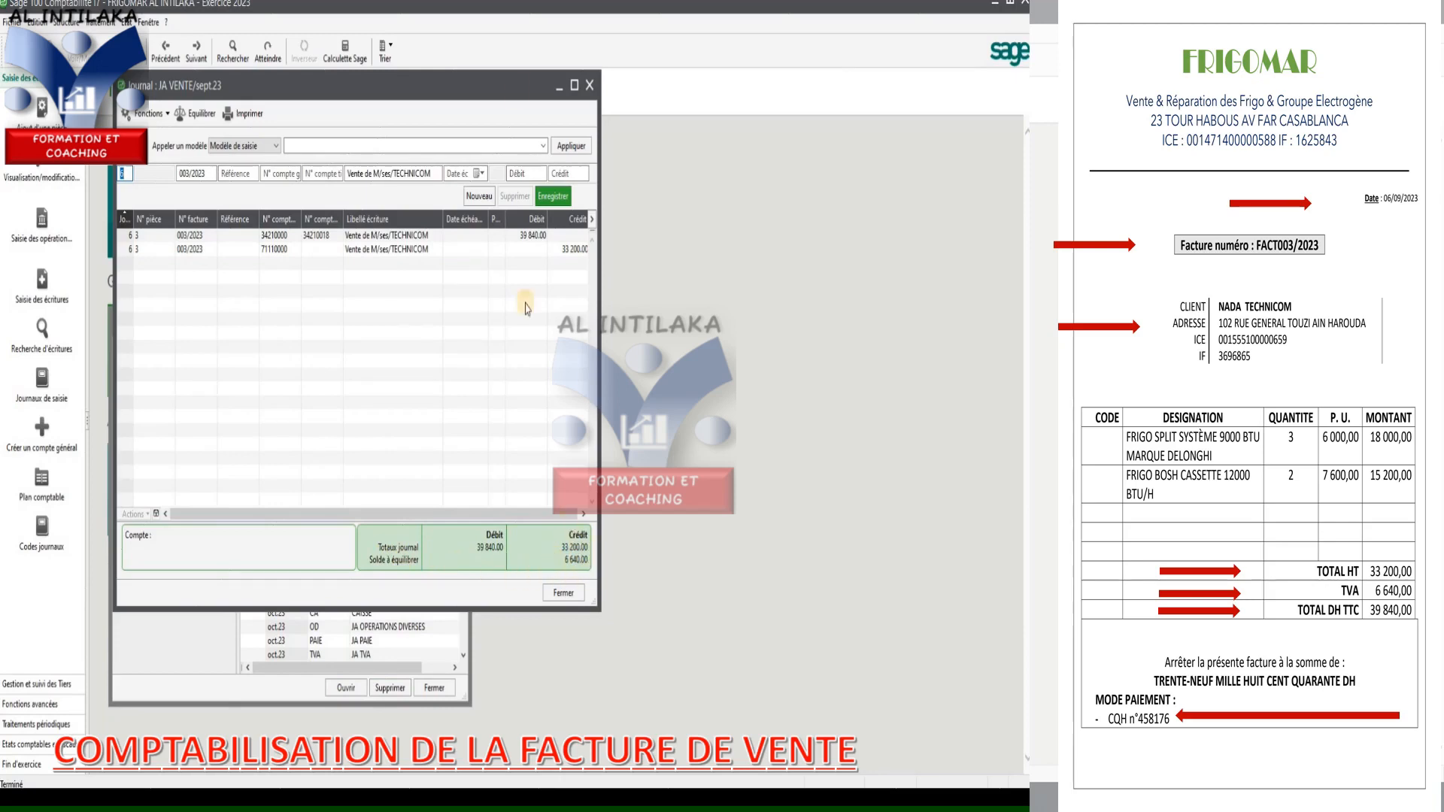
- Record the VAT line on account 44550020 (TVA Facturée 20%) with a credit of 6640
left_click(575, 86)
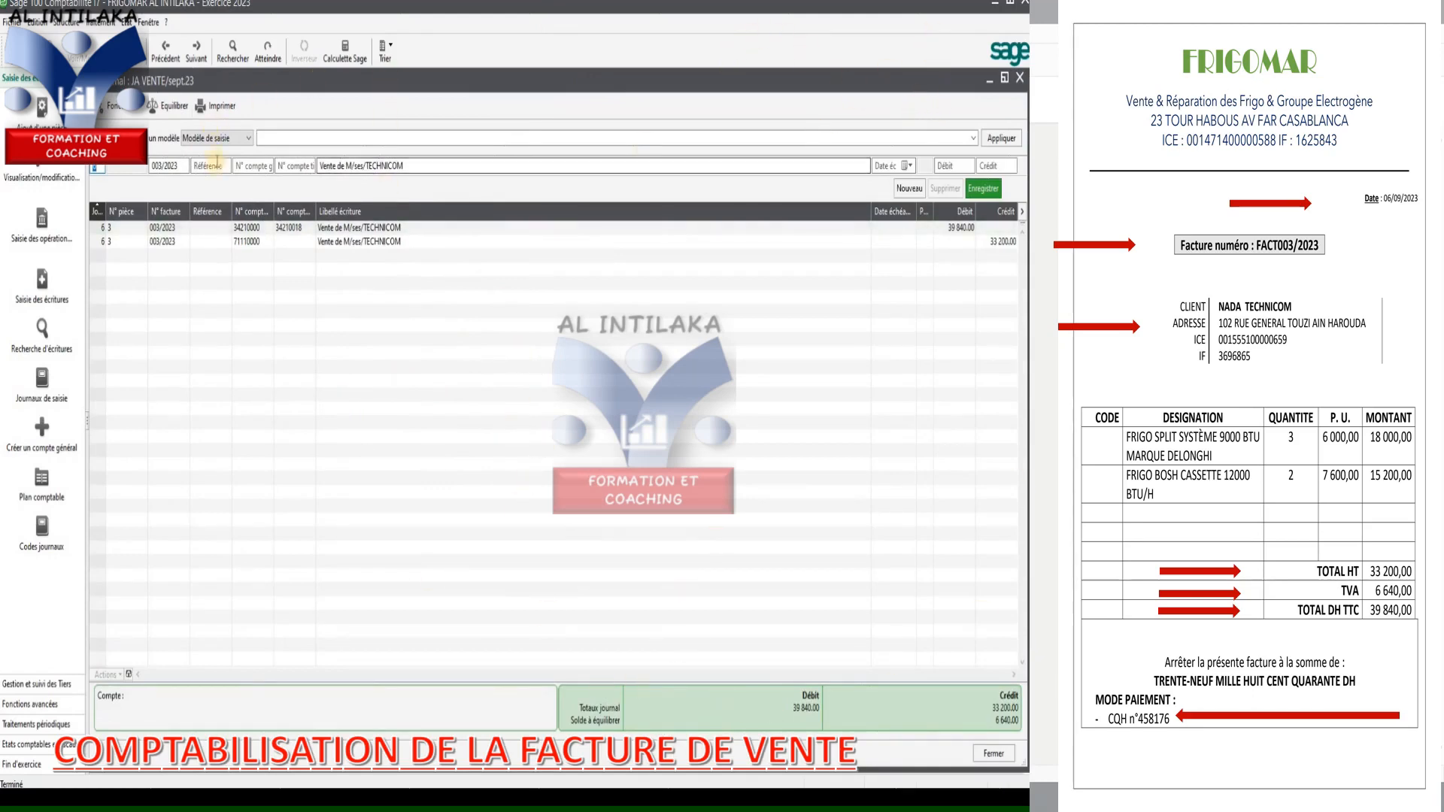
left_click(264, 165)
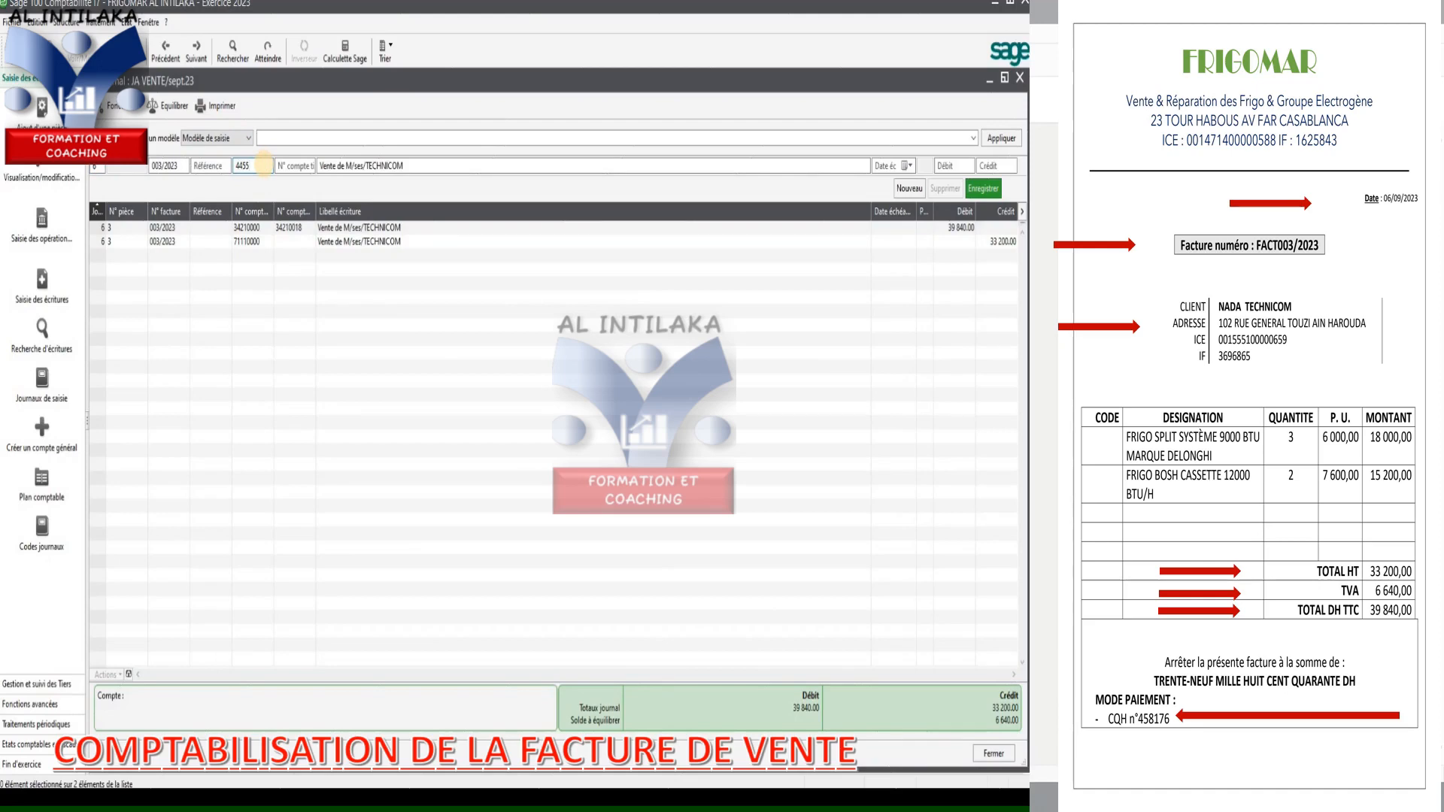
key("Tab")
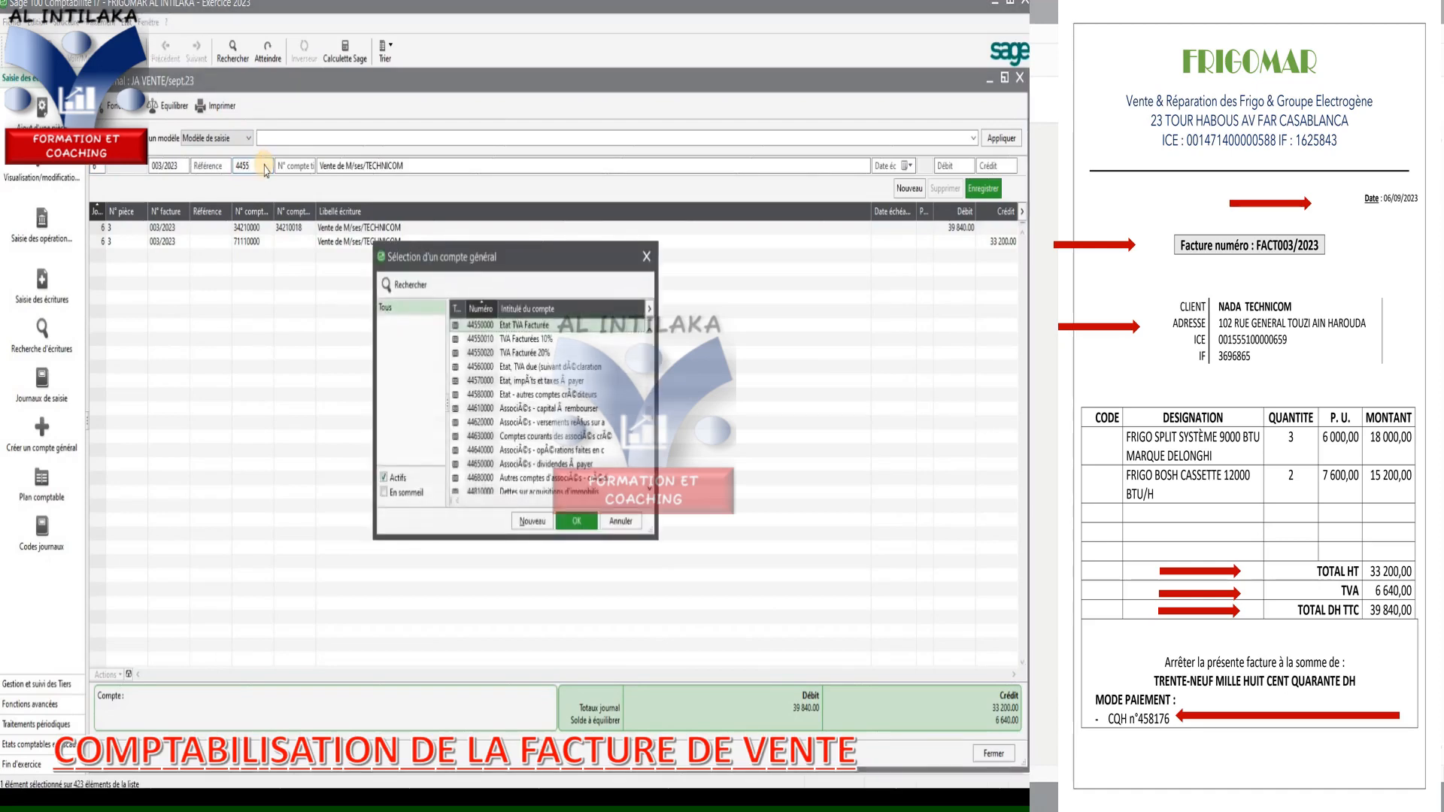
left_click(526, 353)
double_click(527, 355)
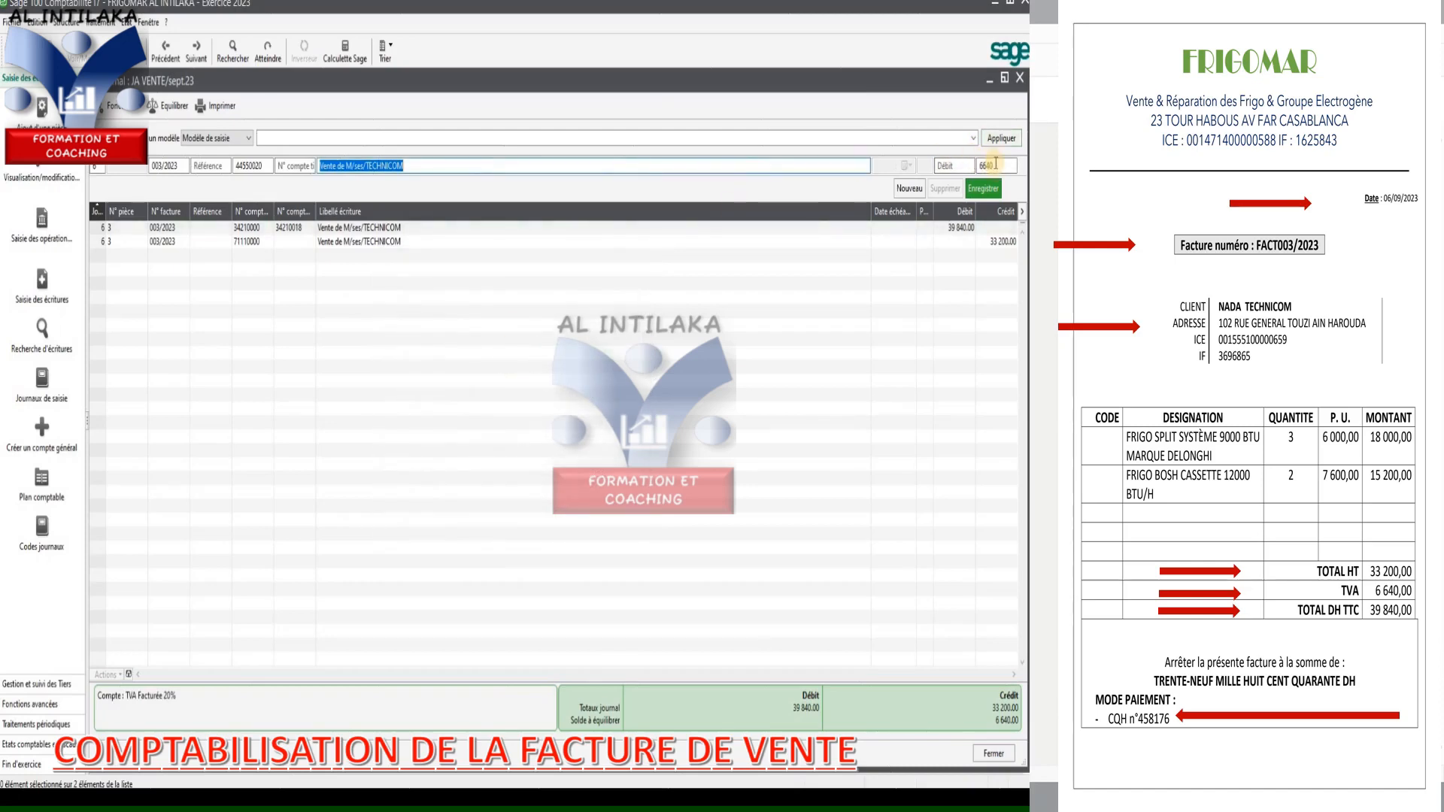
left_click(990, 166)
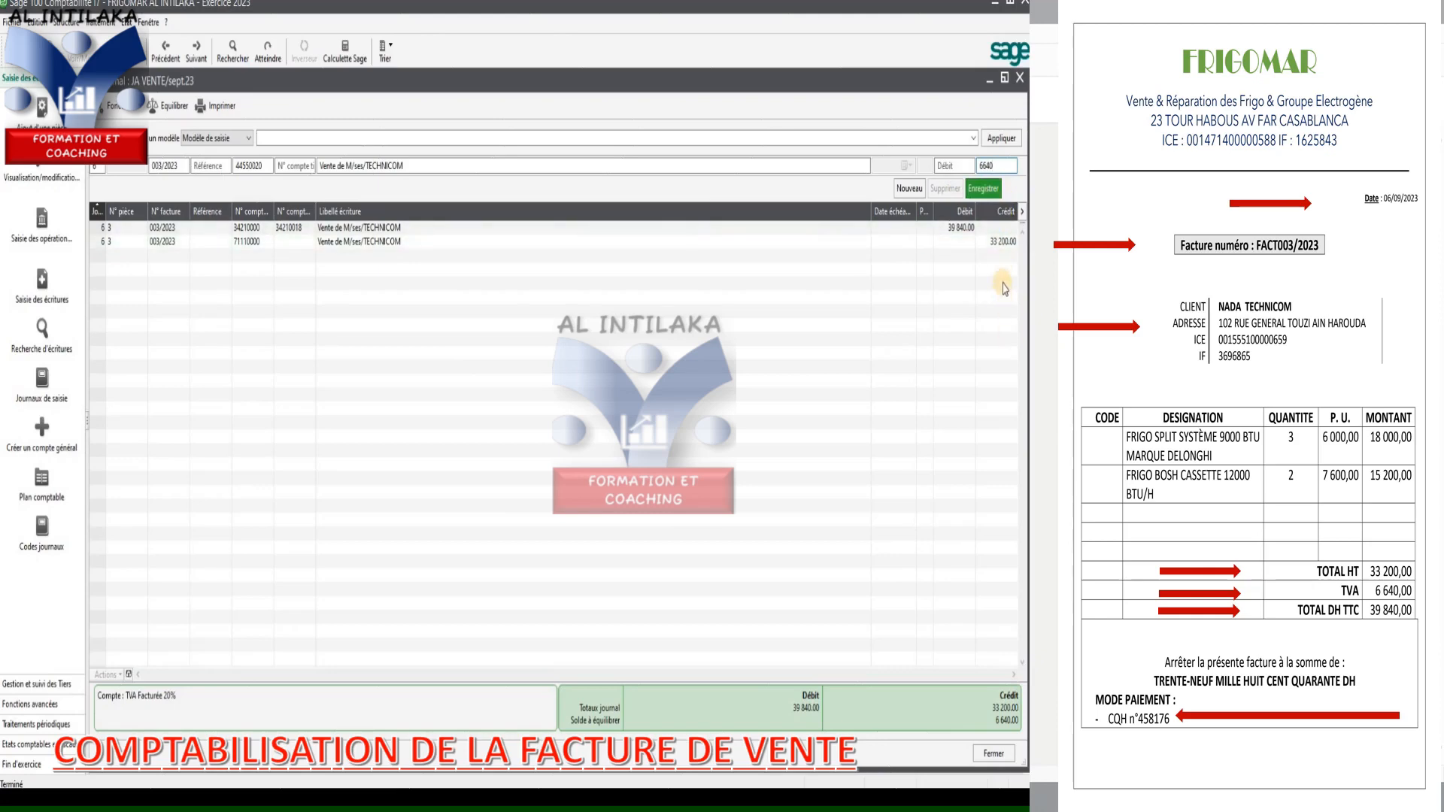
key("Return")
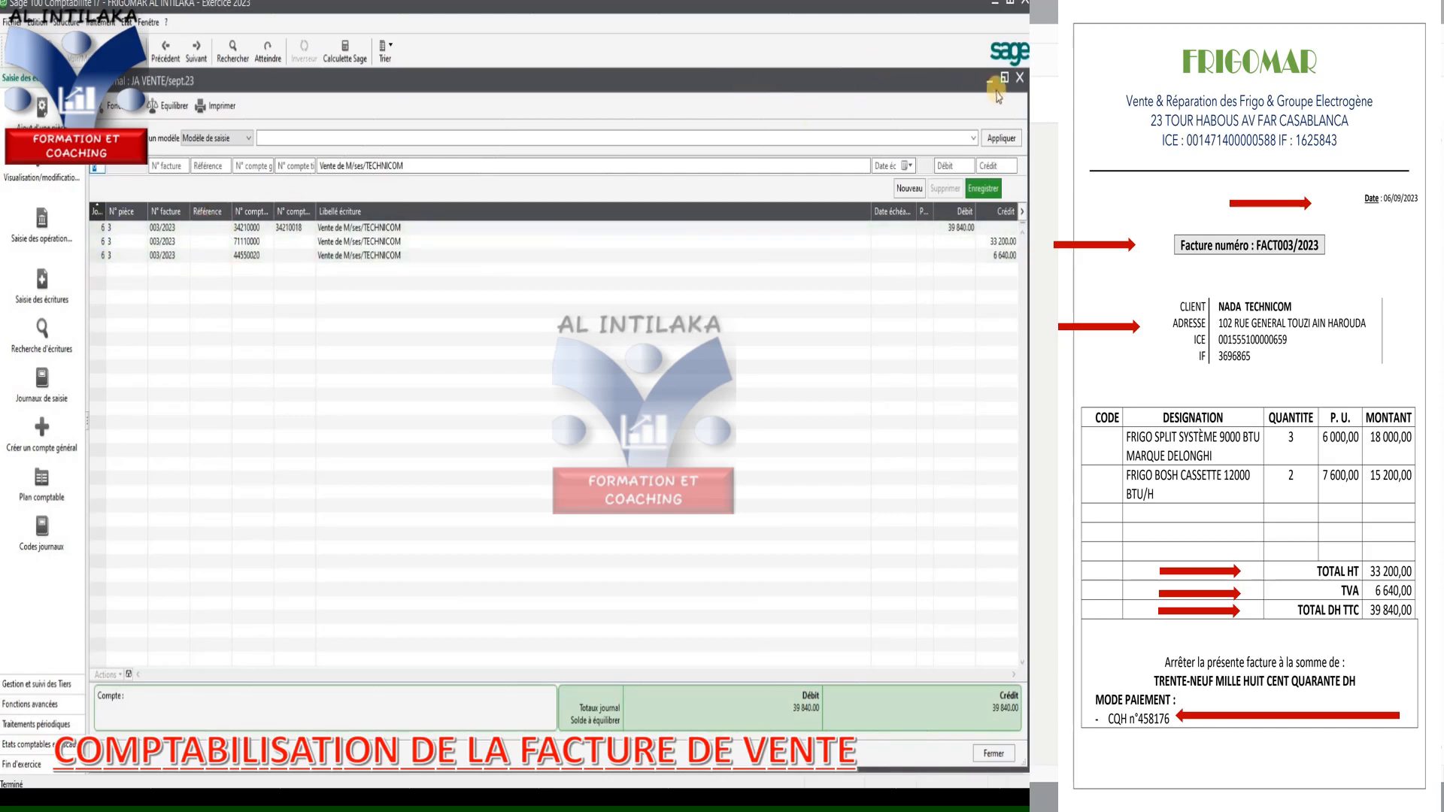
- Close the sales journal and open the September 2023 bank journal (BQ, Banque) at full size
left_click(1019, 78)
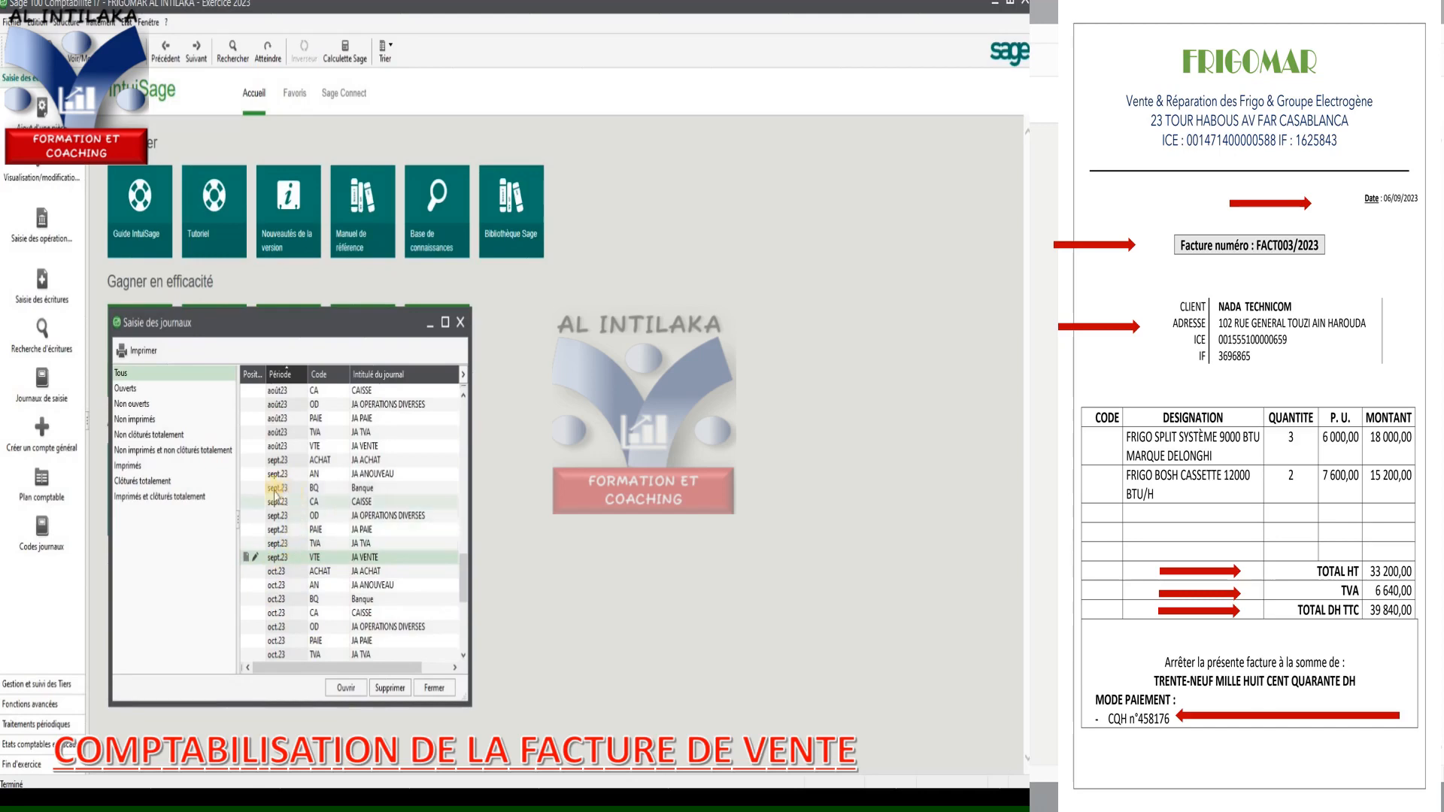
double_click(310, 489)
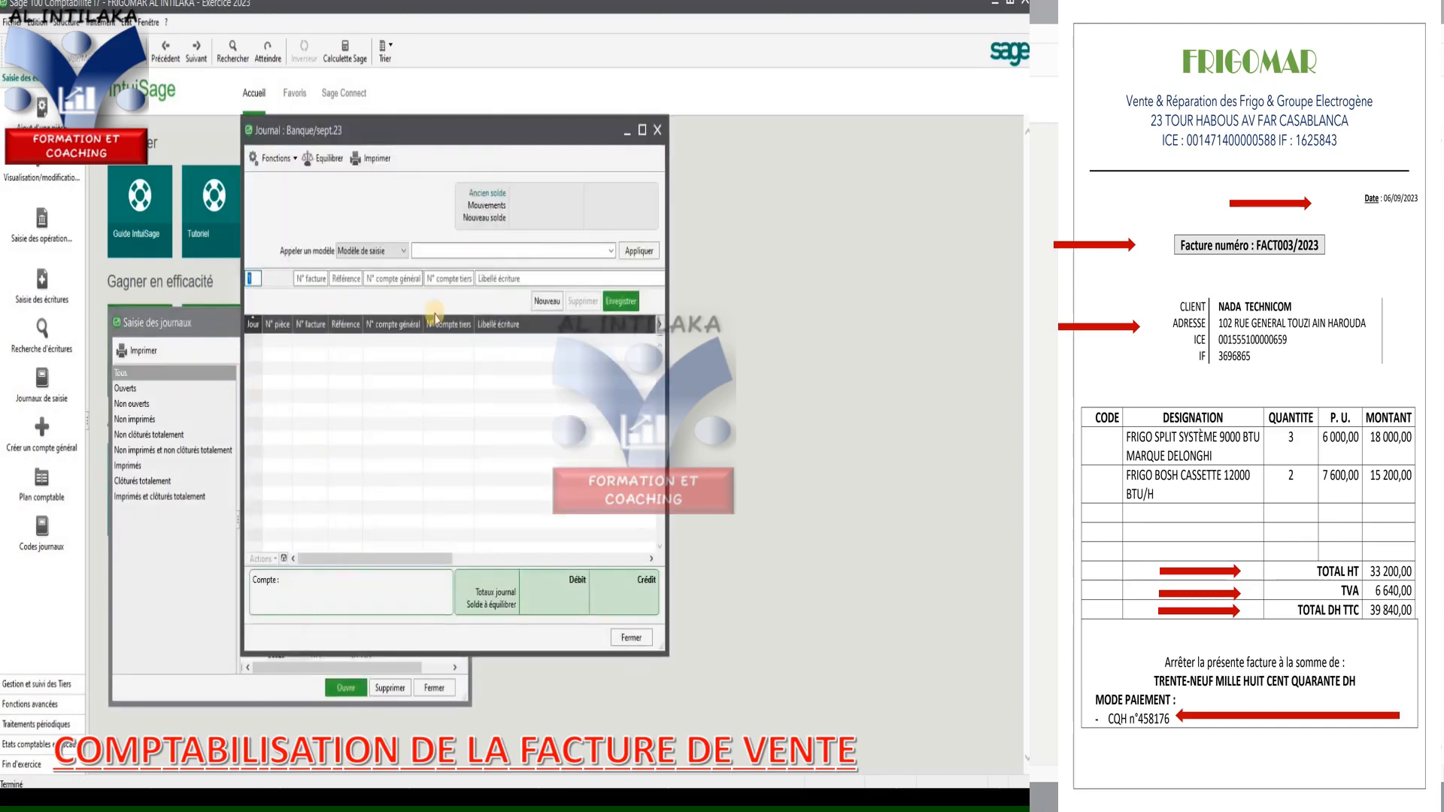
left_click(642, 130)
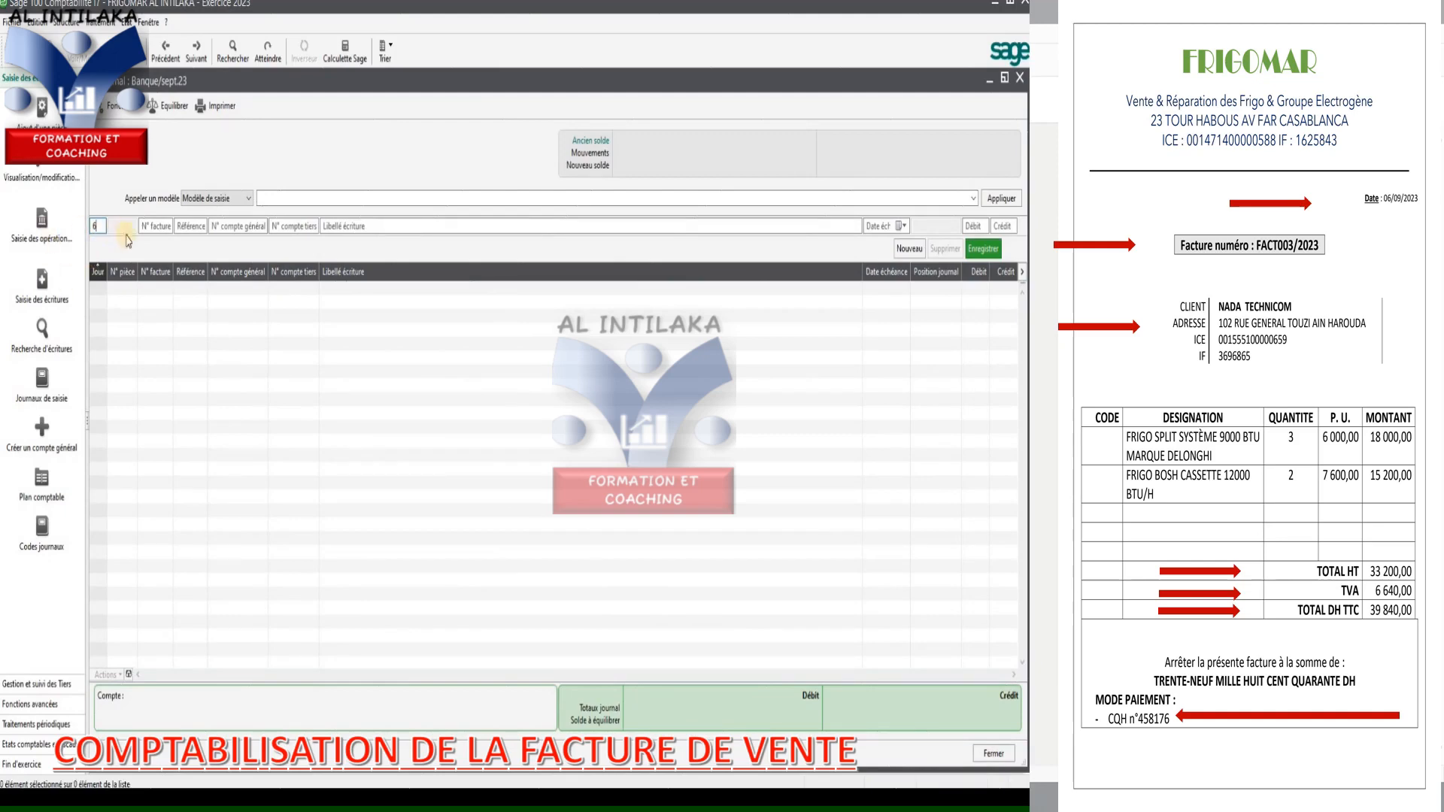
- Start a bank journal line for day 6 with invoice number 003/2023 and third-party account 34210018 TECHNICOM
left_click(152, 227)
left_click(240, 223)
left_click(282, 225)
type("3421")
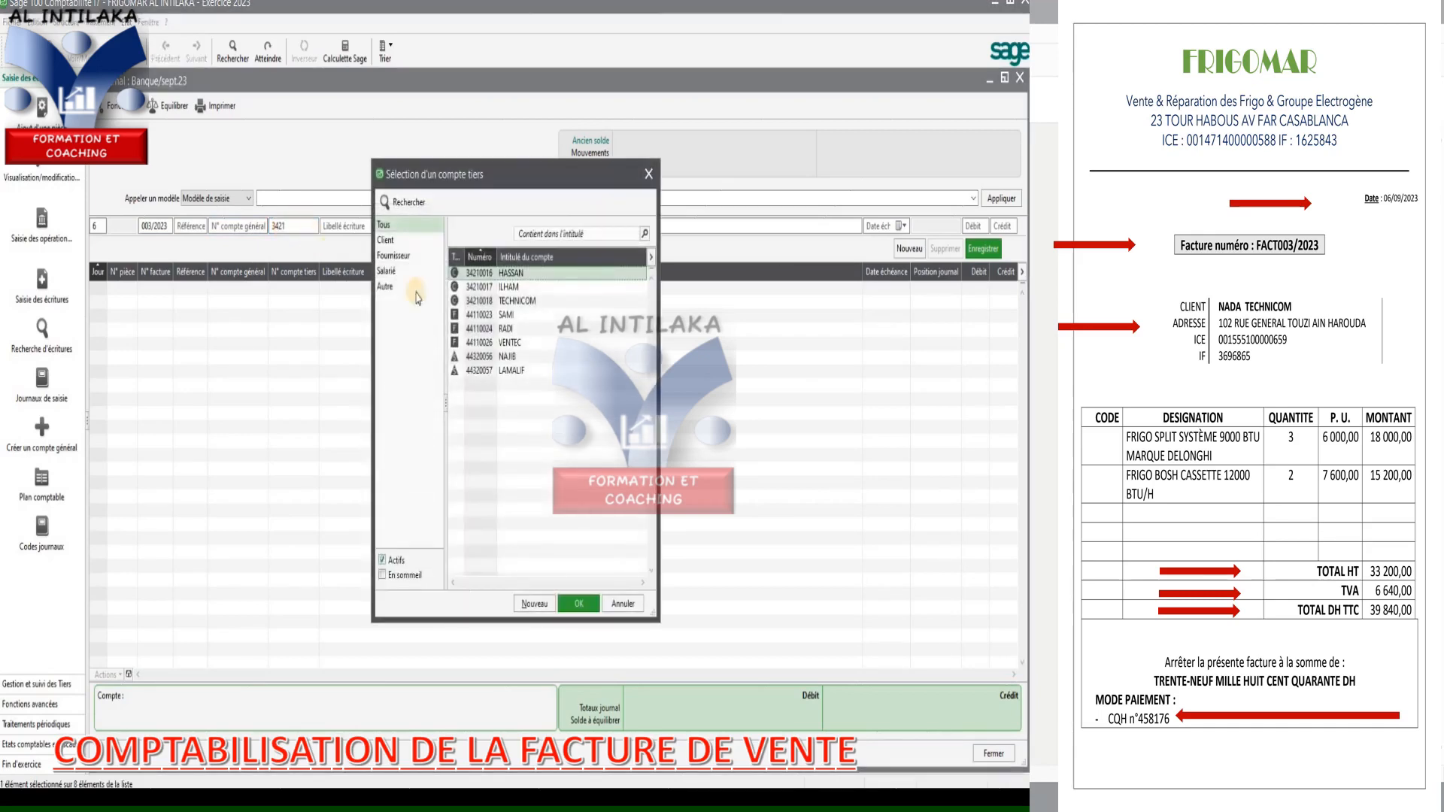
double_click(534, 302)
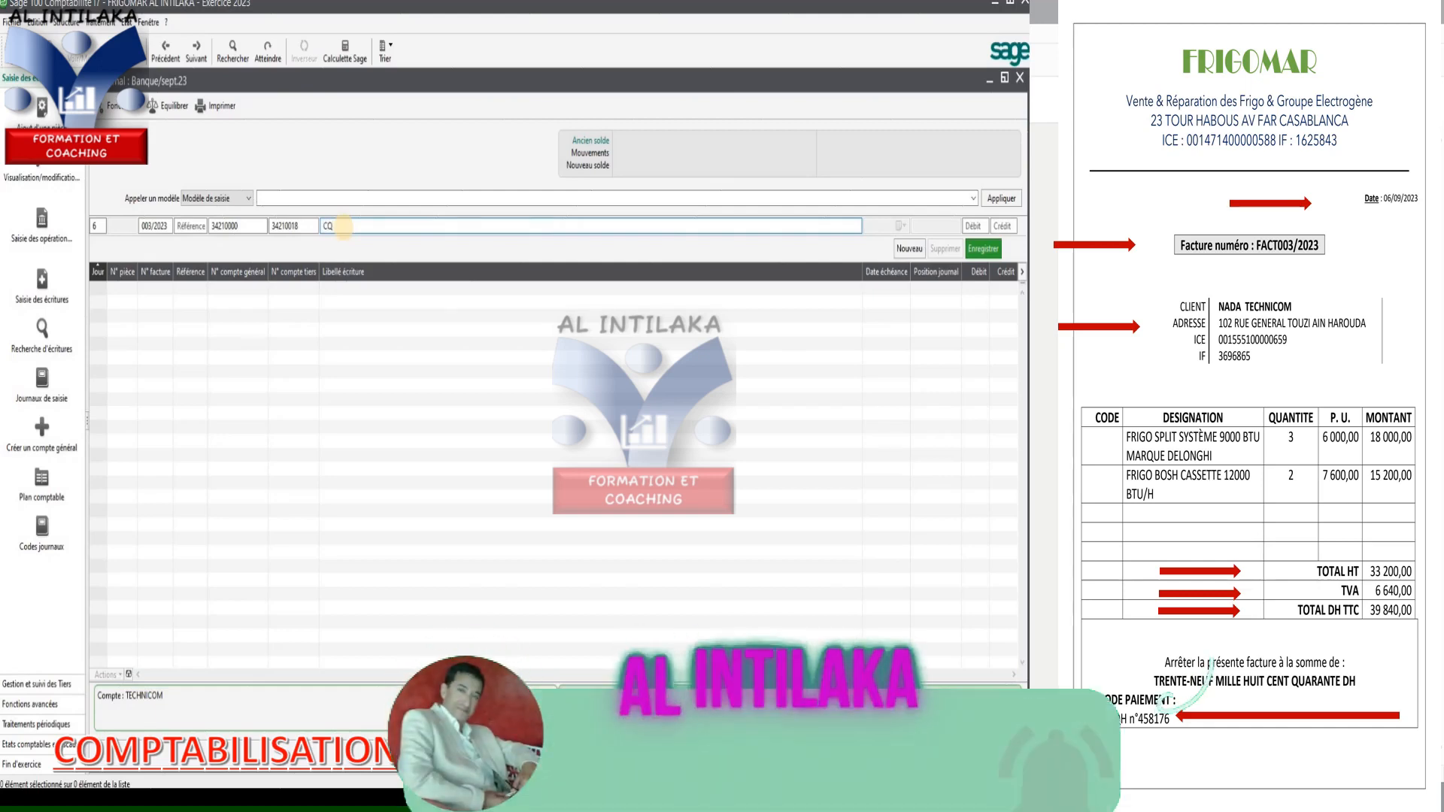
- Label the bank line CHQN°458176/TECHNICOM, credit it 39840 and record it
key("BackSpace")
type("HQN°458176/TECHNICOM")
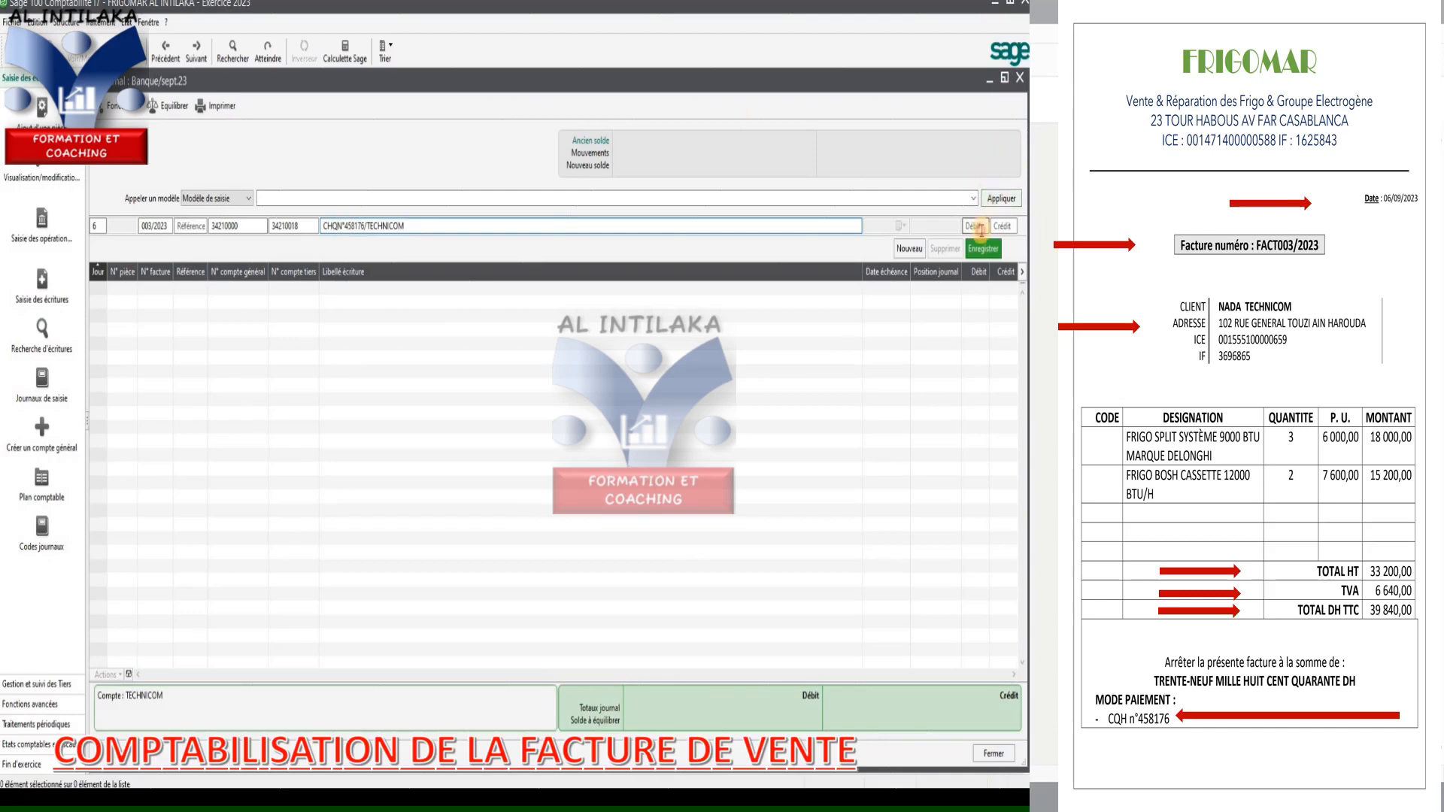
left_click(981, 228)
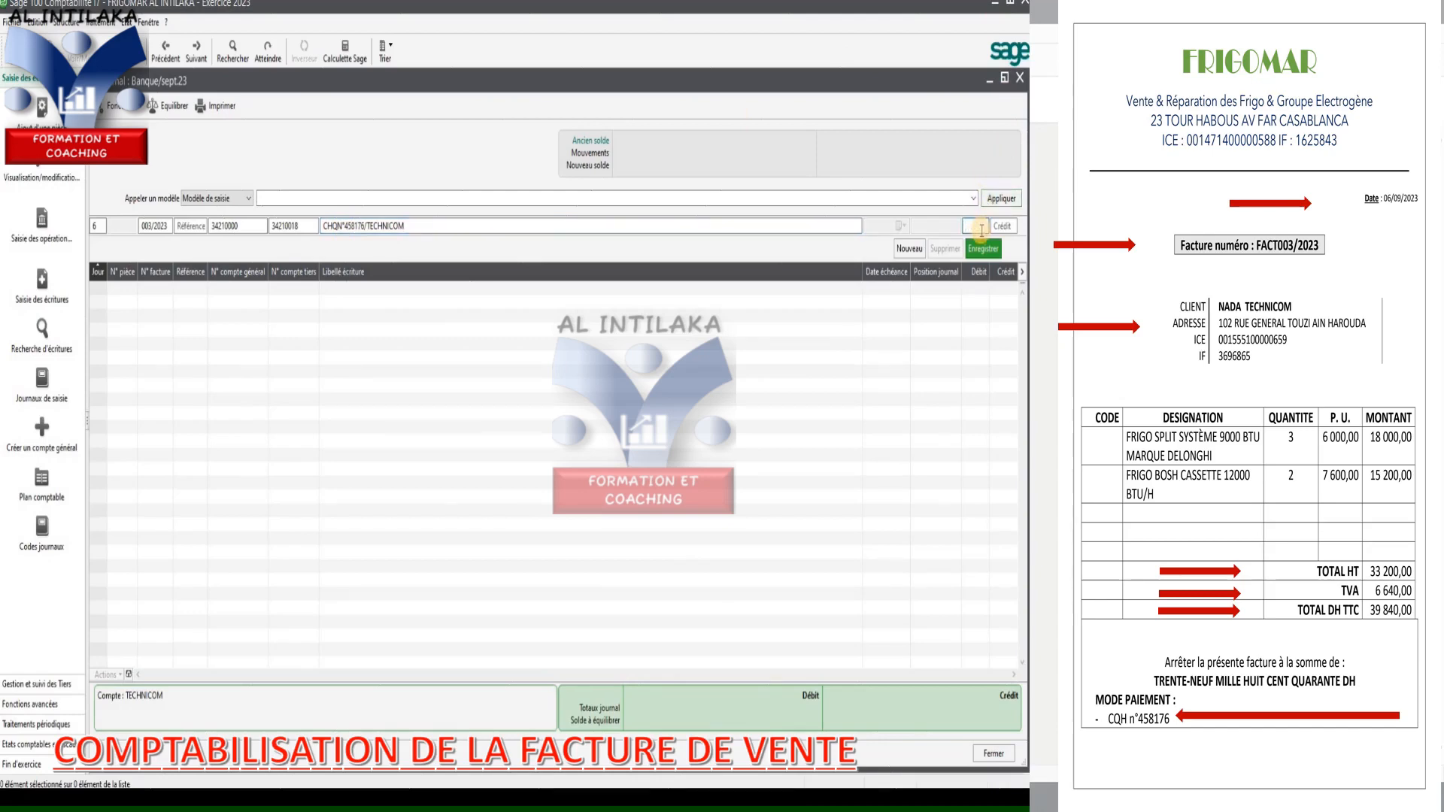
left_click(1004, 225)
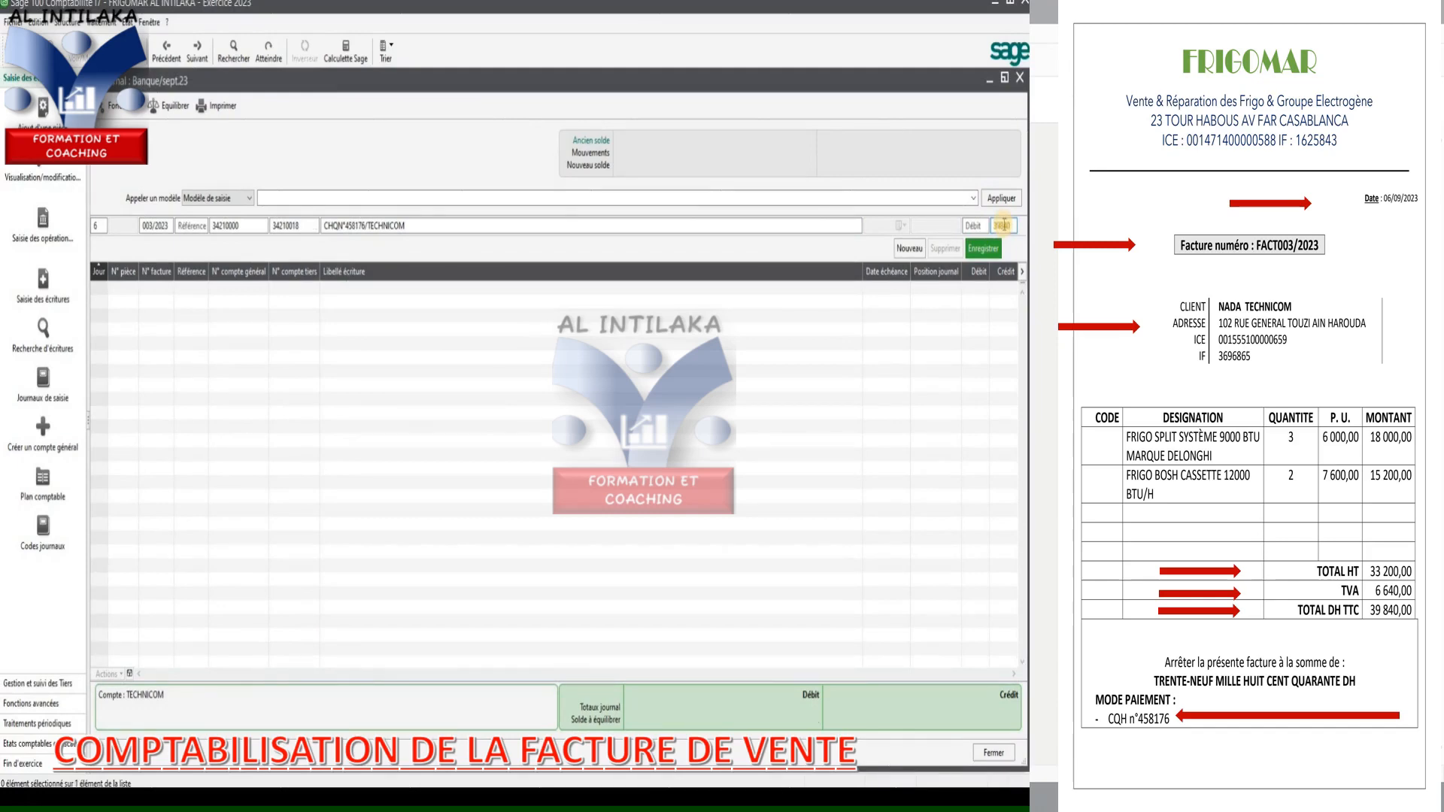
key("Return")
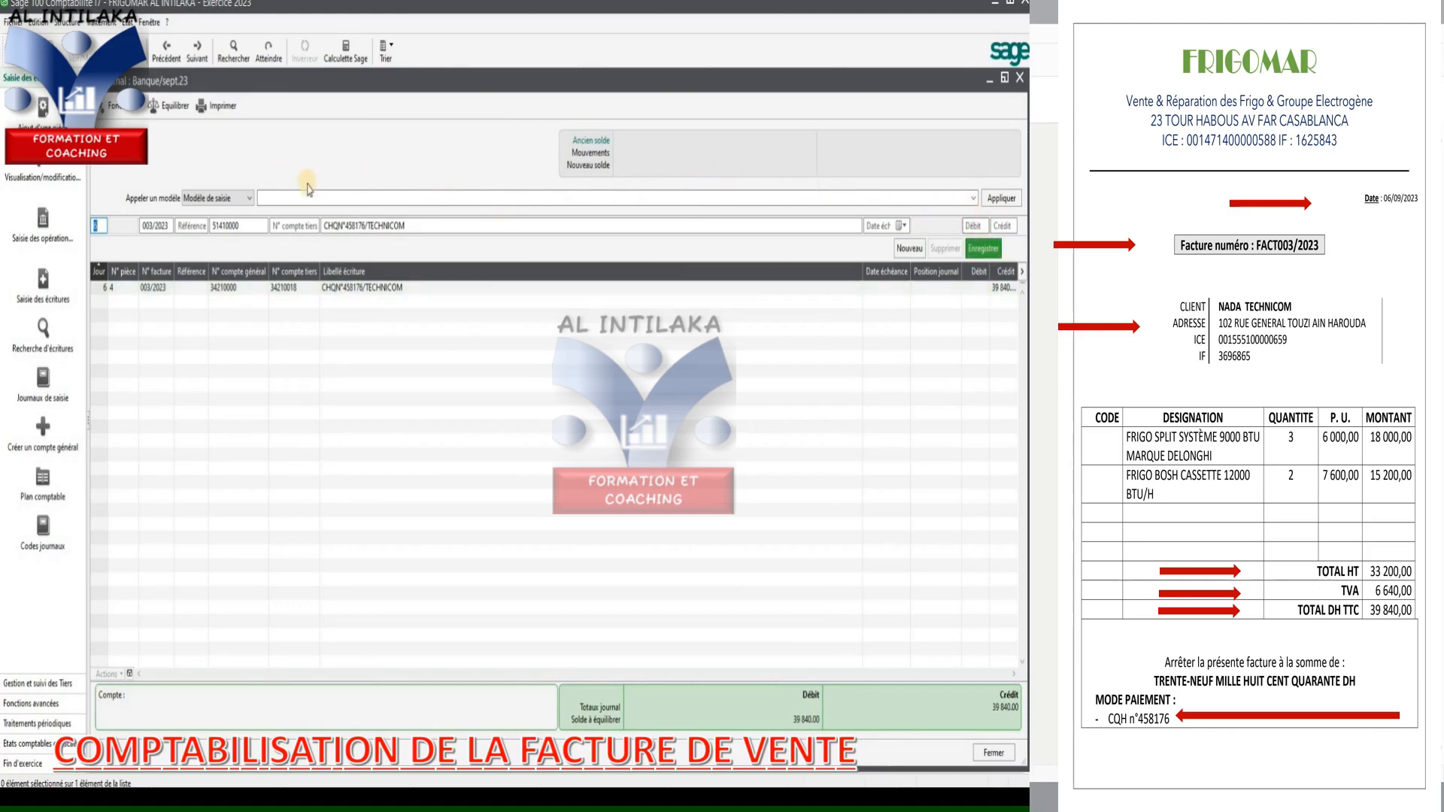
- Balance the bank entry with a 39840 debit on account 51410000, record it and close the bank journal
left_click(175, 109)
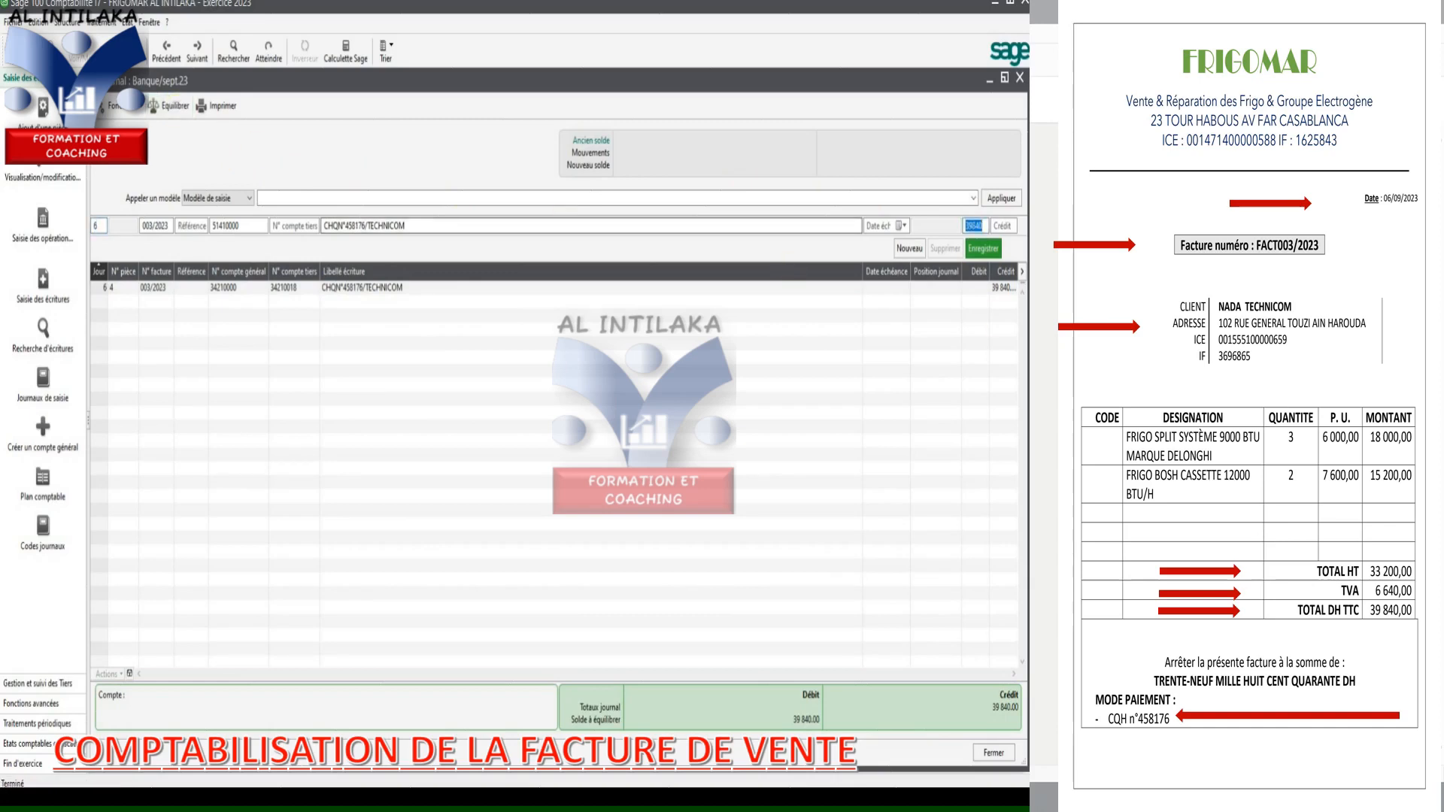
left_click(983, 251)
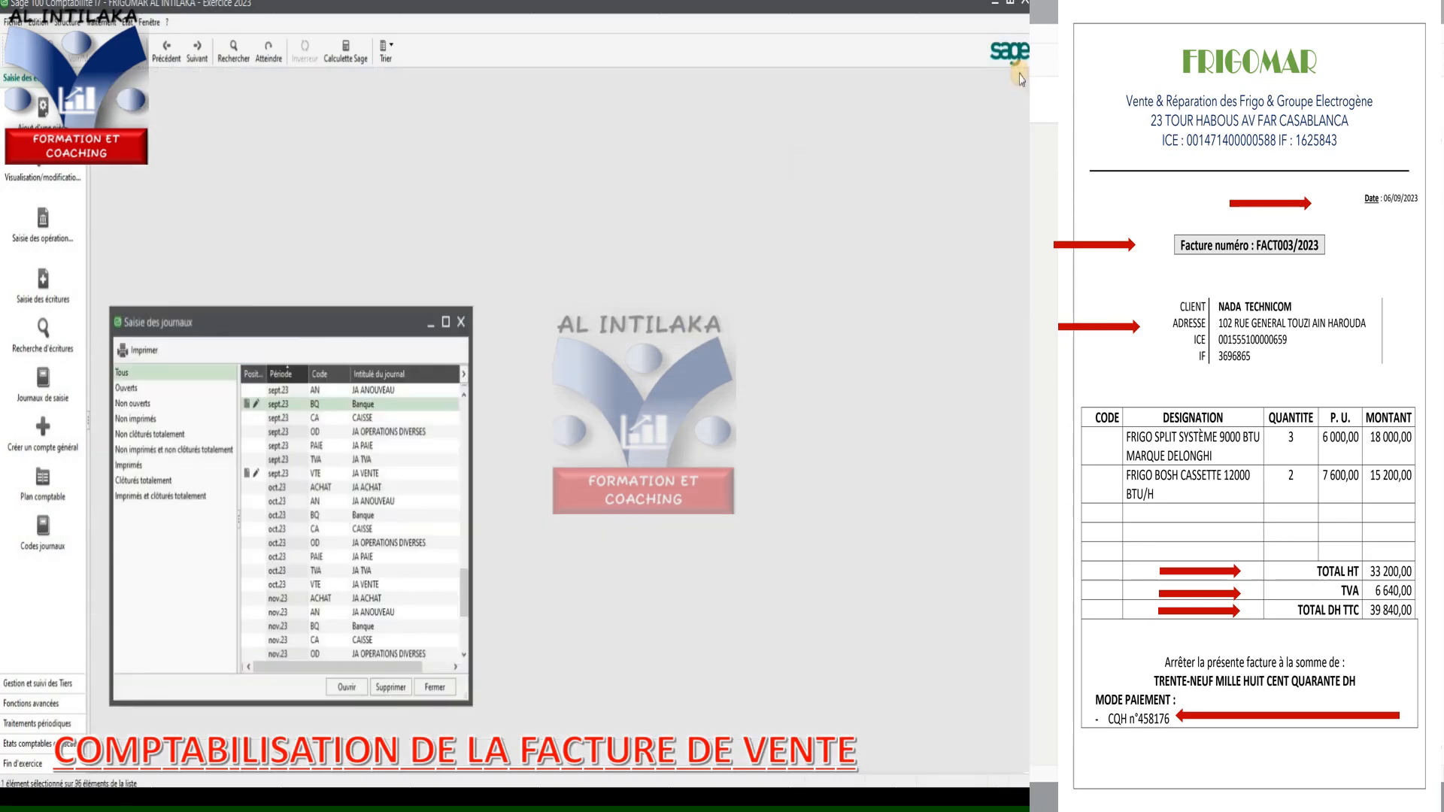
left_click(1019, 79)
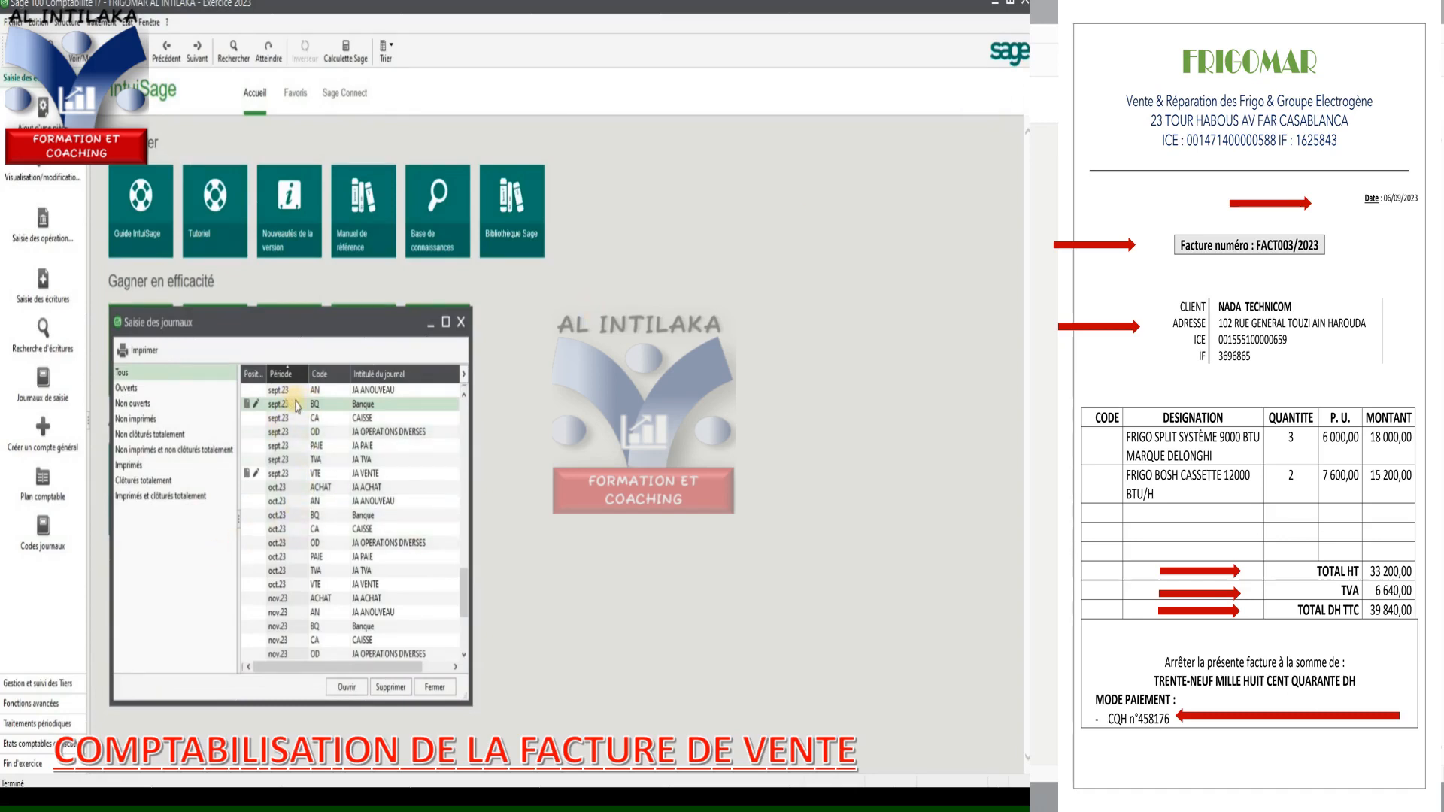
- Close the journal list and the FRIGOMAR accounting file
left_click(462, 323)
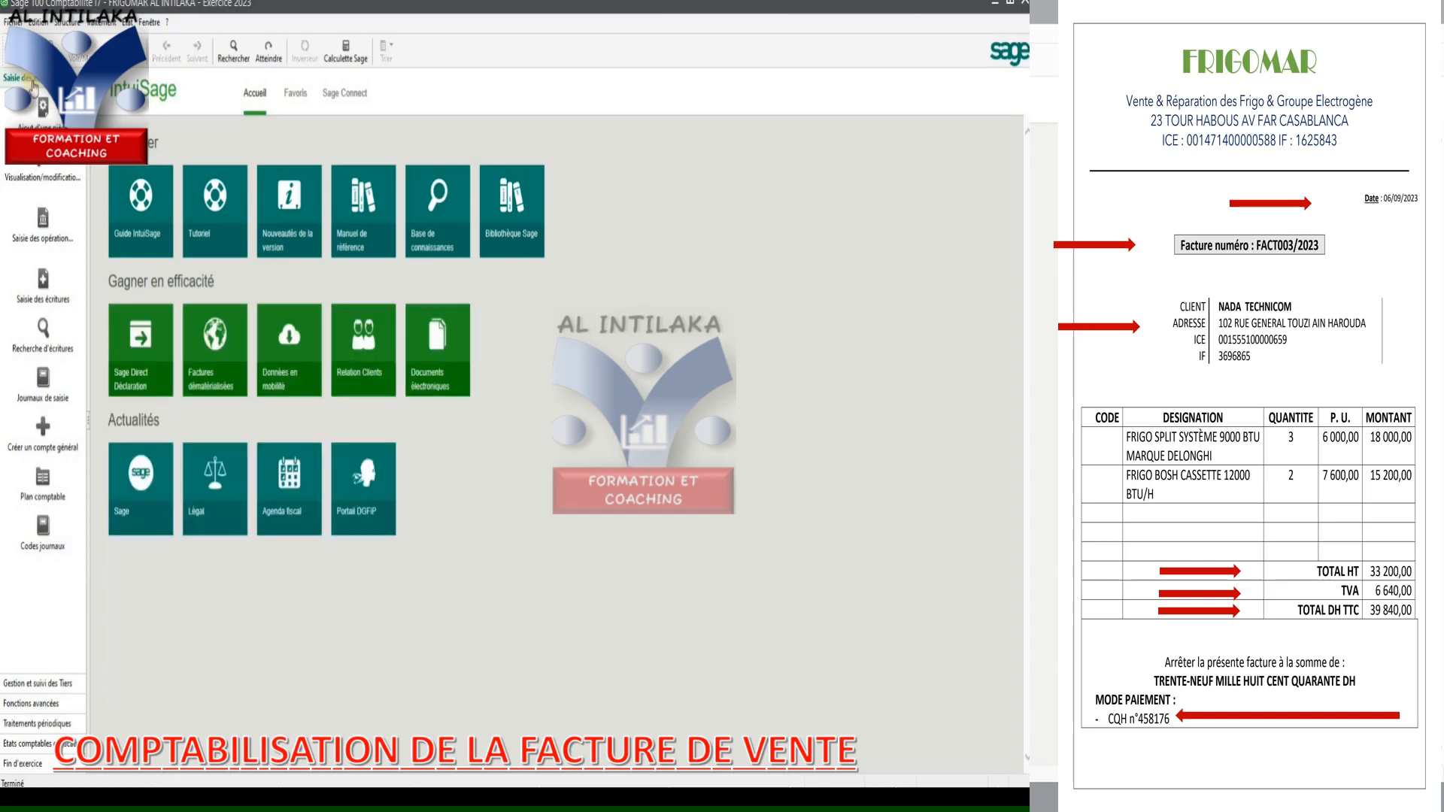
left_click(12, 21)
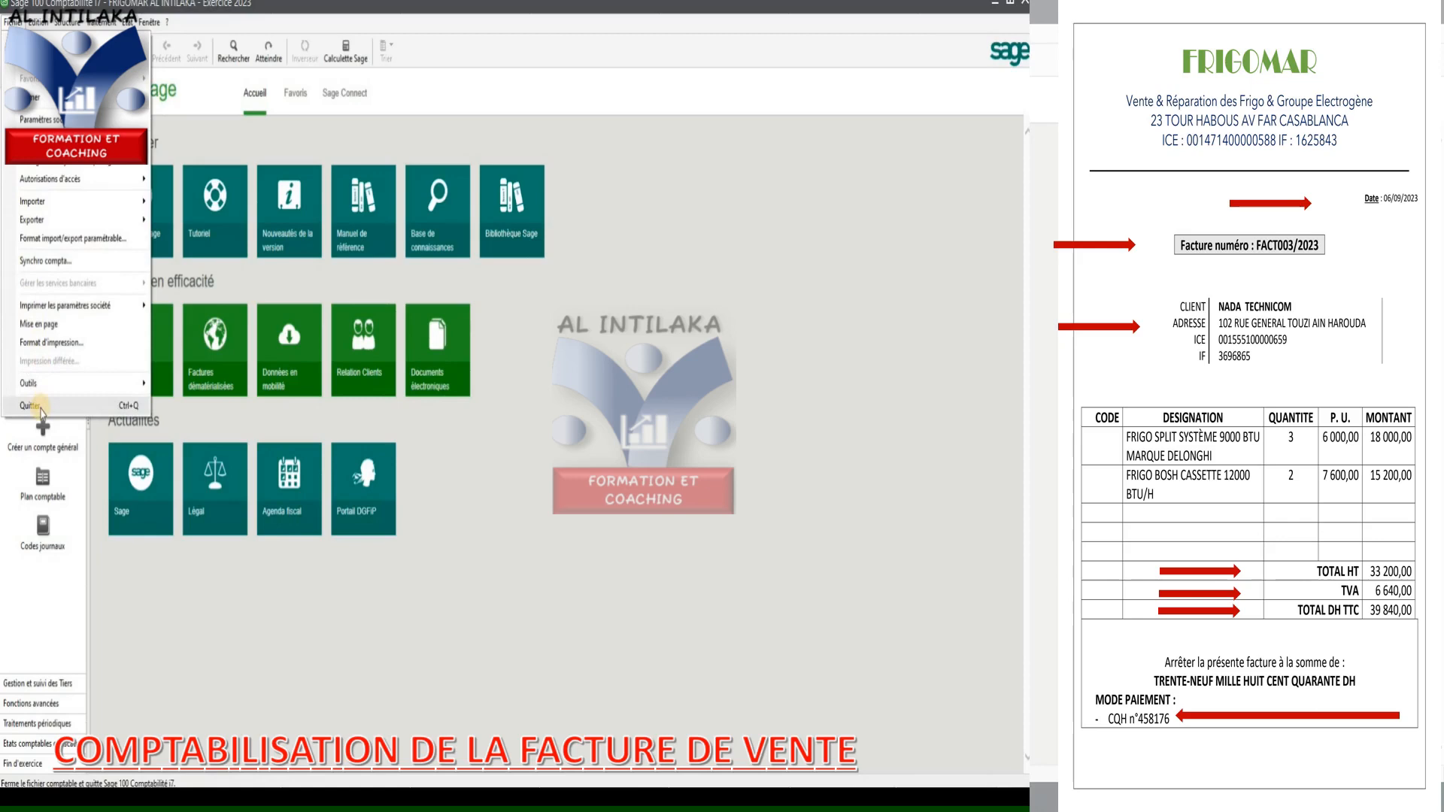
left_click(35, 104)
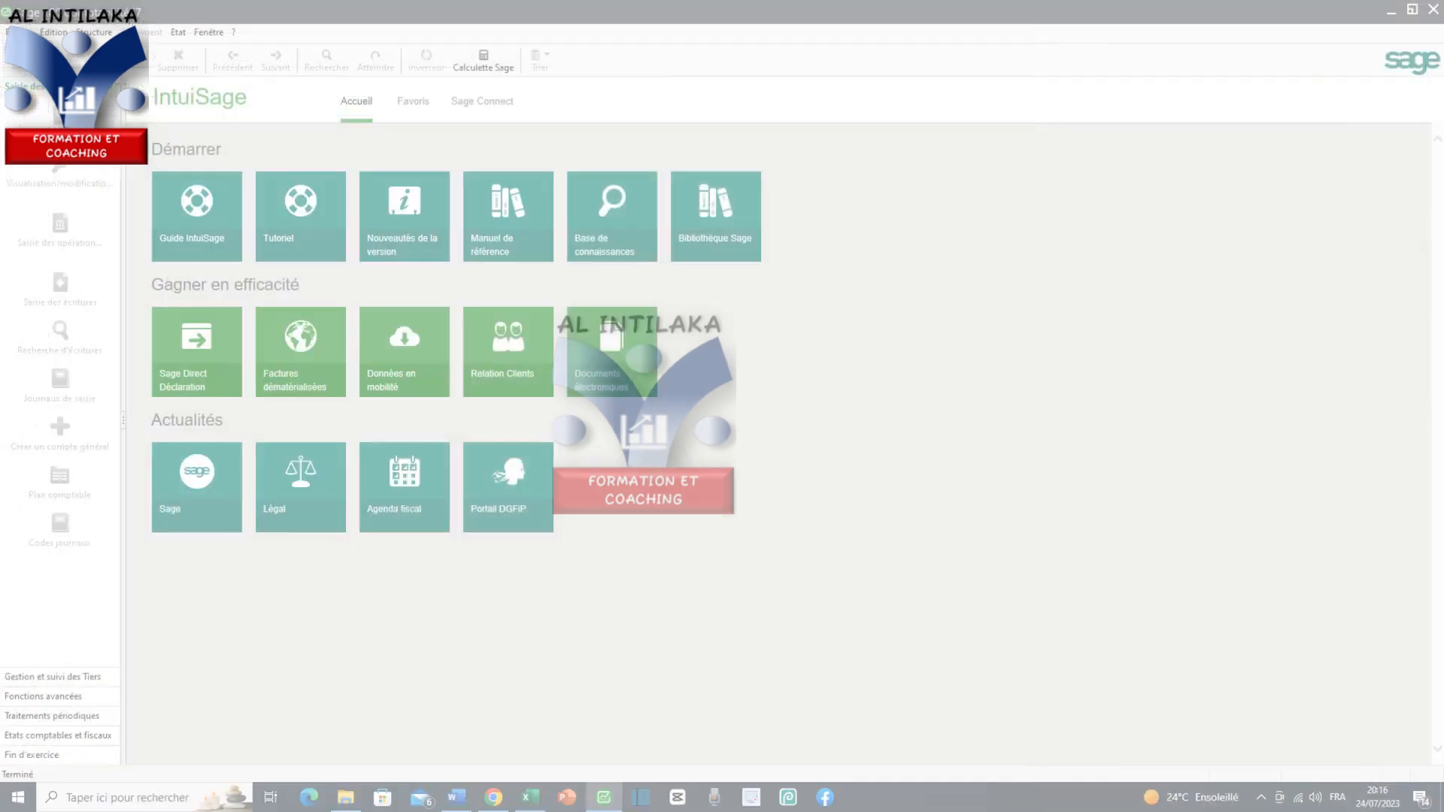